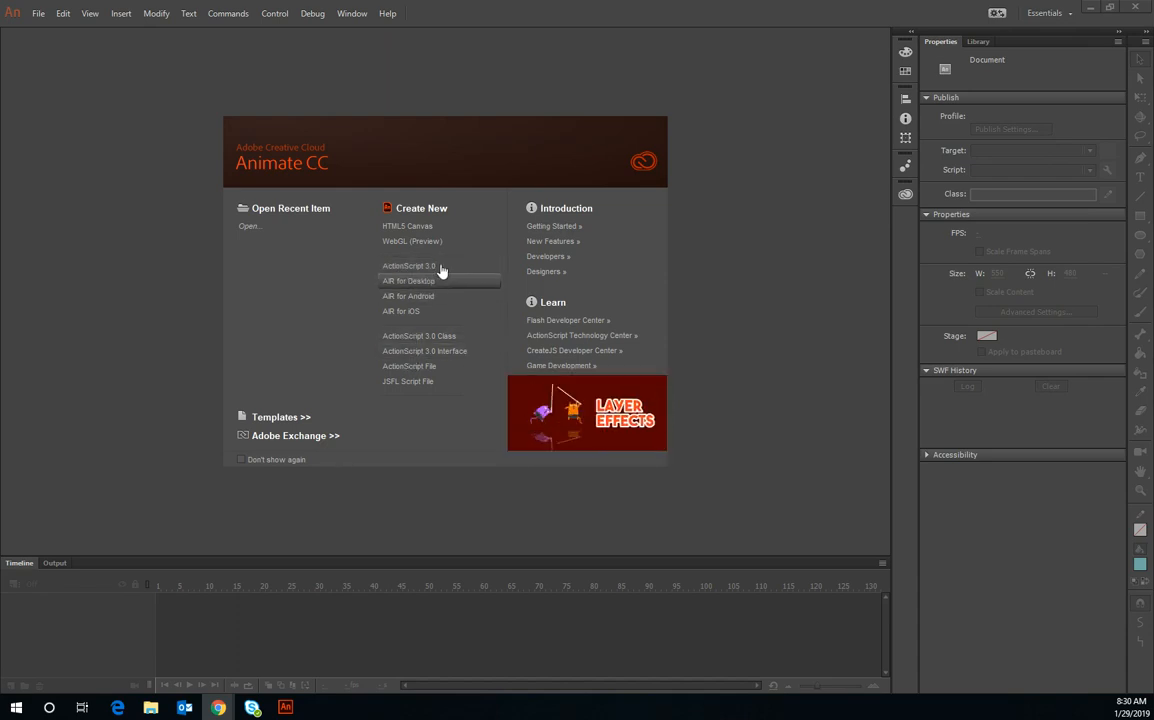
Create a new ActionScript 3.0 document and set its stage size to 720 by 480 px
left_click(441, 269)
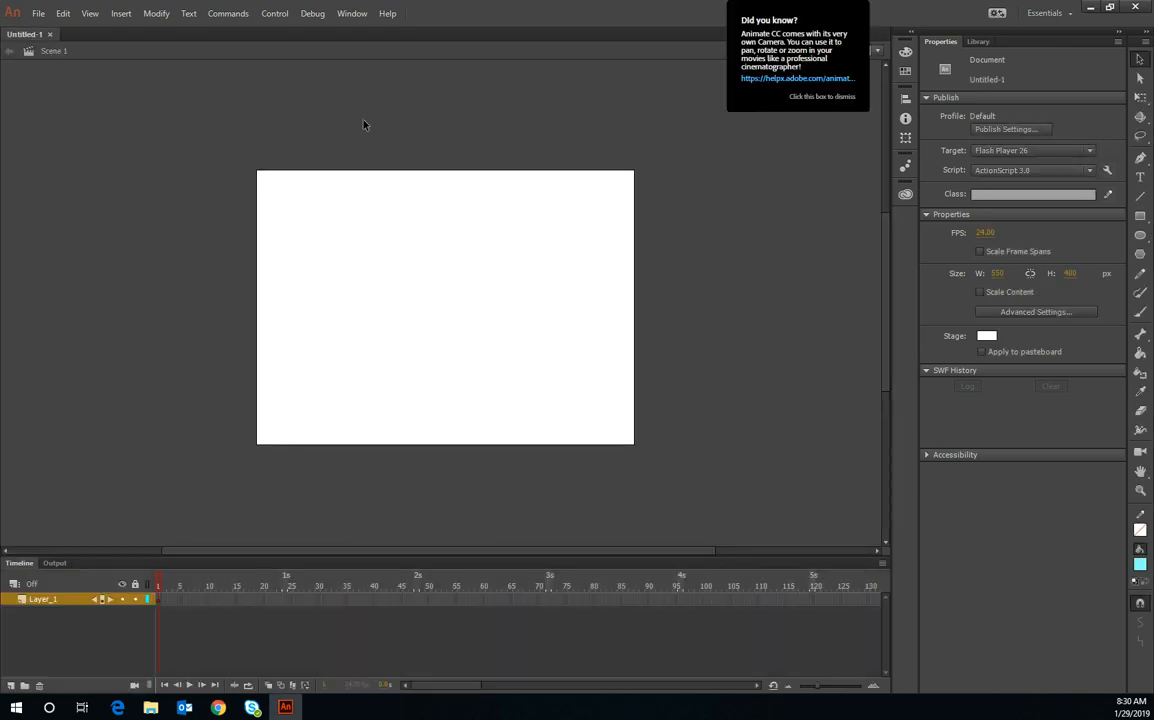
left_click(996, 276)
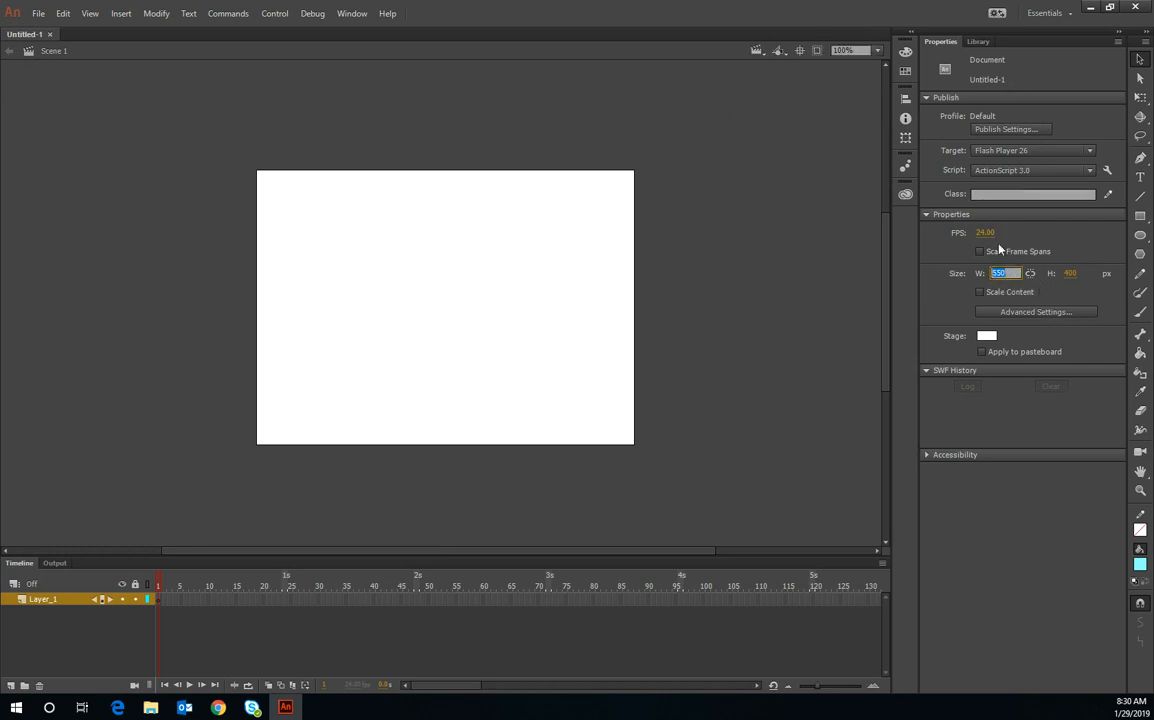
type("720")
key("Tab")
type("480")
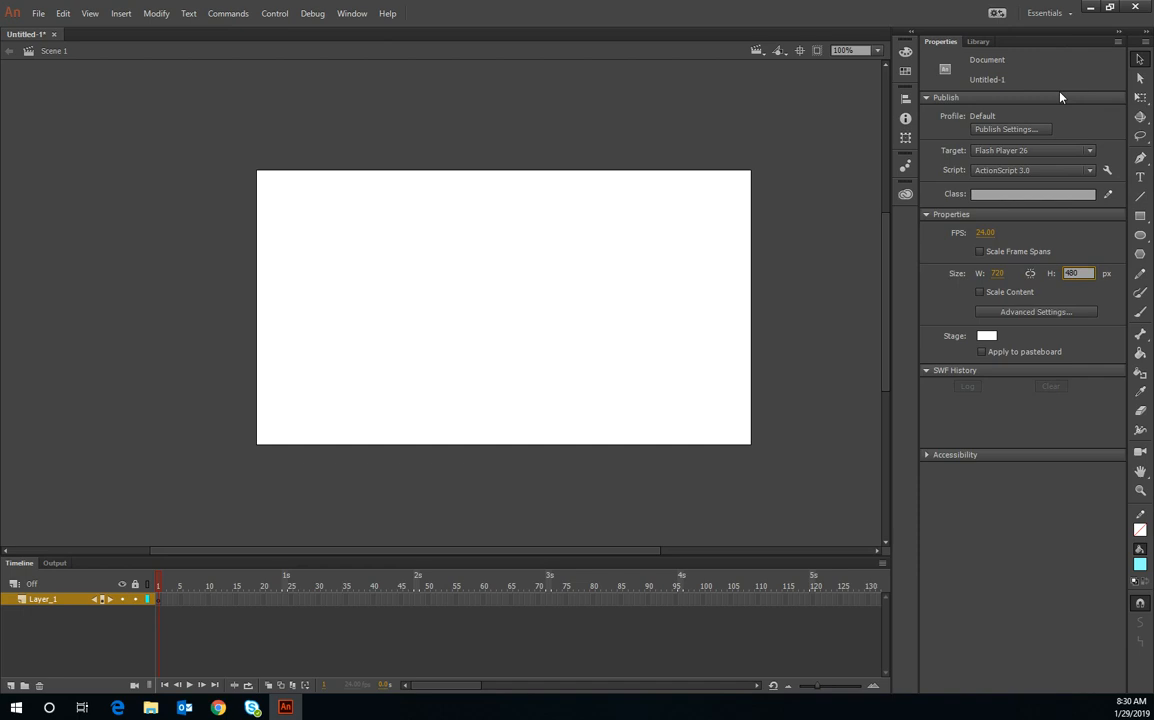
key("Return")
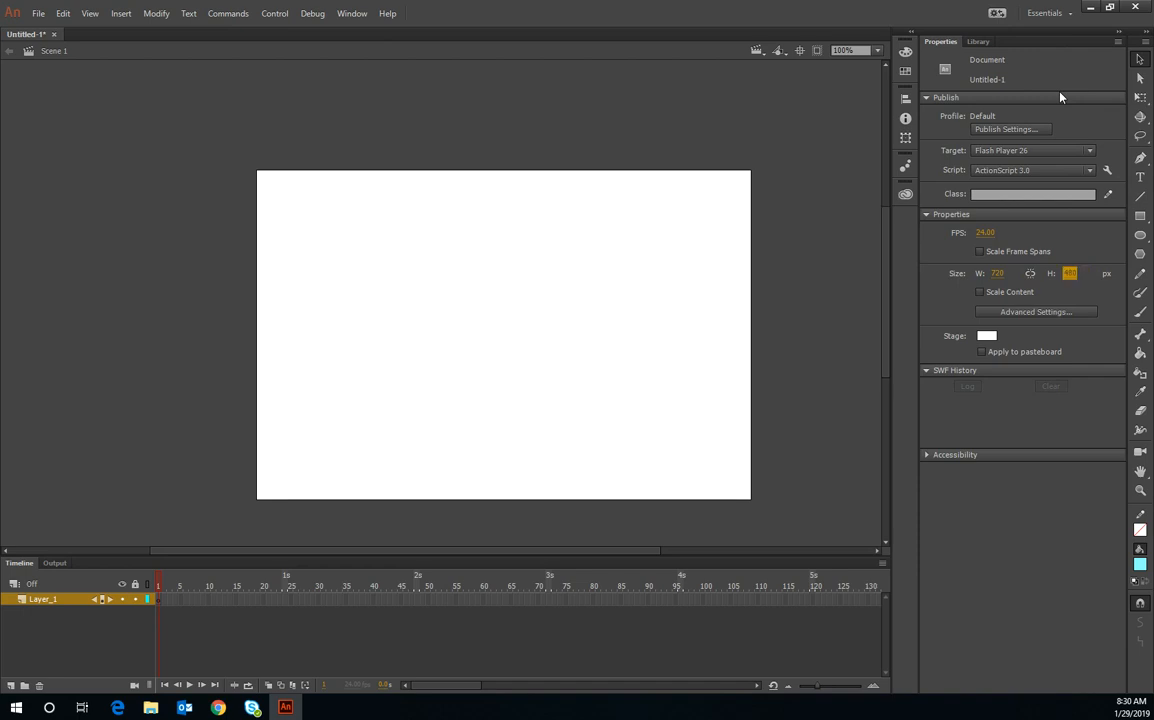
Import the CowPasture and UFO images from the Animation Assets folder into the library and display the library contents
left_click(878, 51)
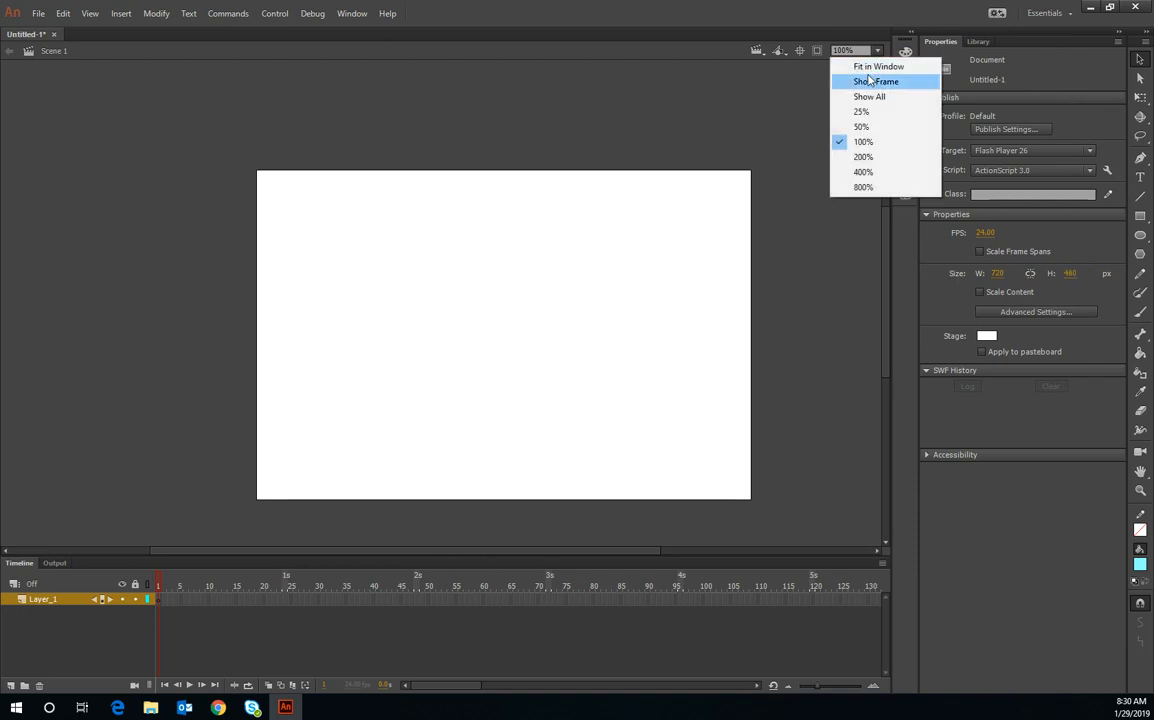
mouse_move(387, 557)
left_mouse_down()
mouse_move(428, 557)
mouse_move(408, 559)
left_mouse_up()
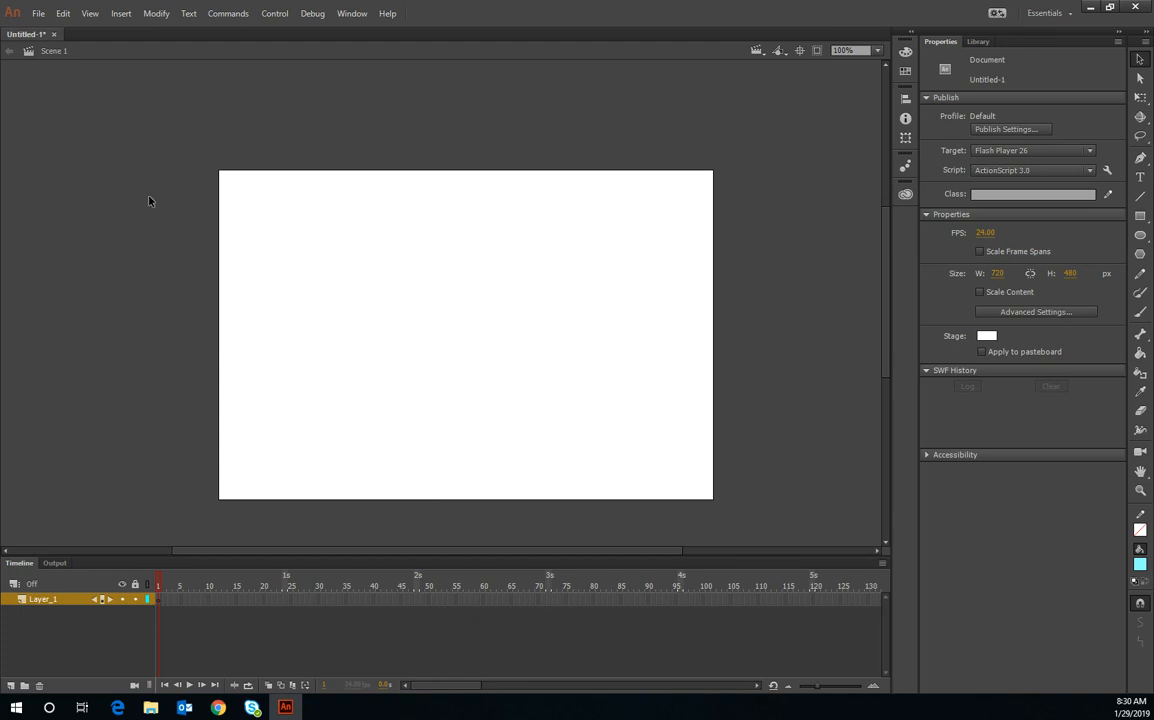
left_click(42, 13)
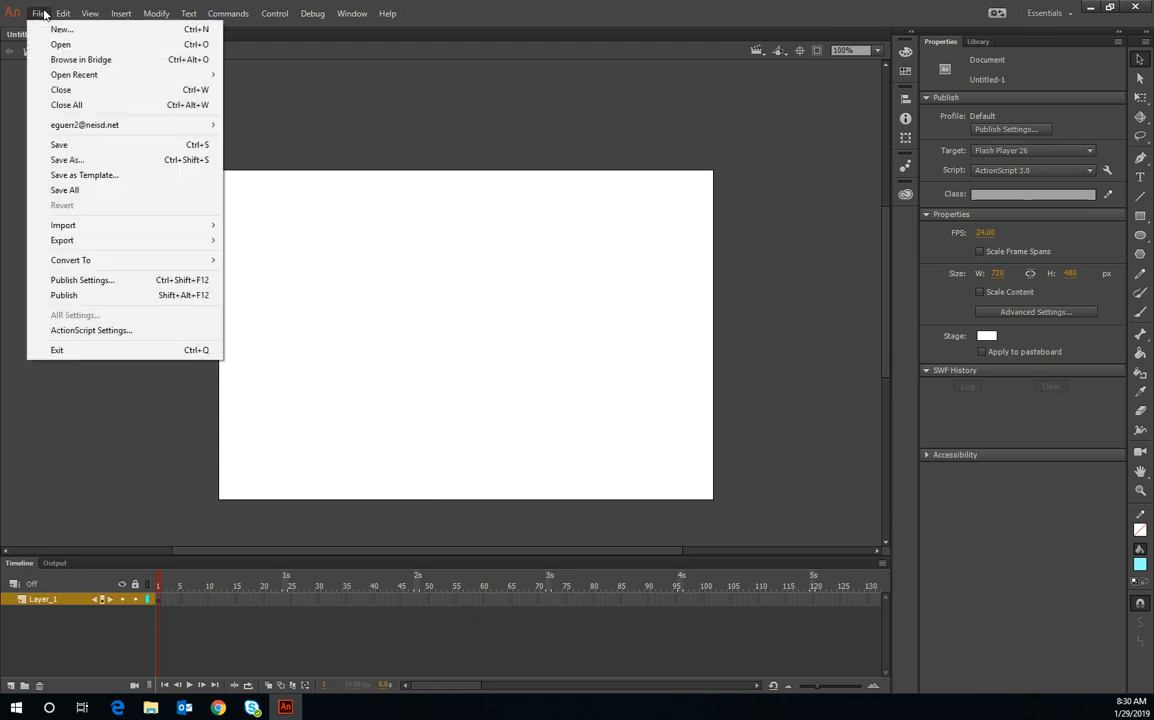
mouse_move(117, 229)
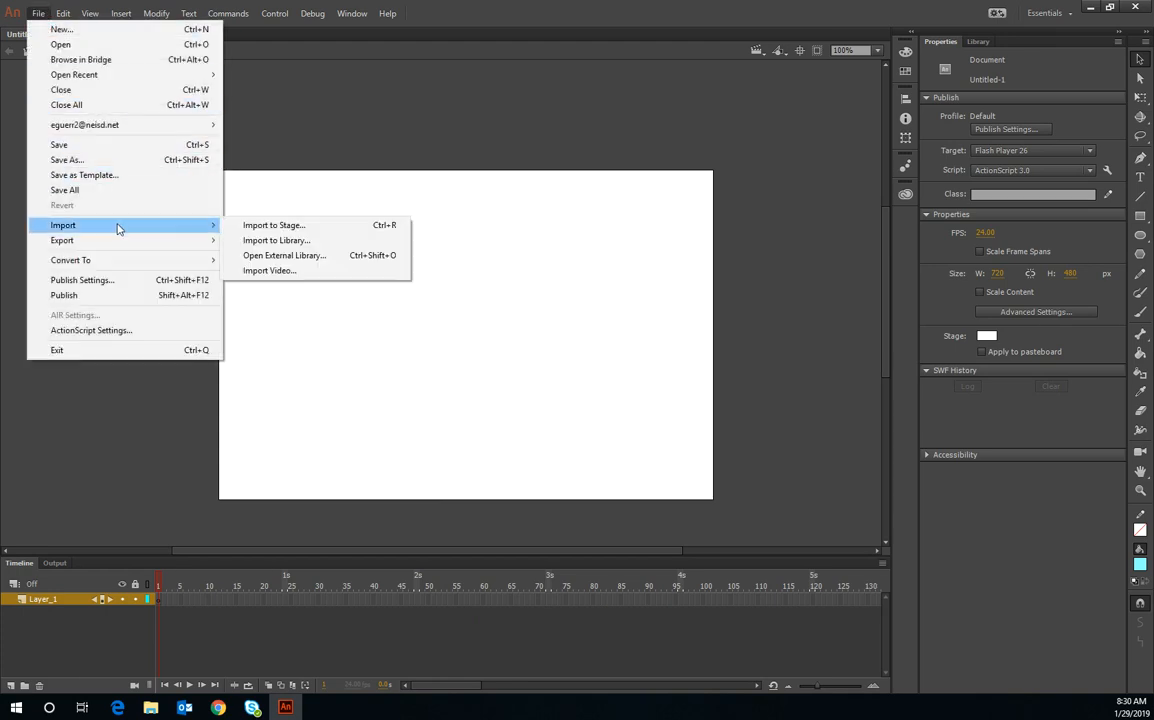
left_click(296, 246)
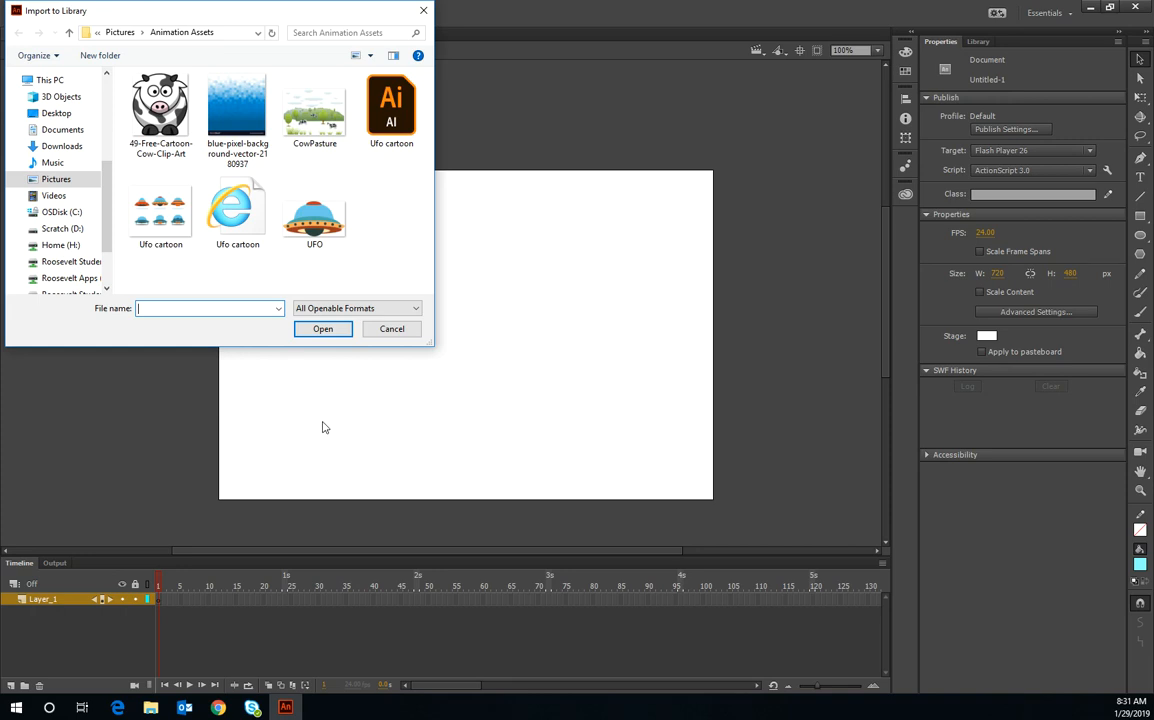
left_click(320, 134)
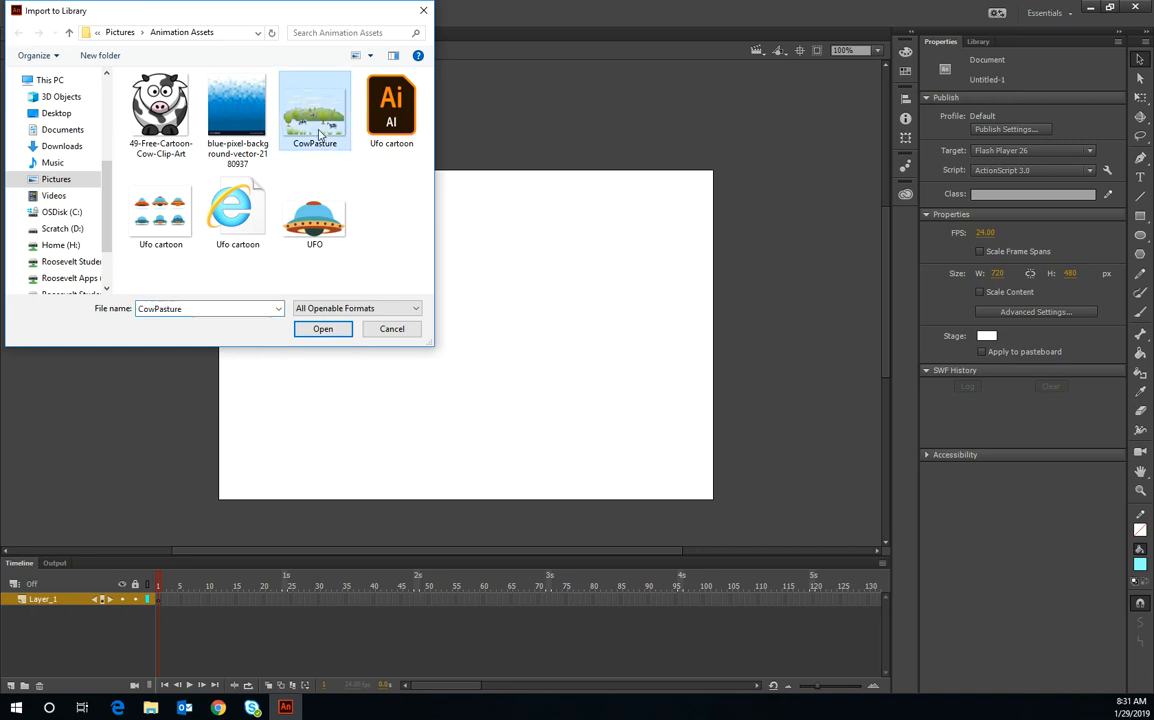
left_click(333, 229, "ctrl")
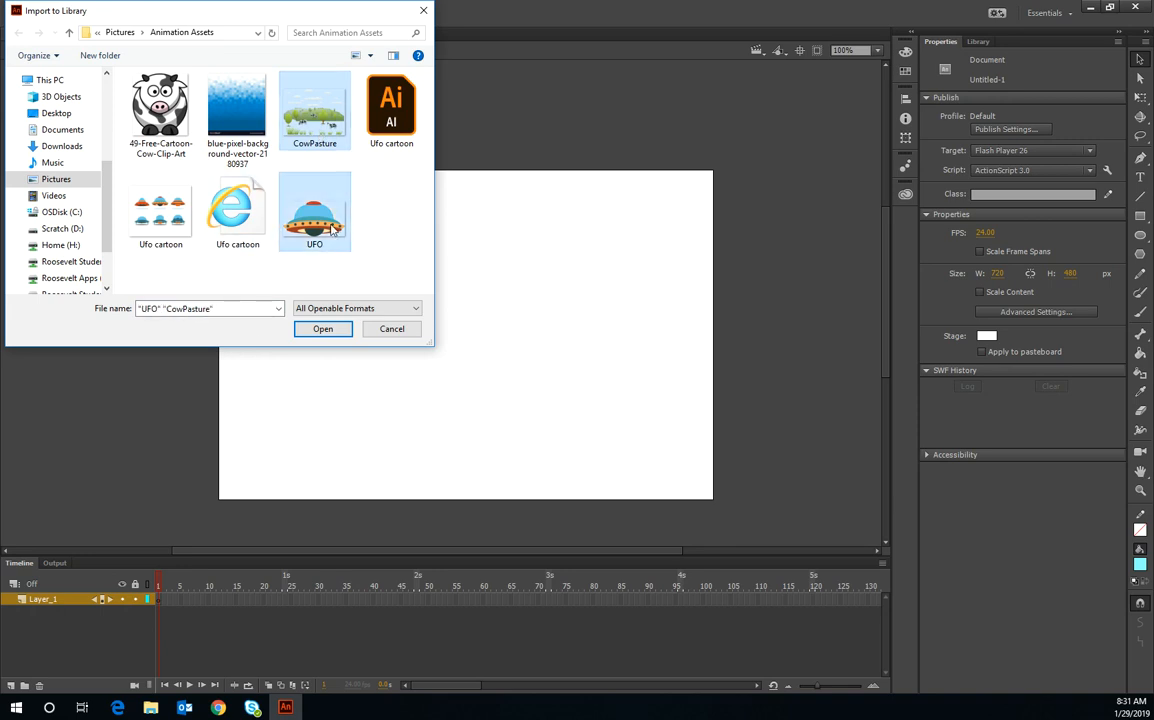
left_click(323, 330)
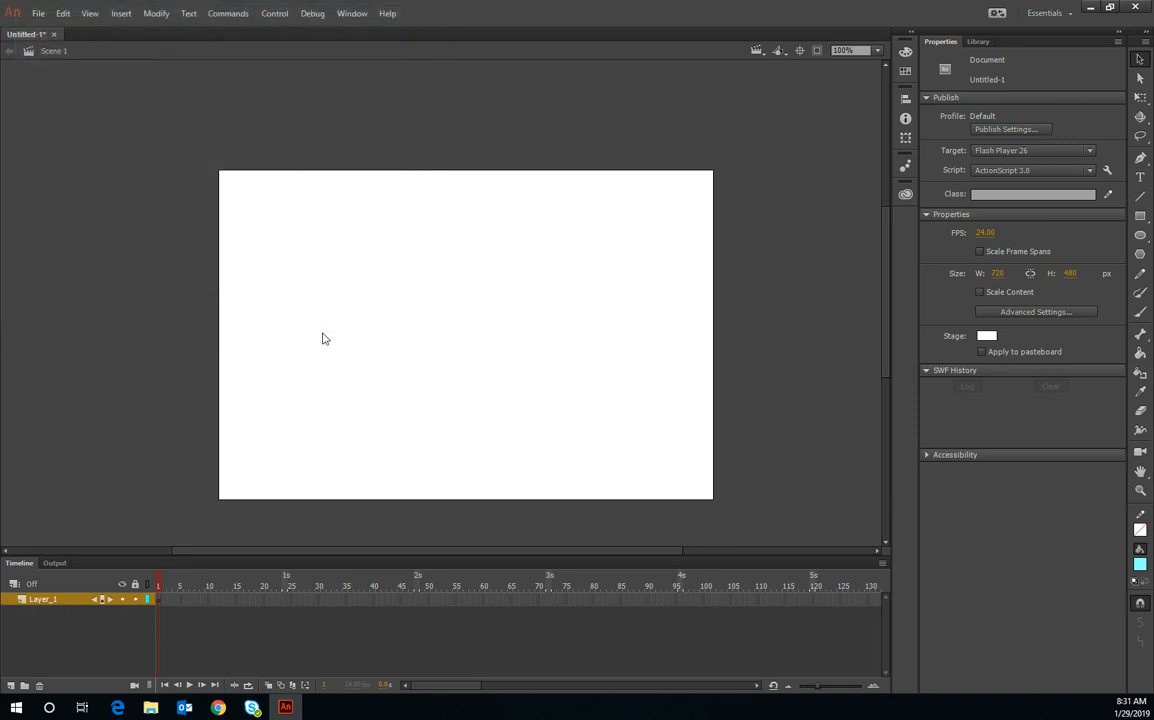
left_click(980, 42)
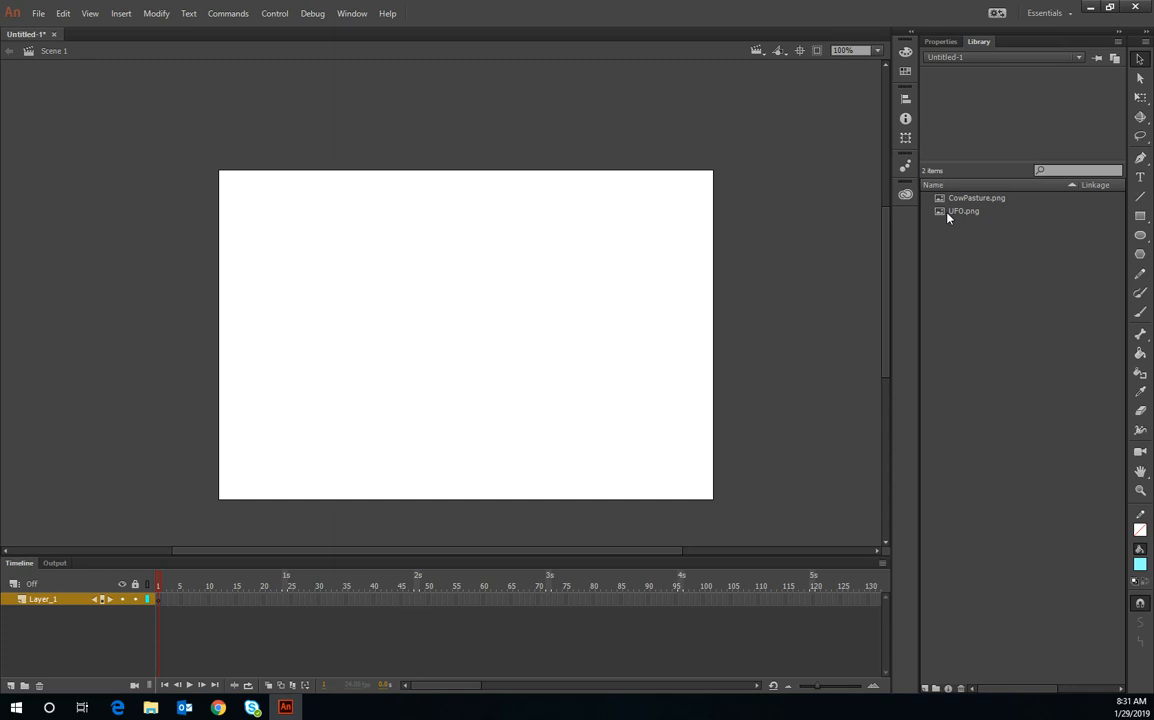
Rename Layer_1 as Background and lock it
double_click(45, 599)
mouse_move(185, 710)
type("Background")
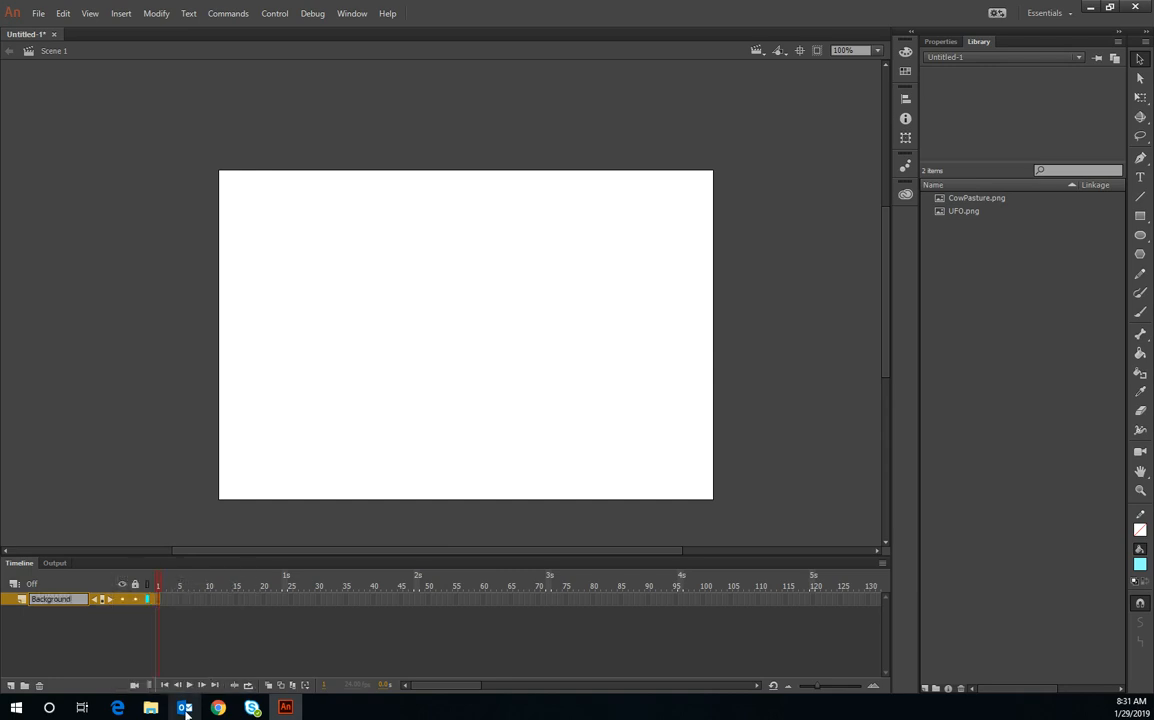
key("Return")
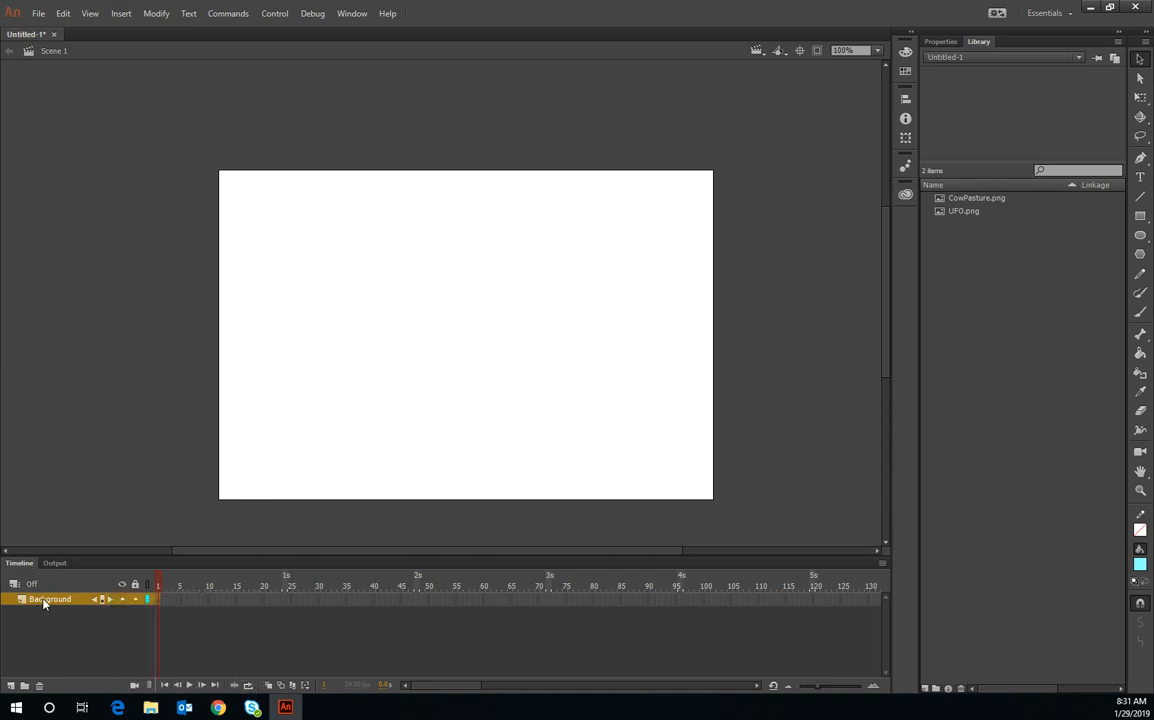
left_click(135, 599)
Add a new layer above Background and name it Pasture
left_click(11, 687)
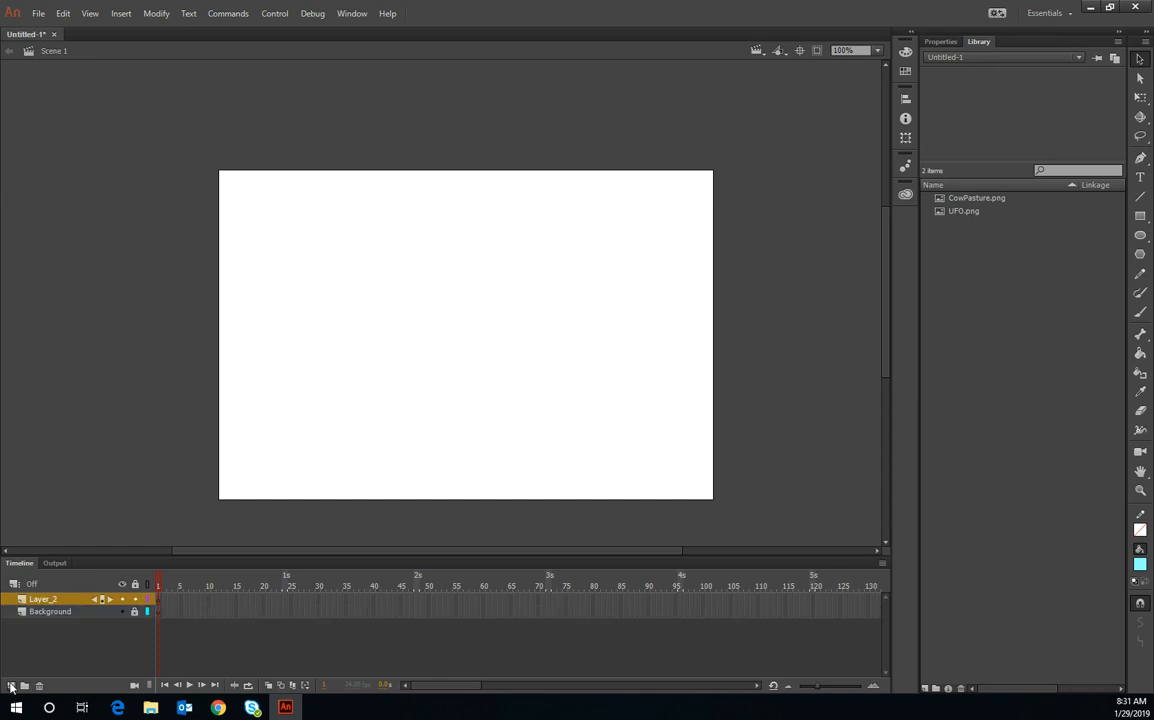
double_click(50, 599)
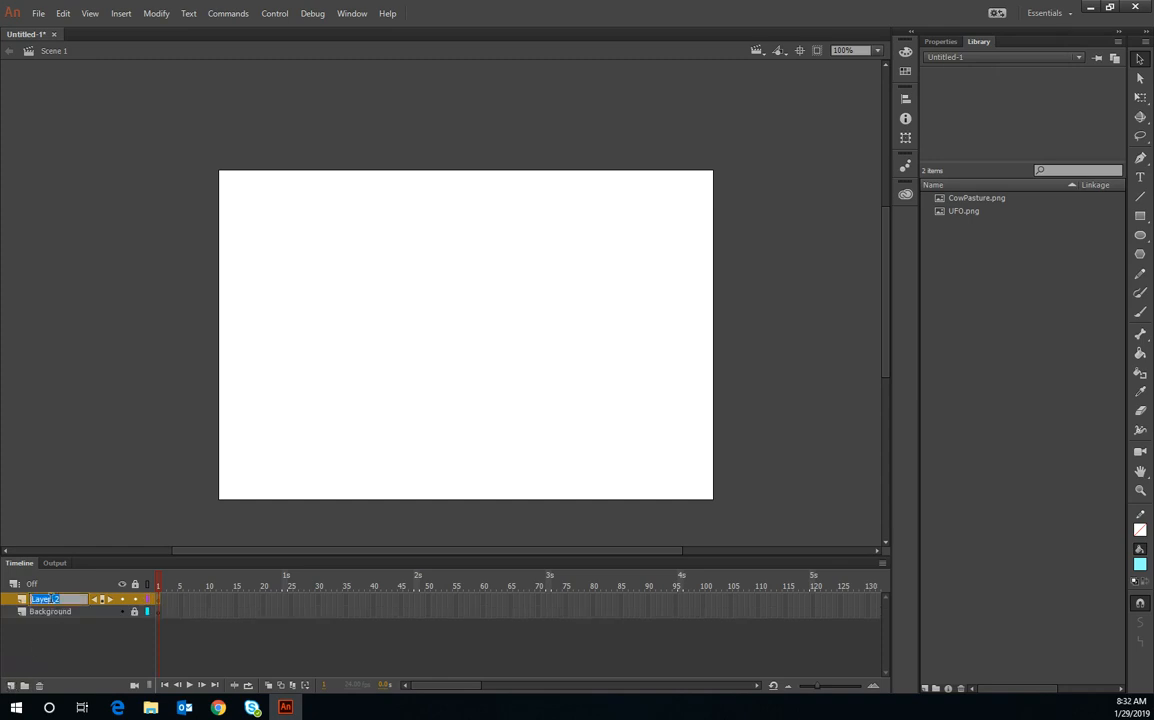
type("Pasture")
key("Return")
Place CowPasture.png on the stage in the Pasture layer and scale it down to roughly the stage size with Free Transform
left_click(989, 200)
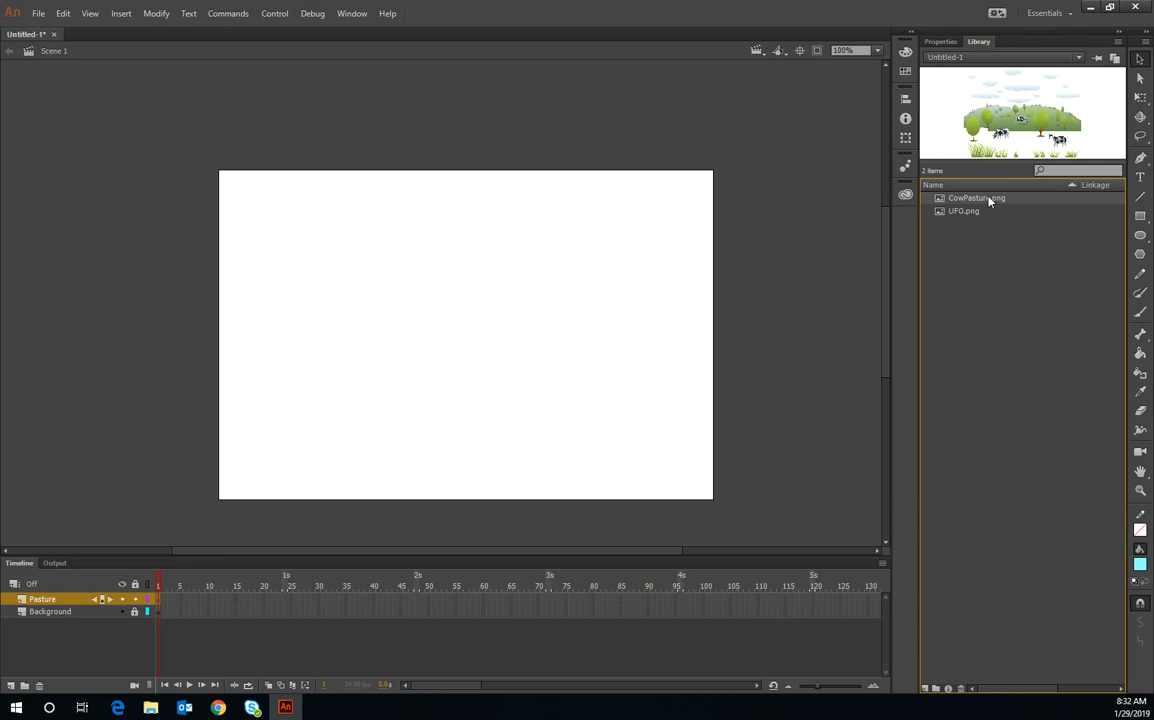
left_click_drag(989, 200, 449, 323)
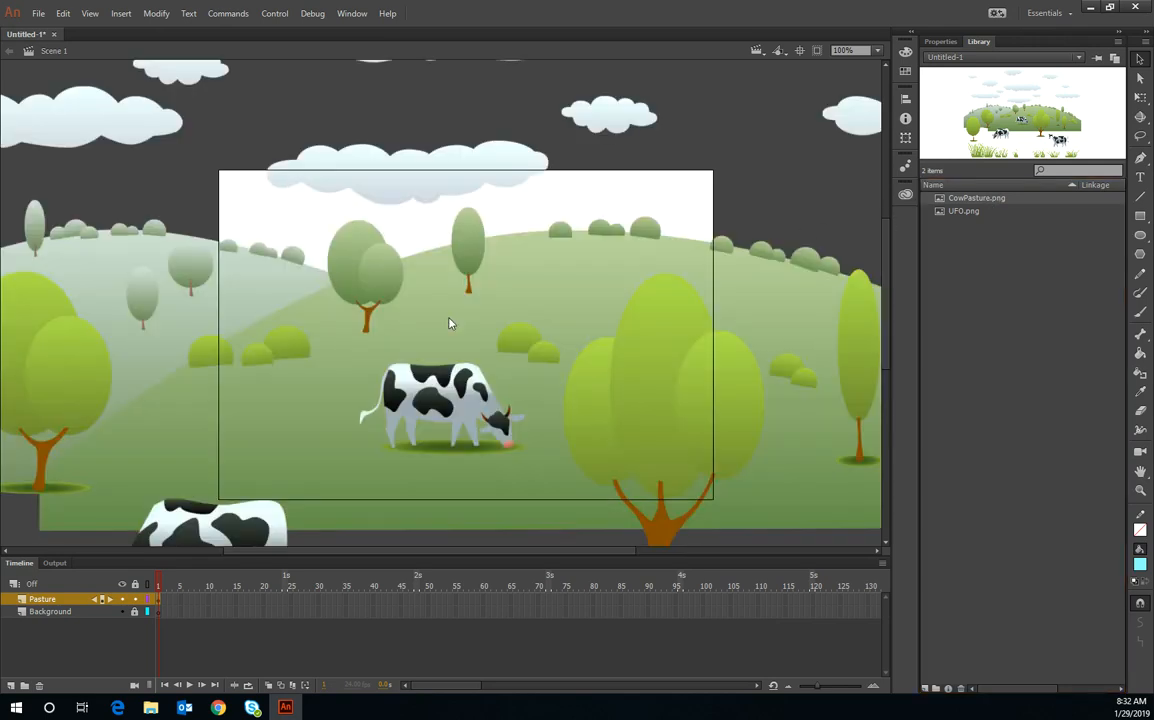
left_click(877, 50)
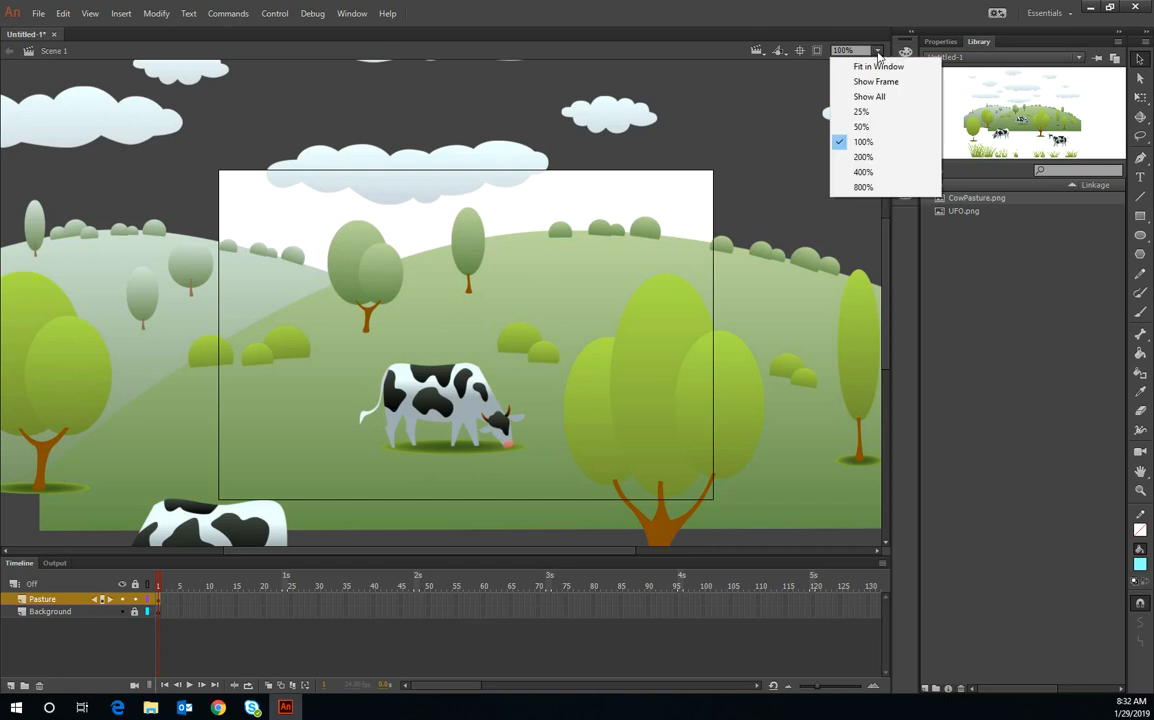
left_click(866, 114)
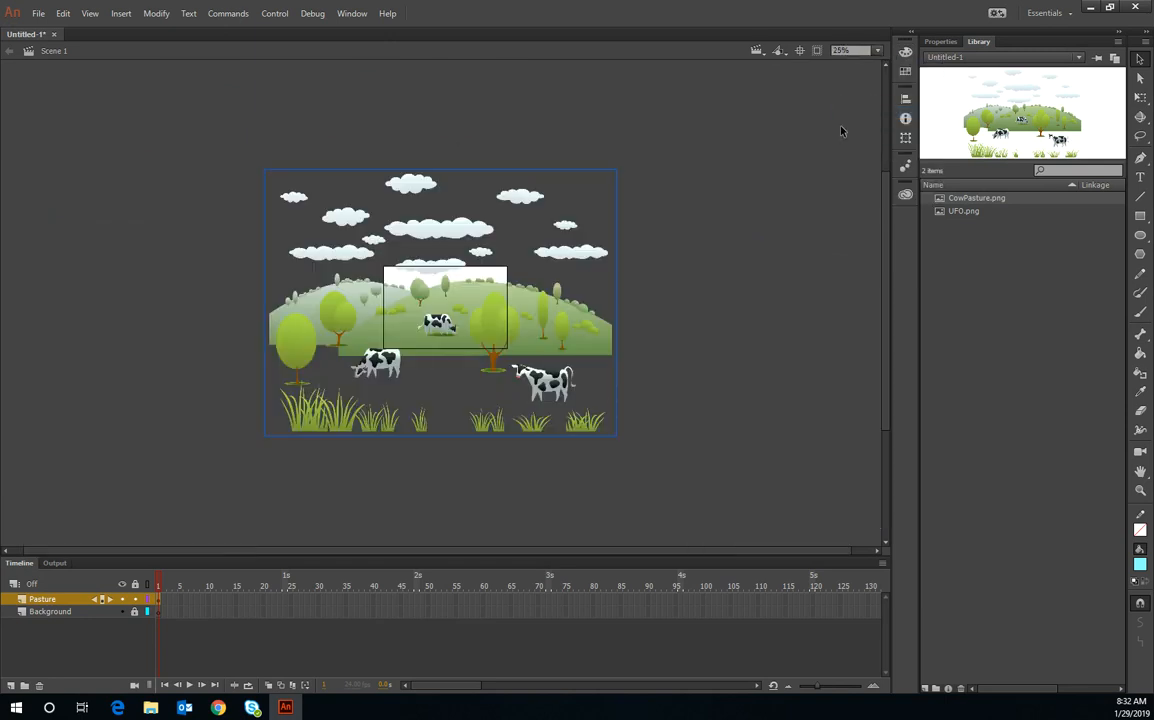
left_click(1142, 98)
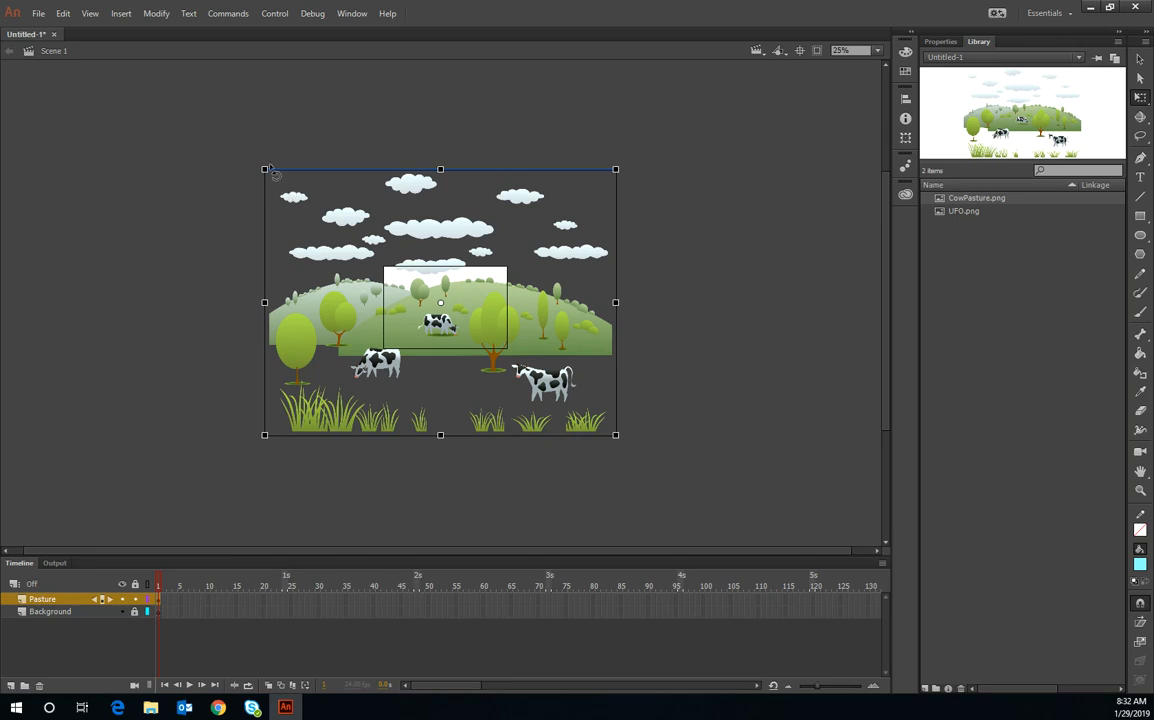
left_click_drag(266, 170, 360, 255)
Stretch and nudge the pasture image so it covers the stage, with its upper edge aligned to the stage's upper edge
left_click(877, 50)
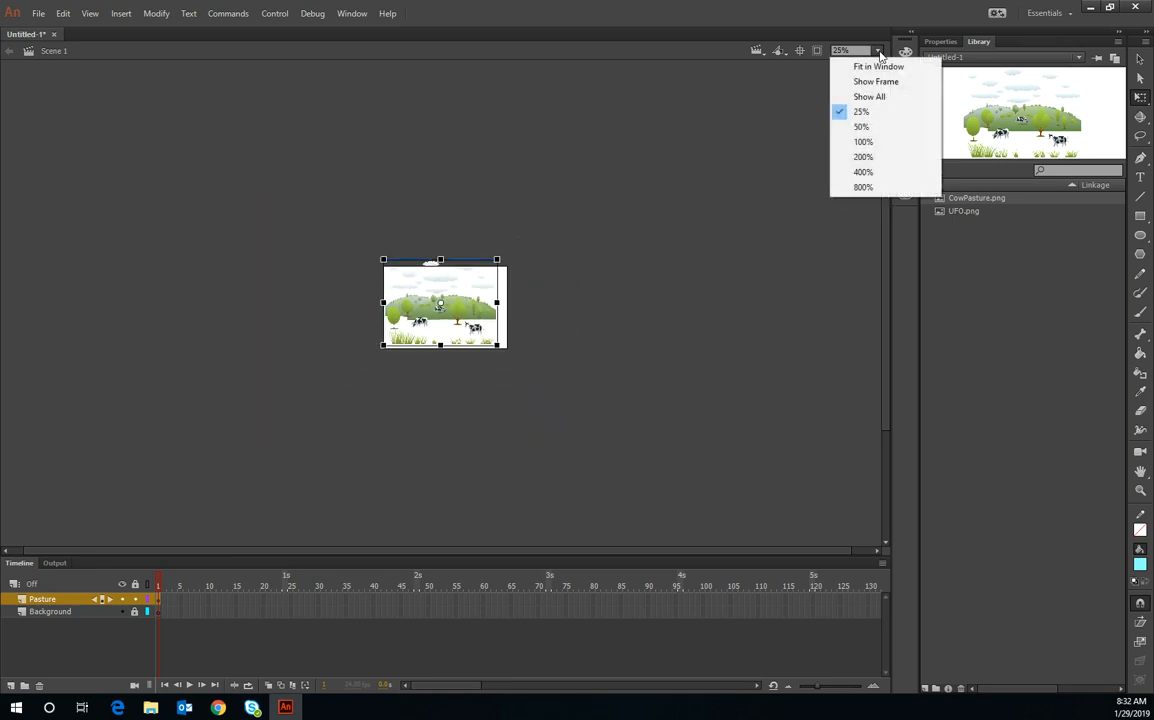
left_click(866, 143)
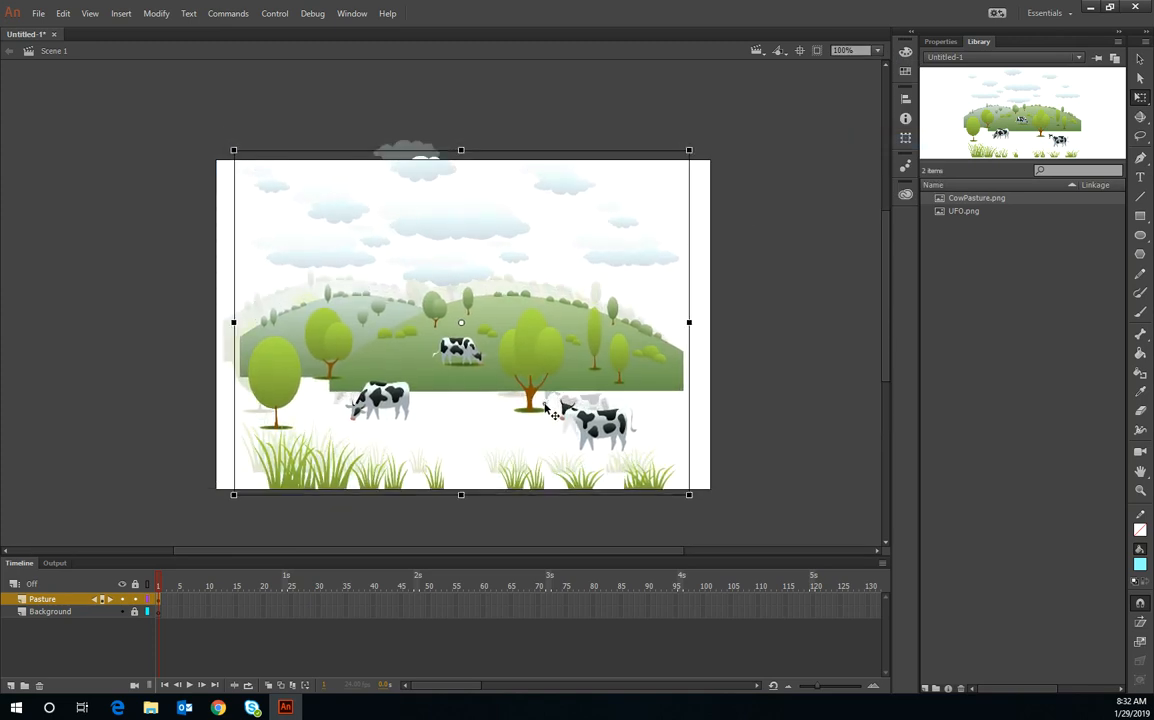
left_click_drag(687, 322, 711, 322)
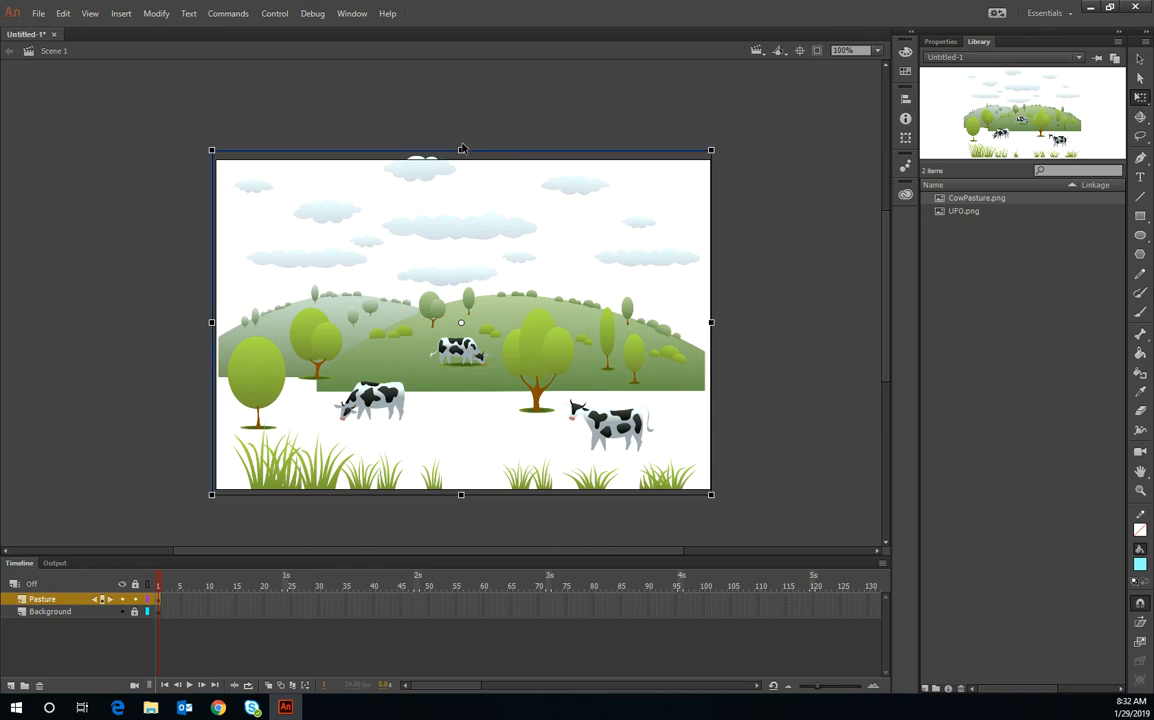
left_click_drag(461, 149, 461, 160)
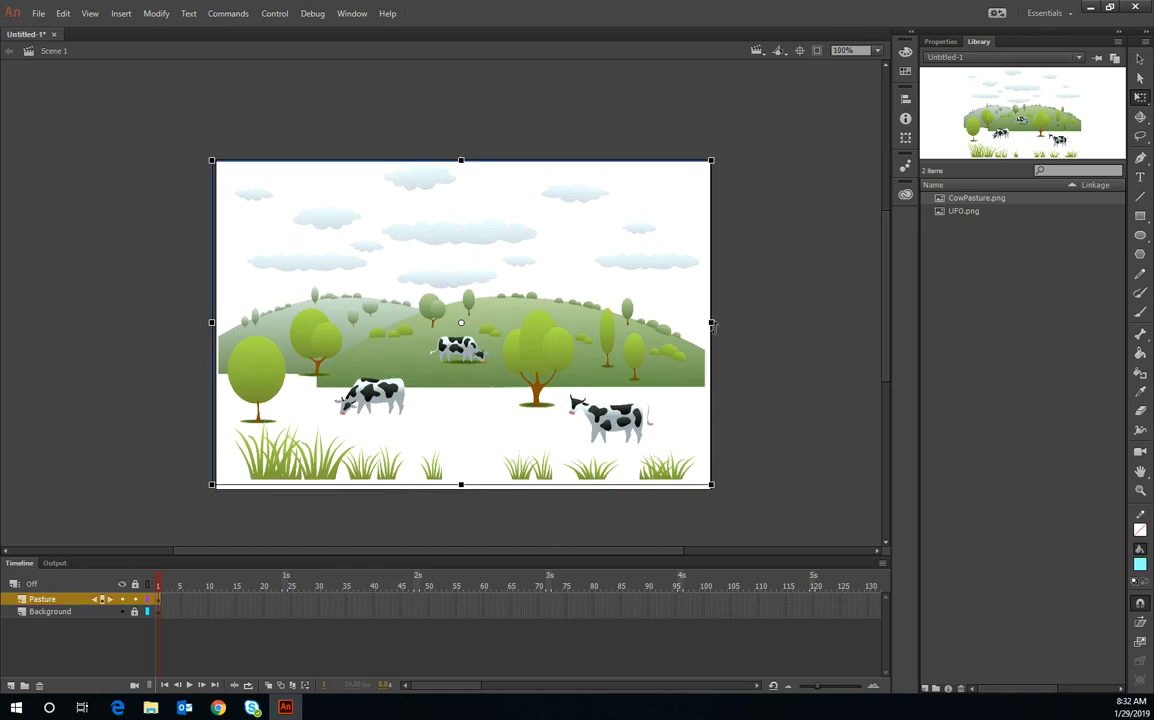
left_click_drag(712, 323, 681, 361)
left_click_drag(462, 168, 462, 164)
left_click_drag(473, 232, 471, 233)
key("Down")
key("Right")
key("Right")
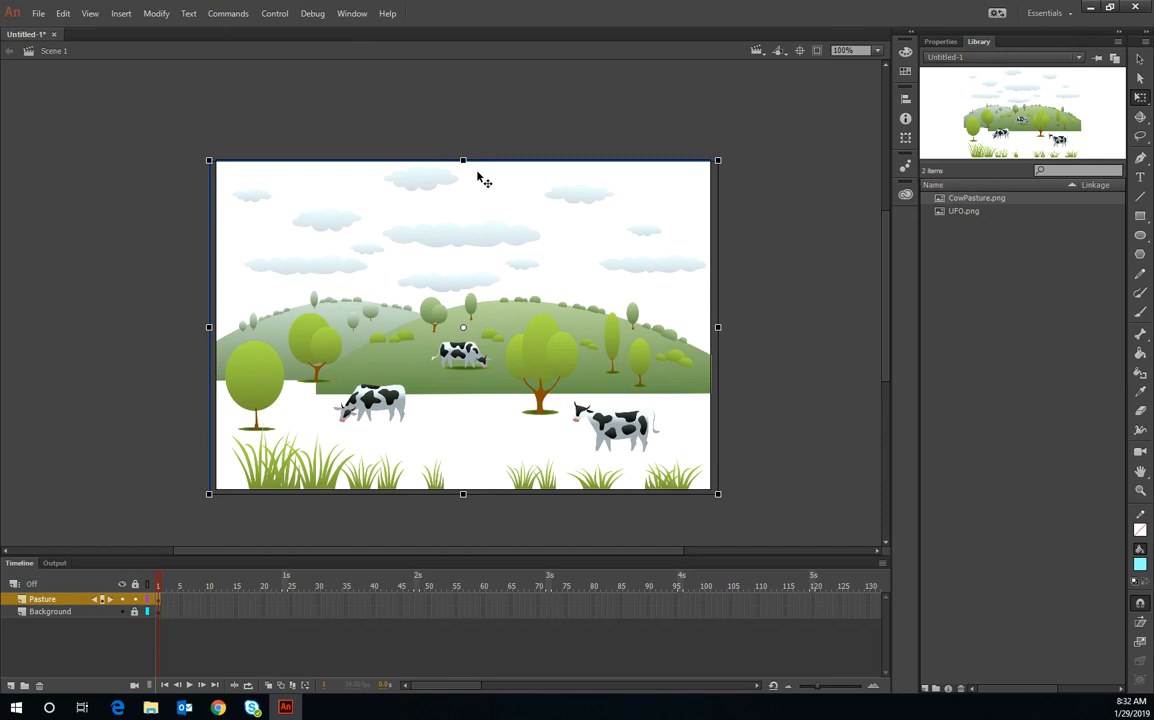
left_click(719, 147)
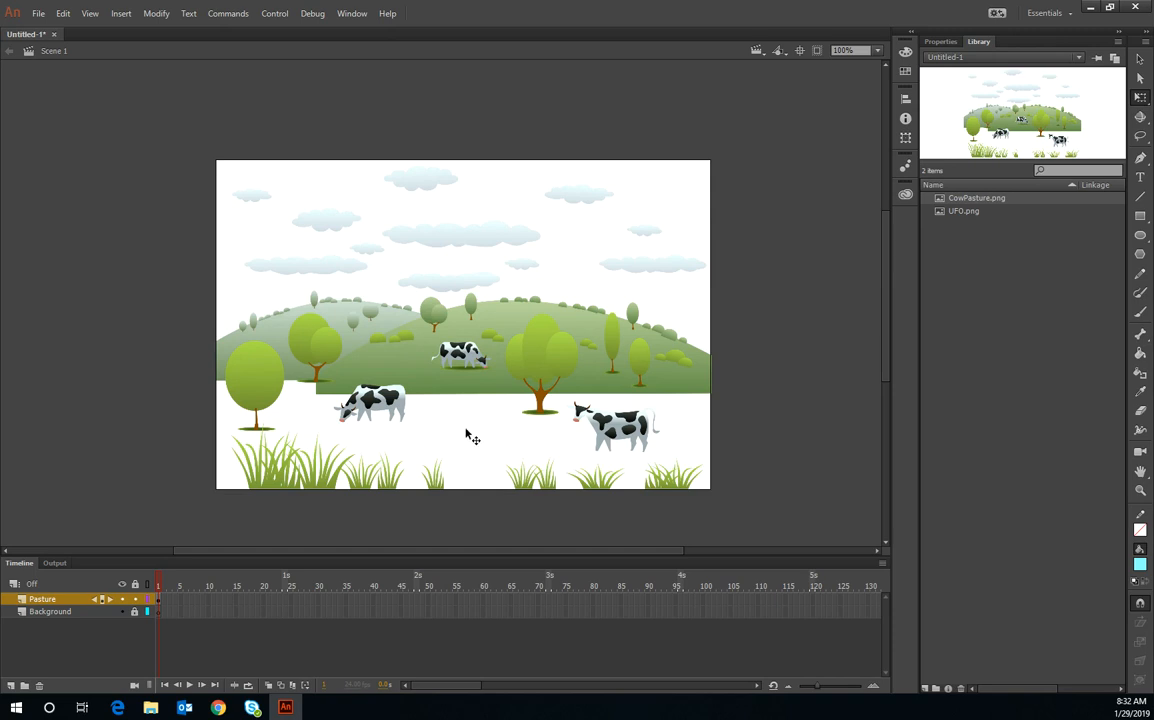
Lock the Pasture layer and unlock the Background layer
left_click(135, 600)
left_click(133, 613)
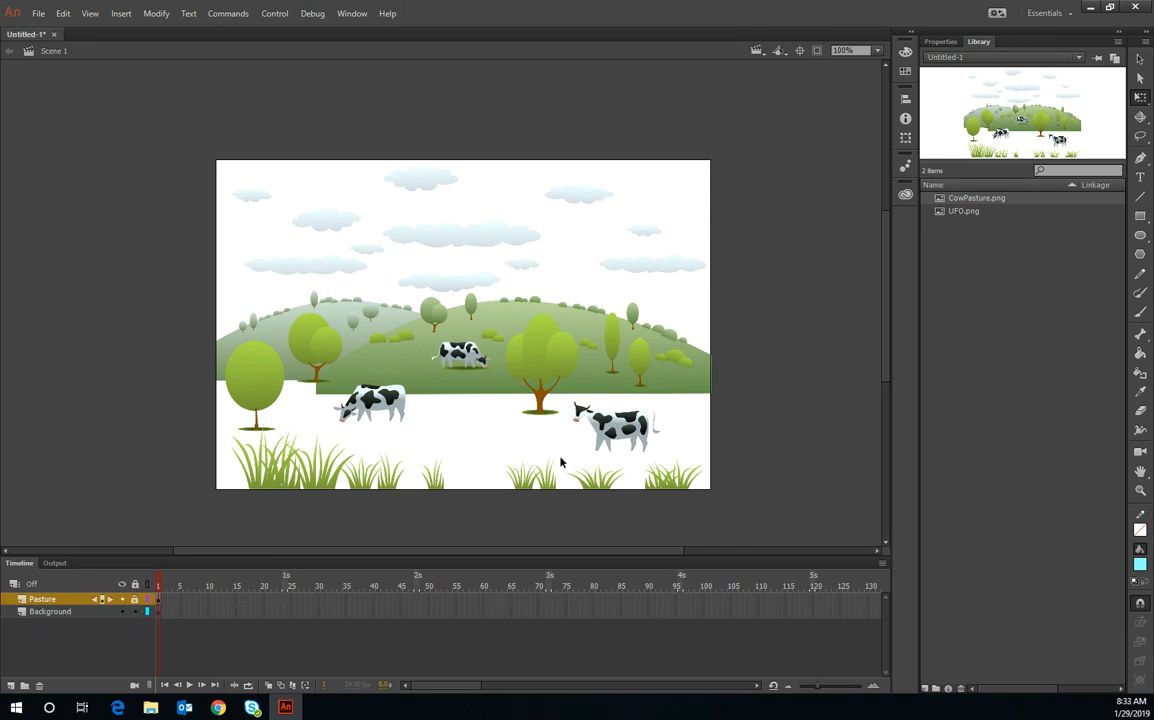
Activate the Rectangle tool and set its stroke colour to none
left_click(1135, 222)
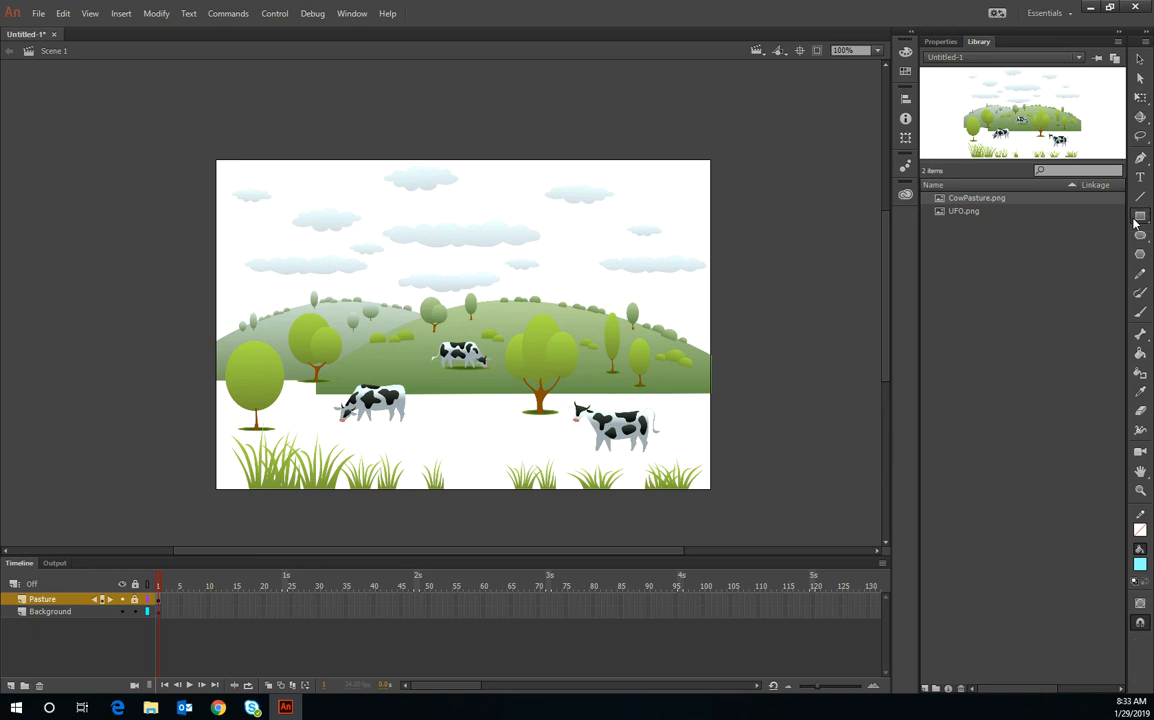
left_click(1141, 532)
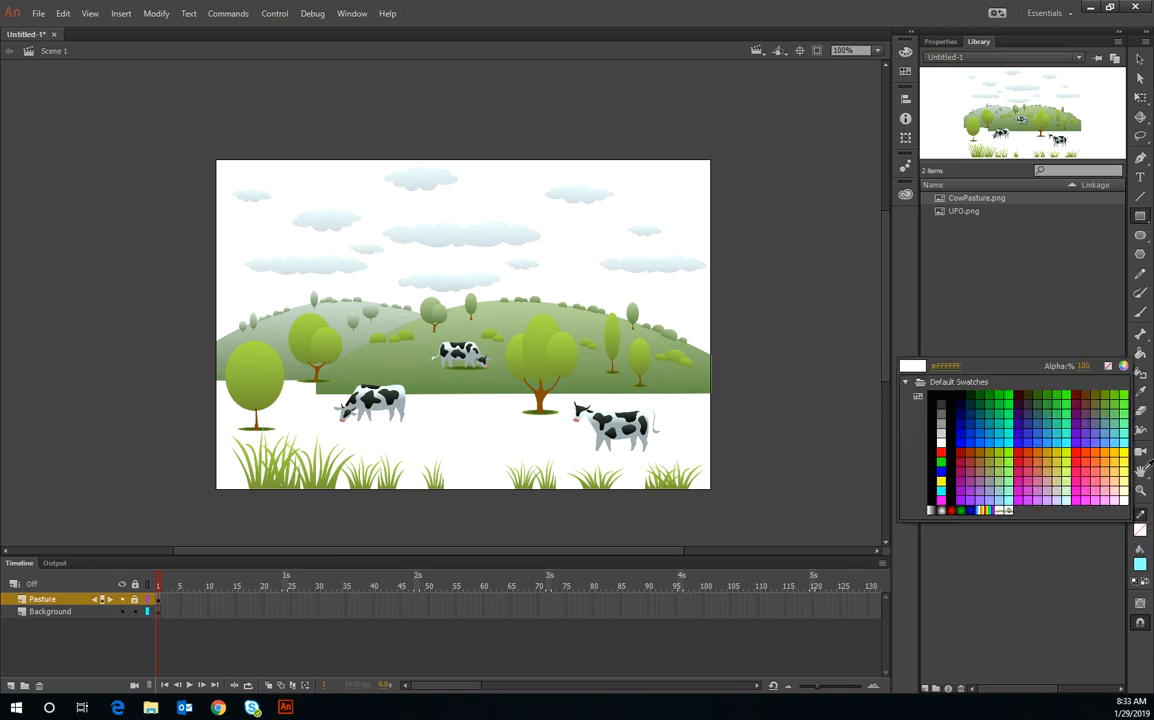
left_click(1110, 369)
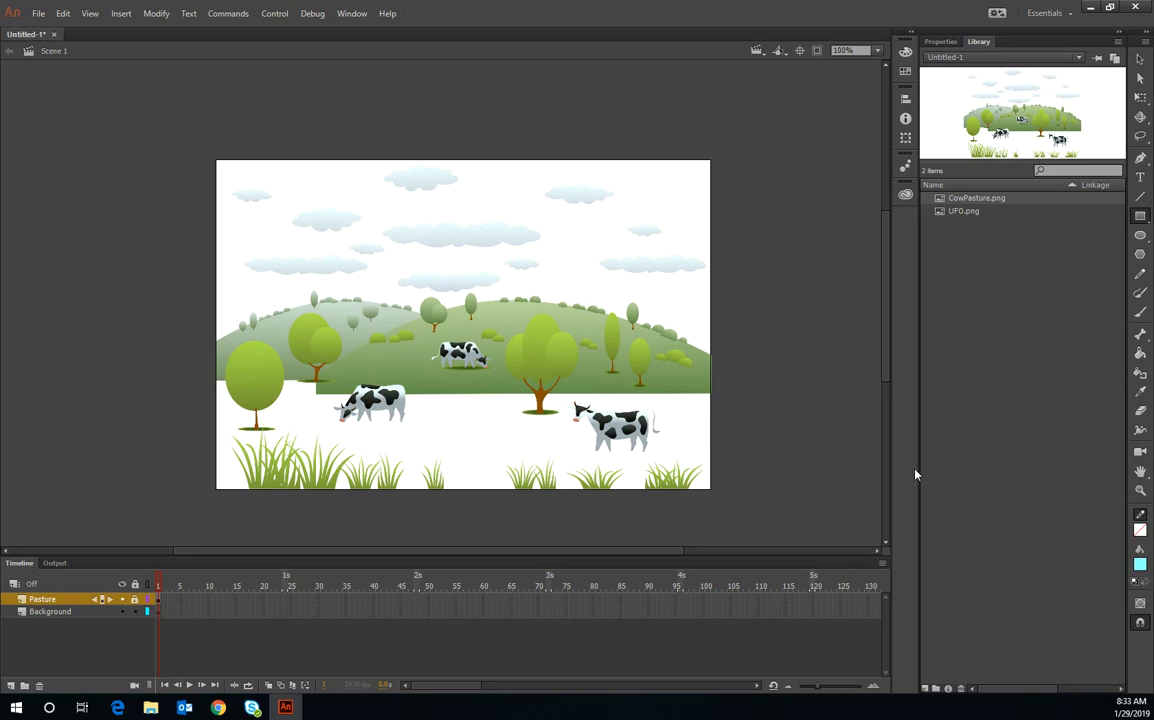
Sample the dark green along the hill's lower edge as the fill colour and fine-tune it slightly in the Color Picker
key("i")
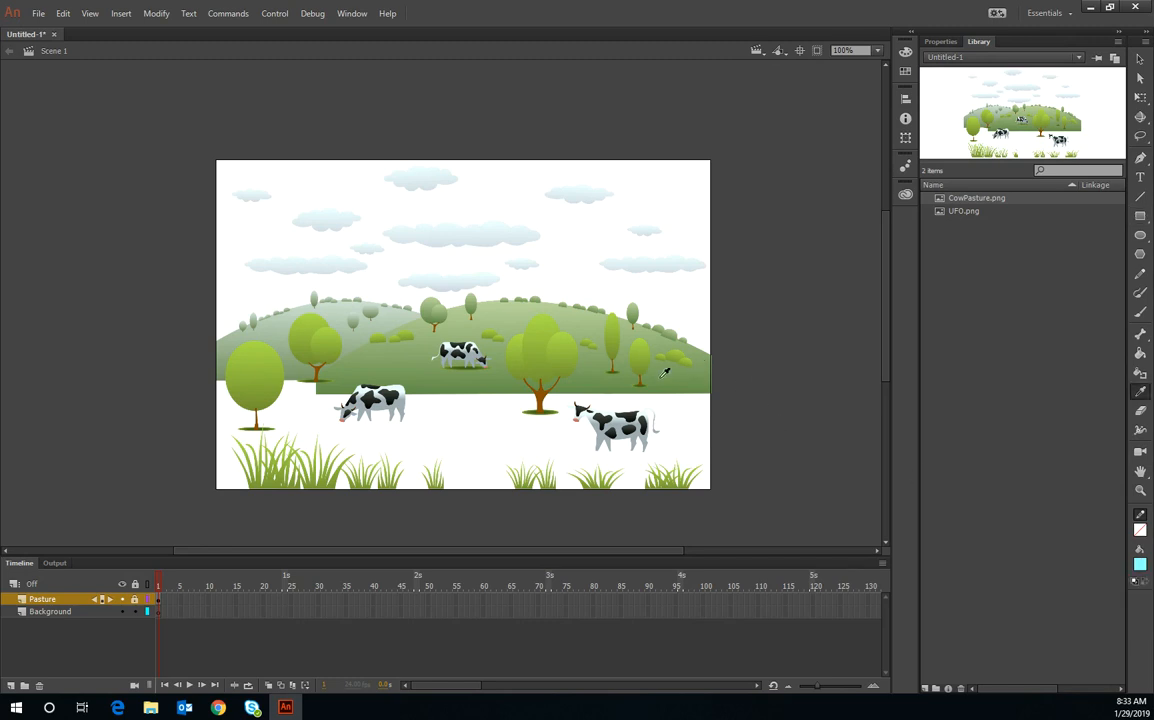
left_click(476, 384)
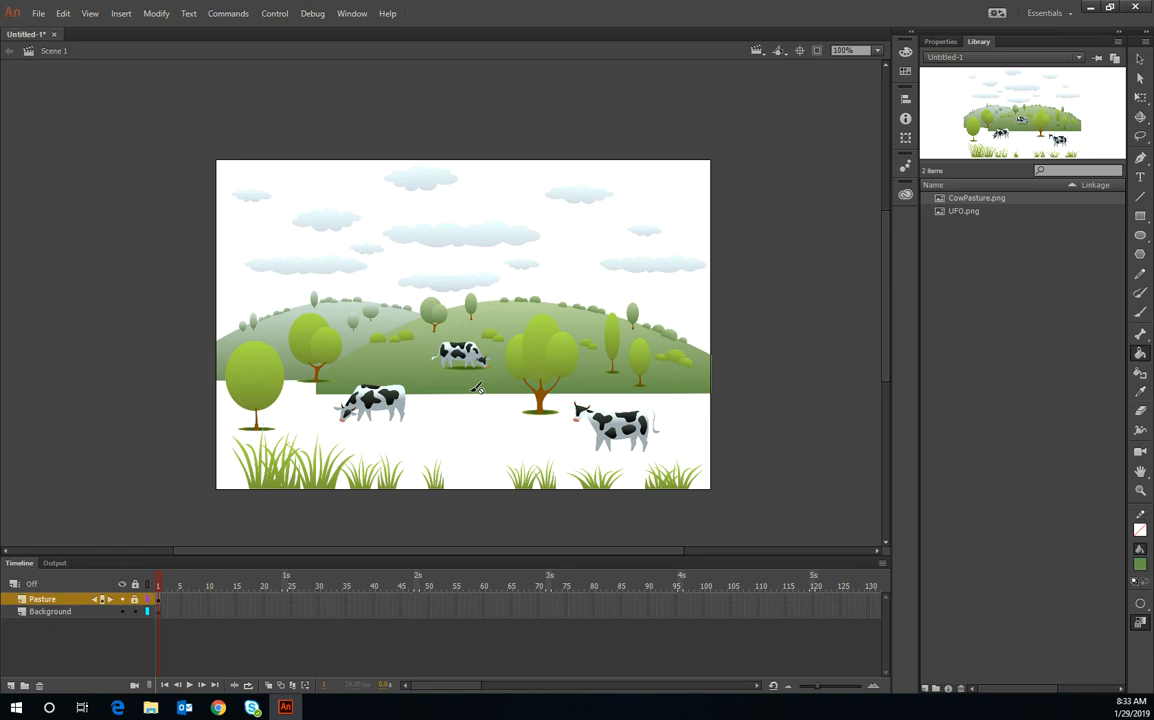
left_click(1140, 564)
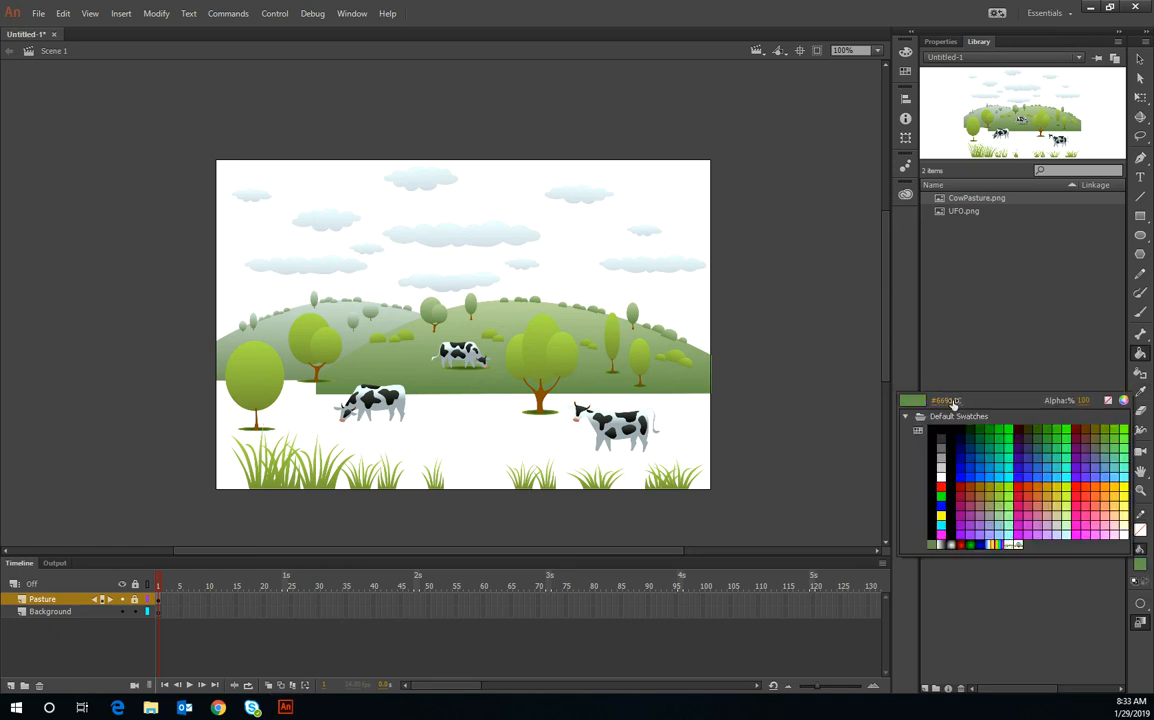
left_click(1125, 401)
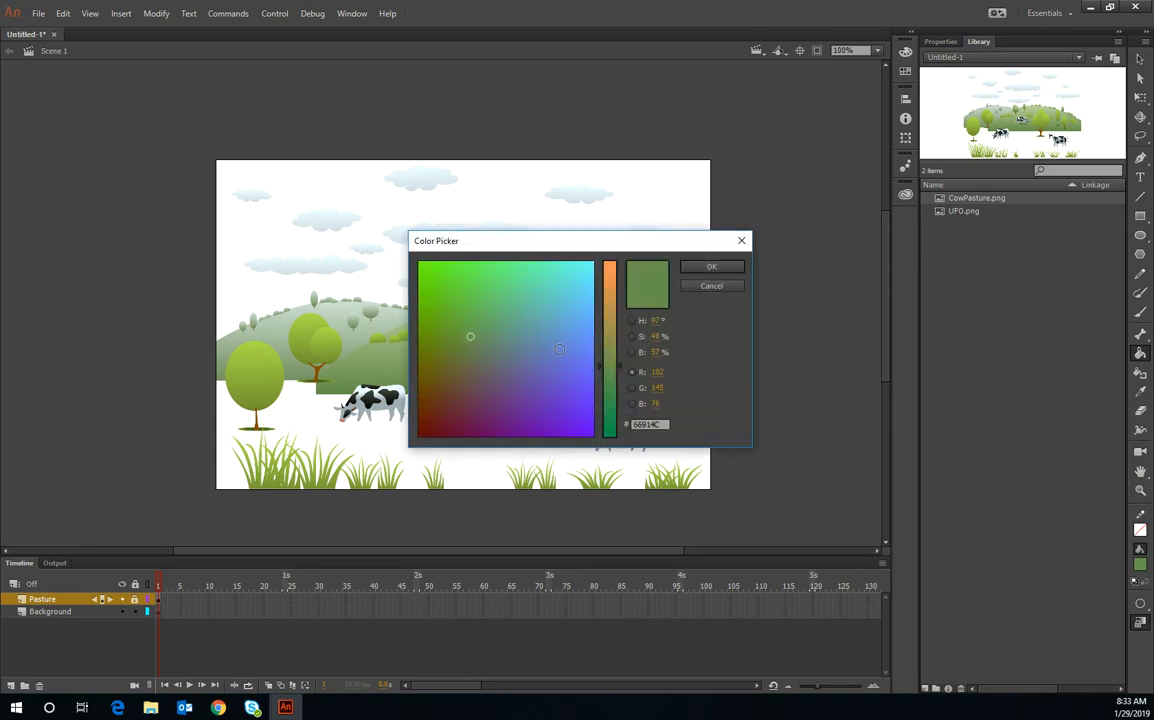
left_click(462, 339)
left_click(696, 267)
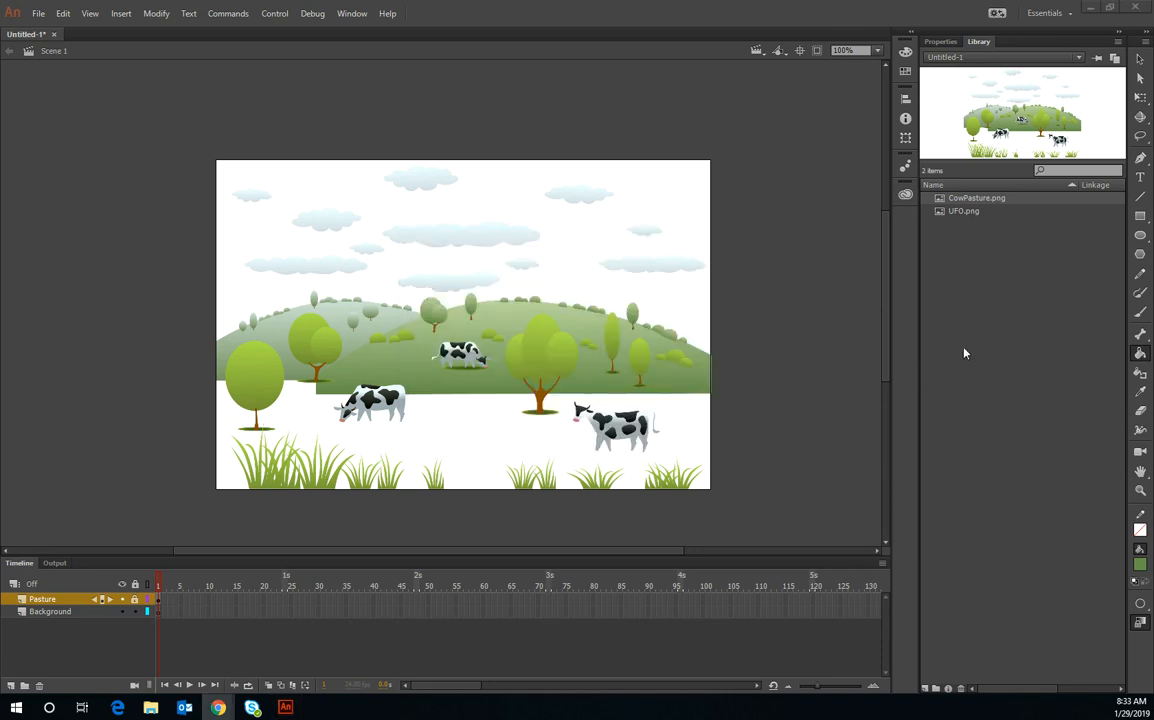
On the Background layer, draw a green rectangle across the full stage width, covering the white area below the hills
left_click(1141, 215)
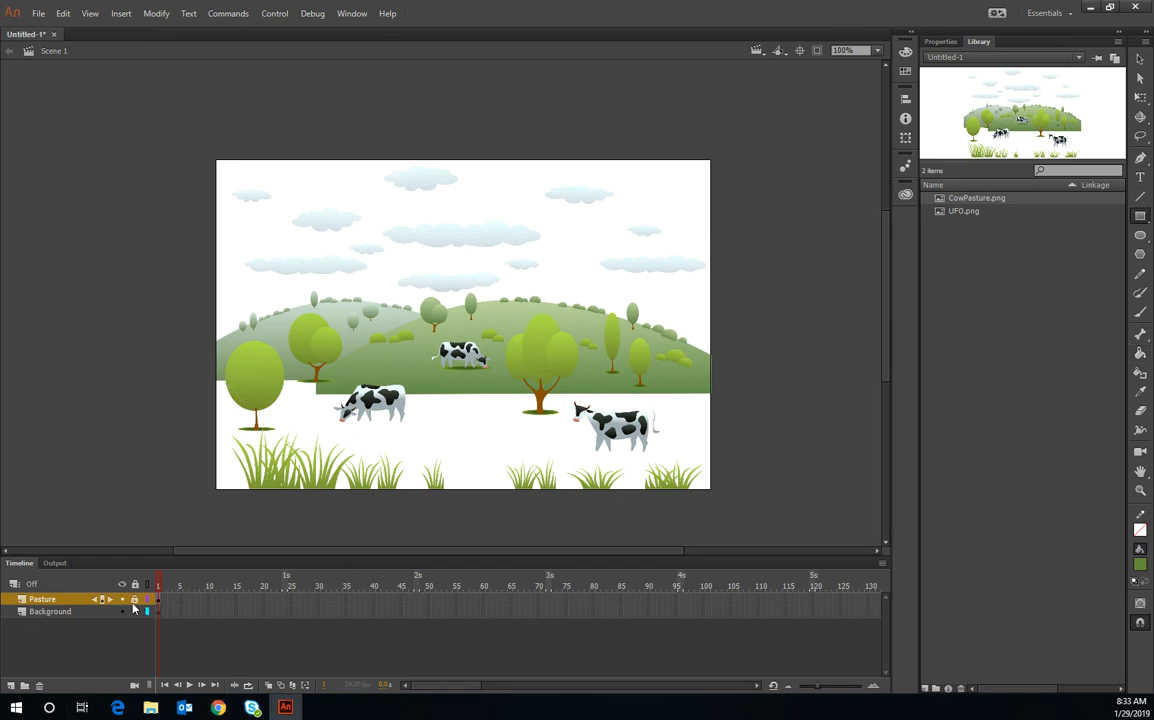
left_click(57, 613)
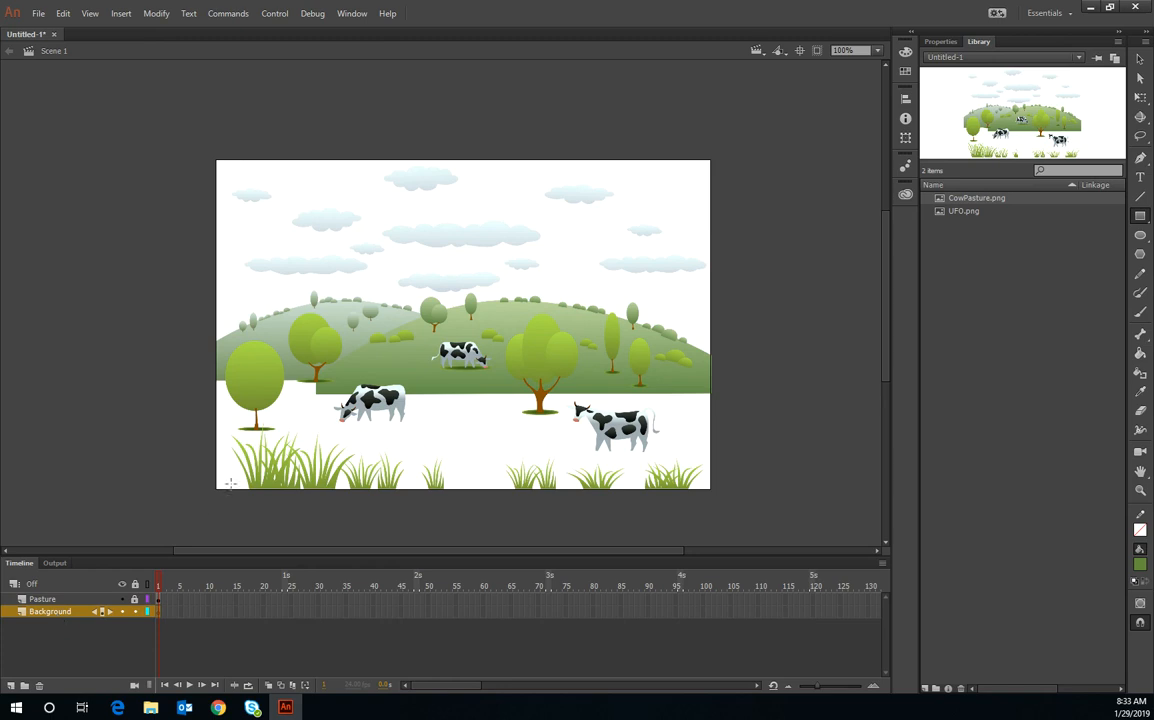
left_click_drag(212, 378, 713, 494)
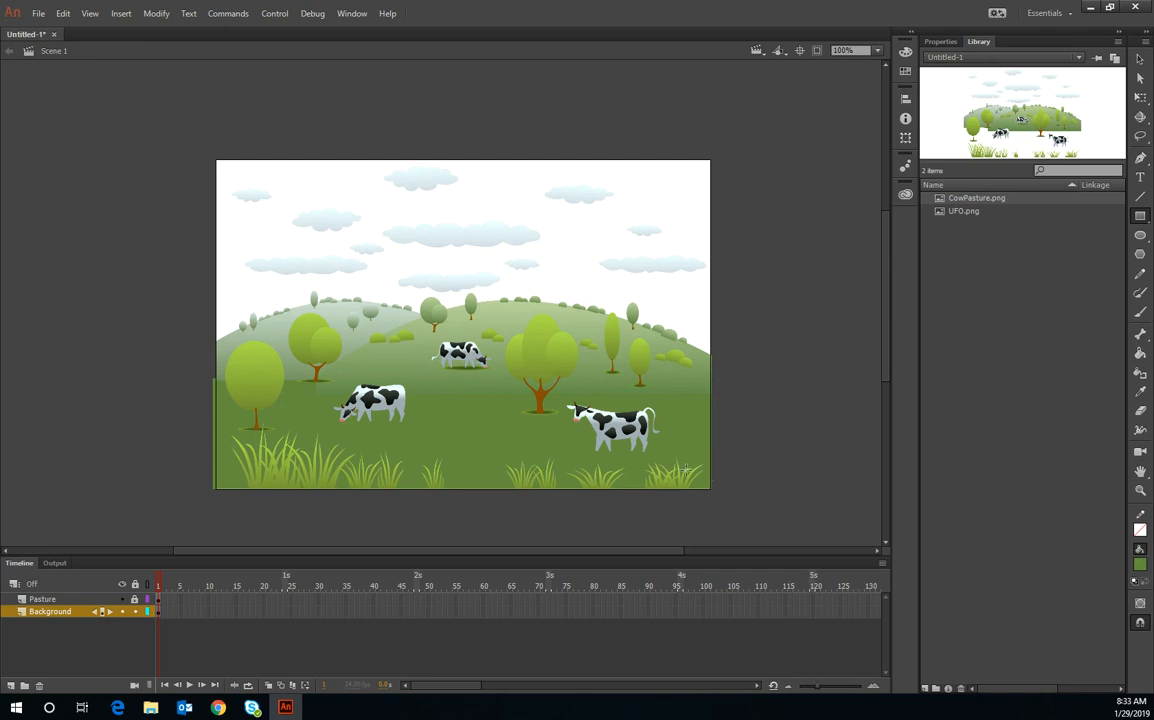
Set the fill to a light aqua, #8DF7CC, and draw a sky rectangle across the stage's upper part down to the hills
left_click(1141, 565)
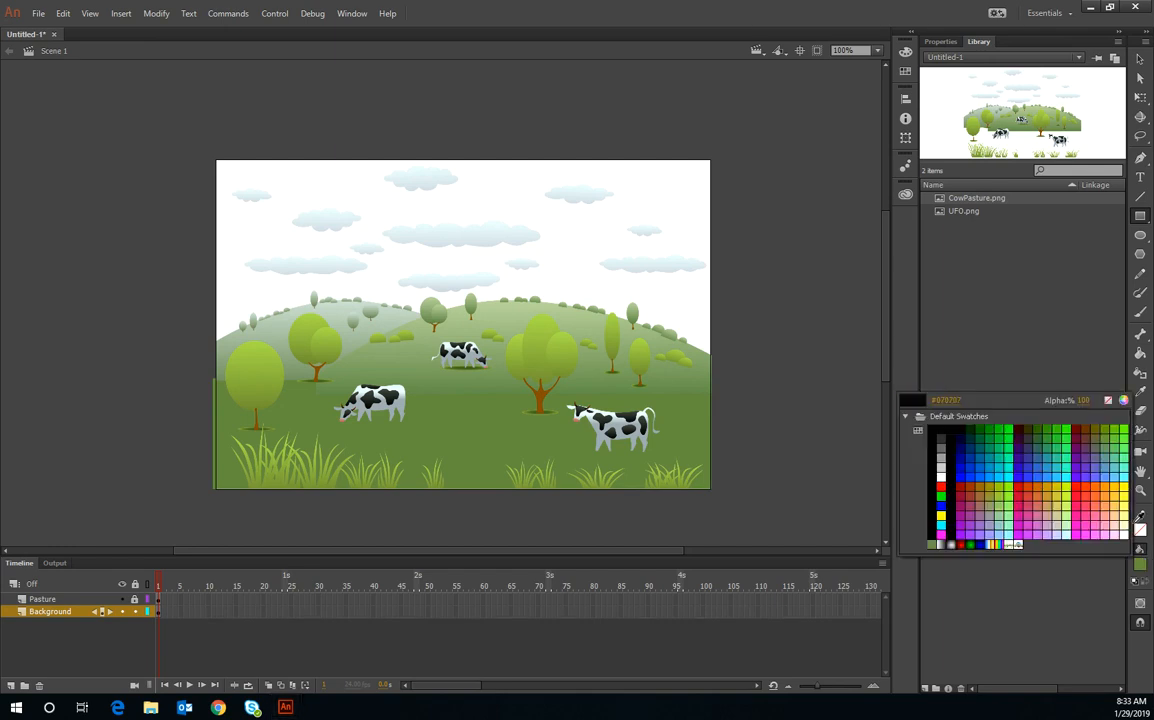
left_click(1125, 468)
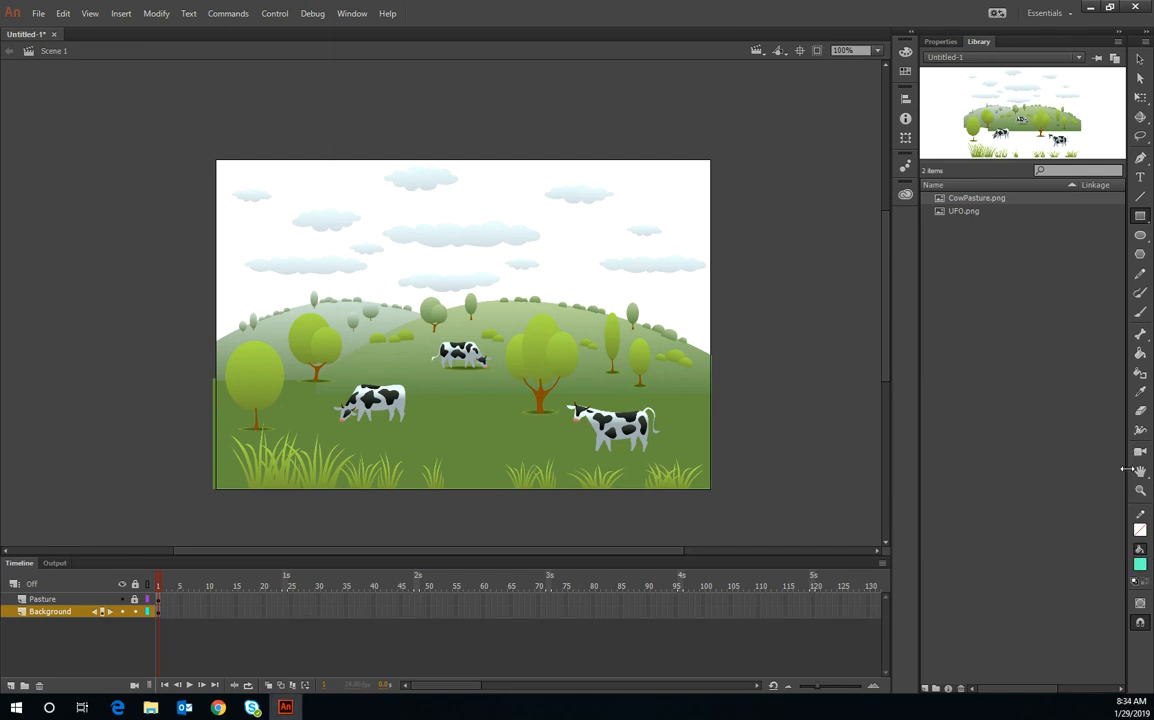
left_click(1140, 565)
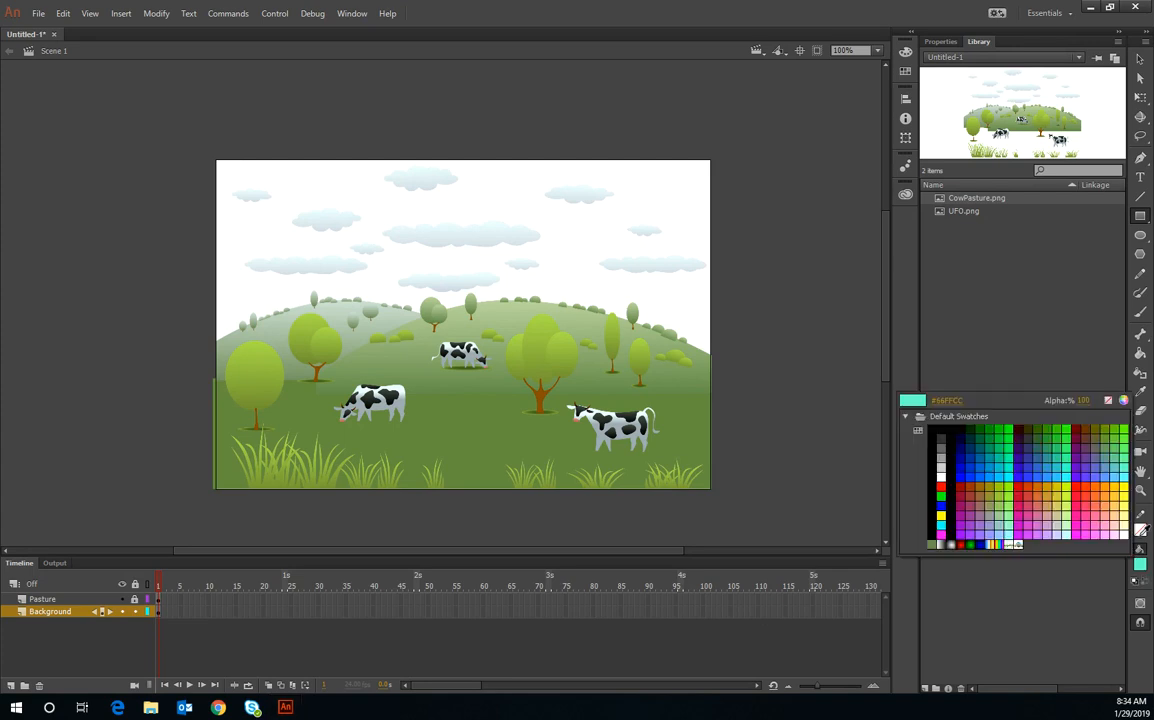
left_click(1130, 404)
left_click_drag(609, 374, 603, 344)
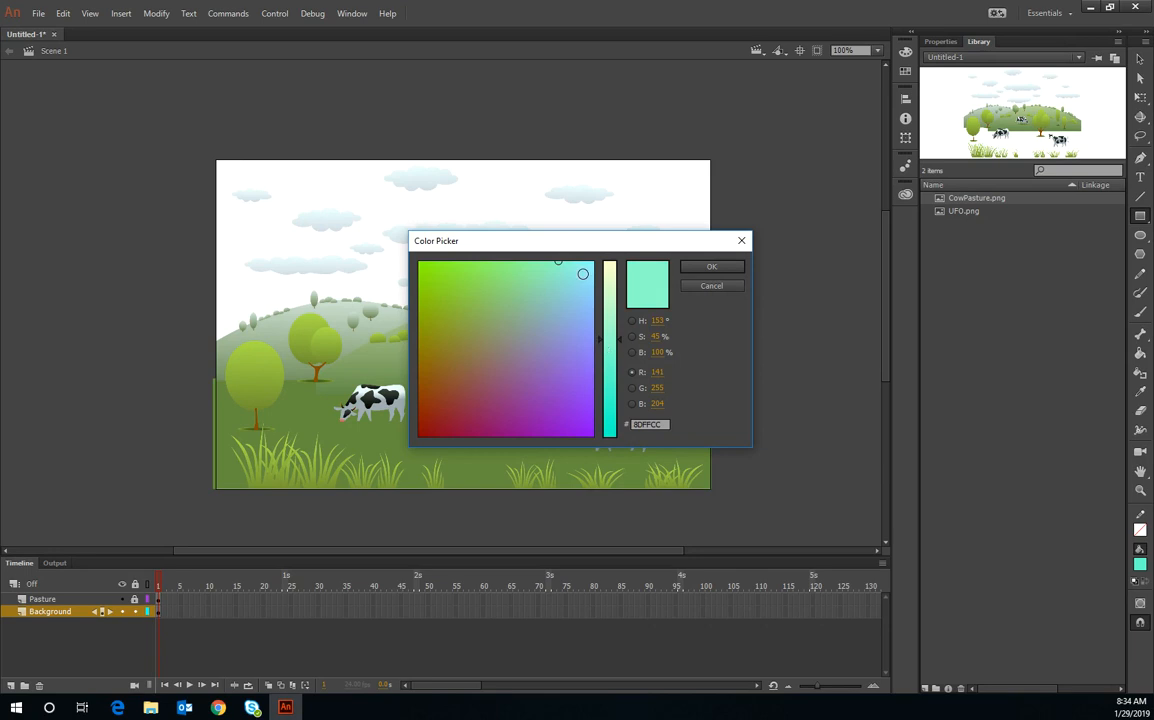
left_click(558, 266)
left_click(697, 271)
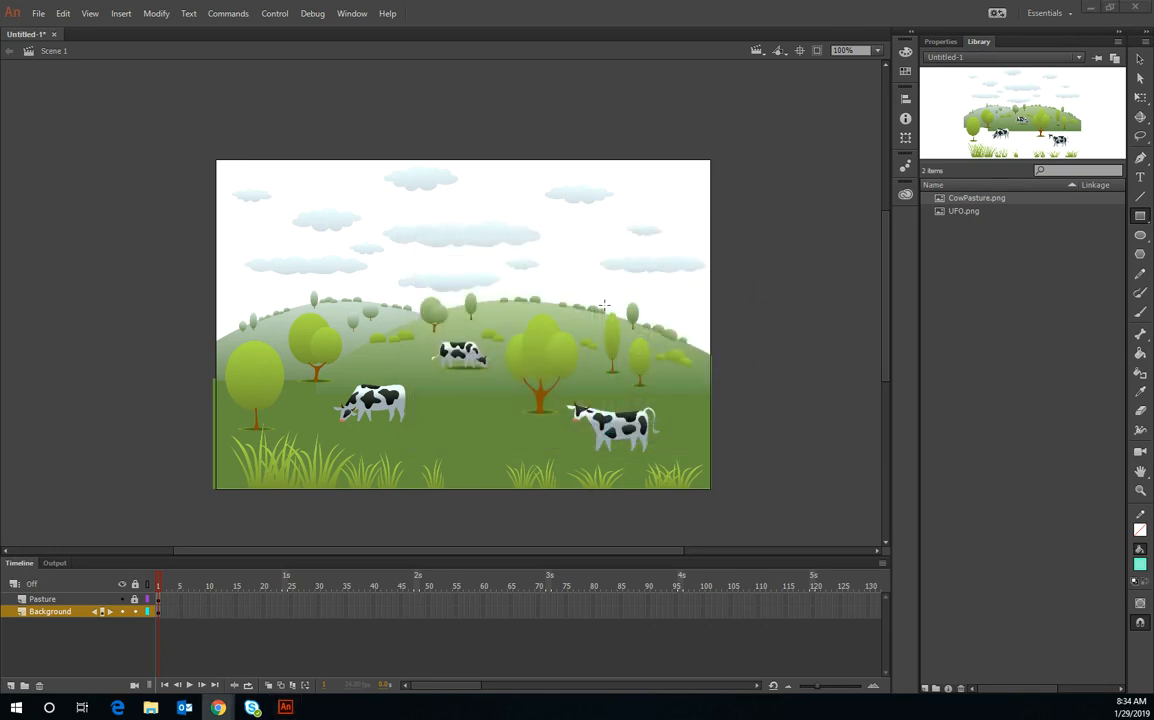
left_click_drag(215, 157, 711, 368)
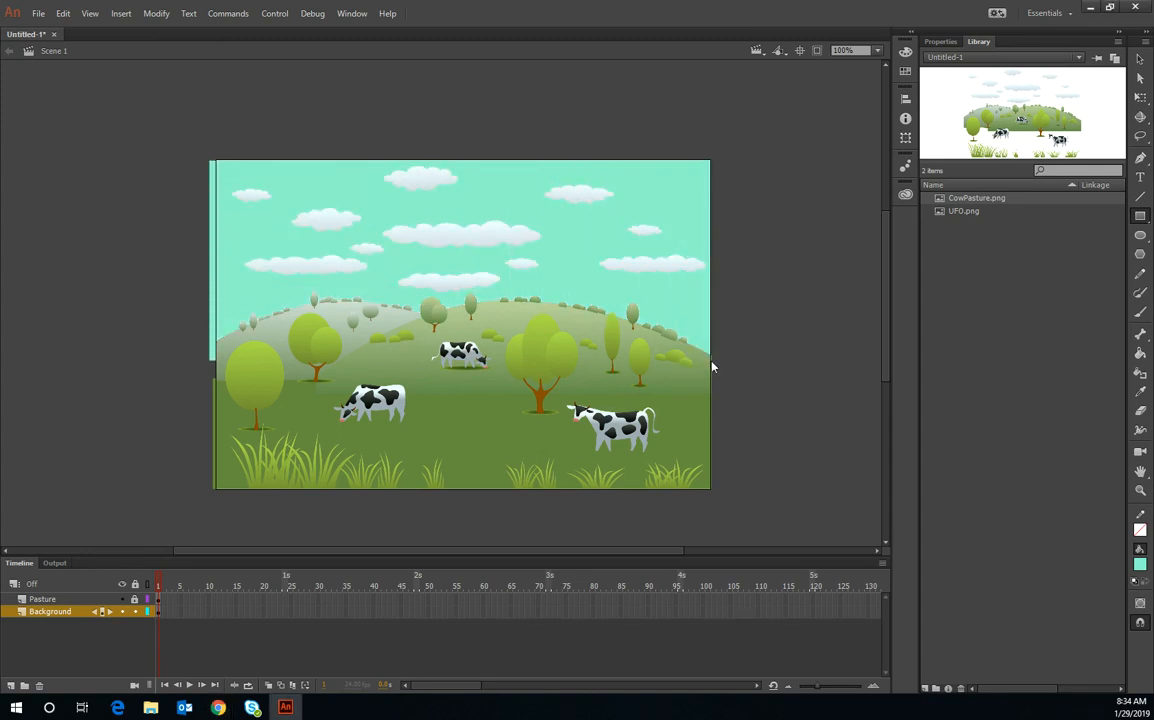
Recolour the sky rectangle with the #66FFFF cyan swatch and lighten that fill in the Color Picker
left_click(1140, 564)
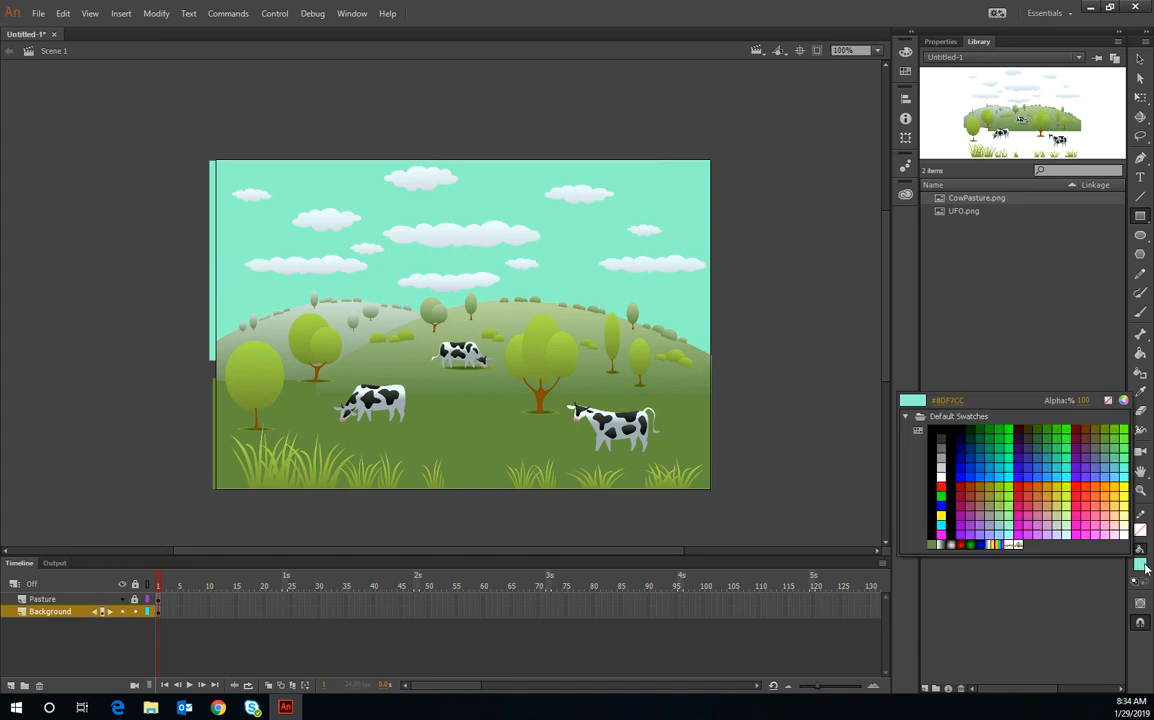
left_click(1121, 480)
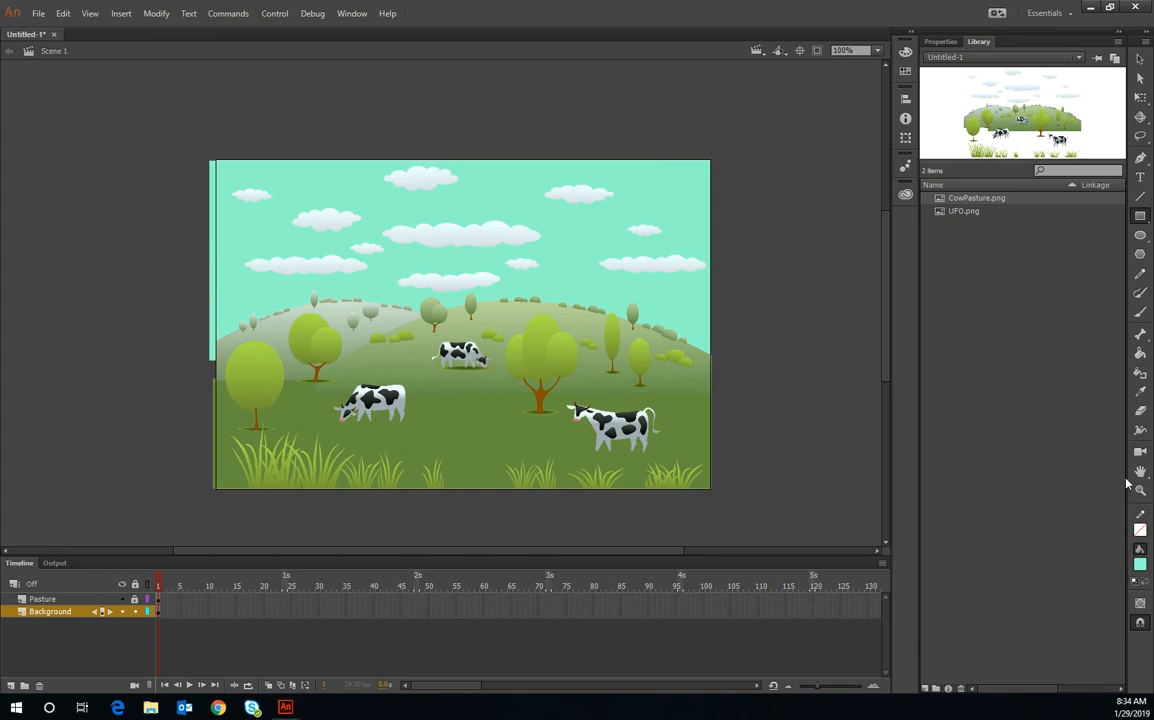
left_click(598, 274)
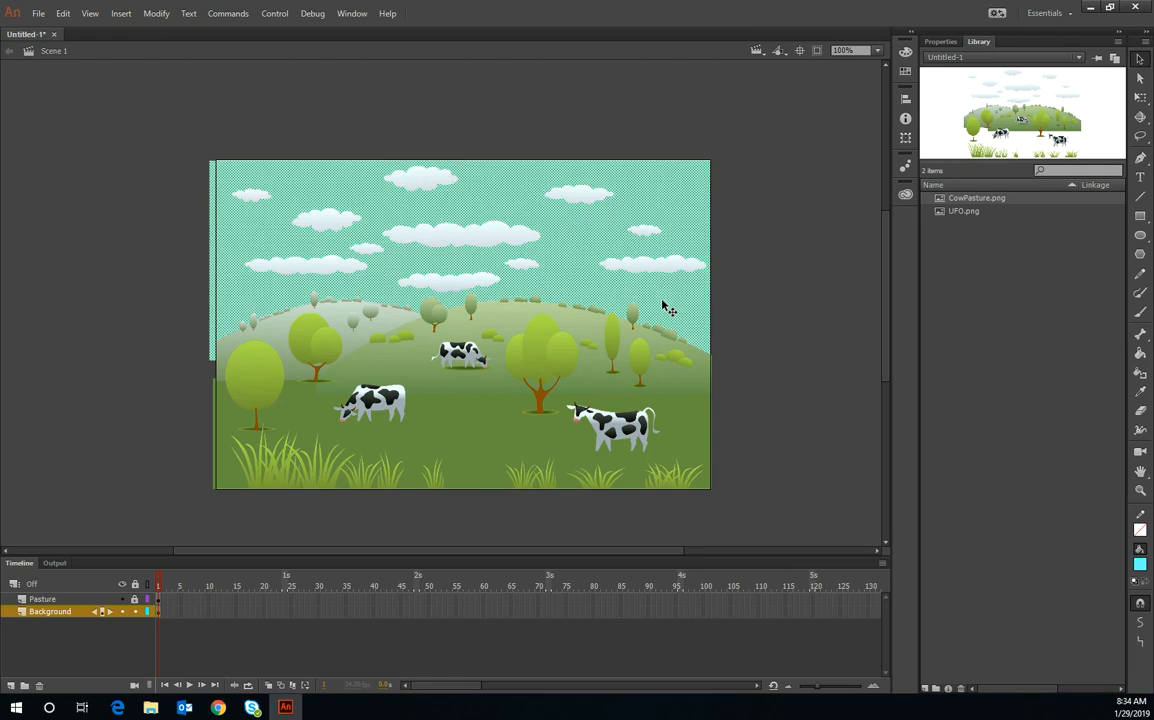
left_click(1140, 564)
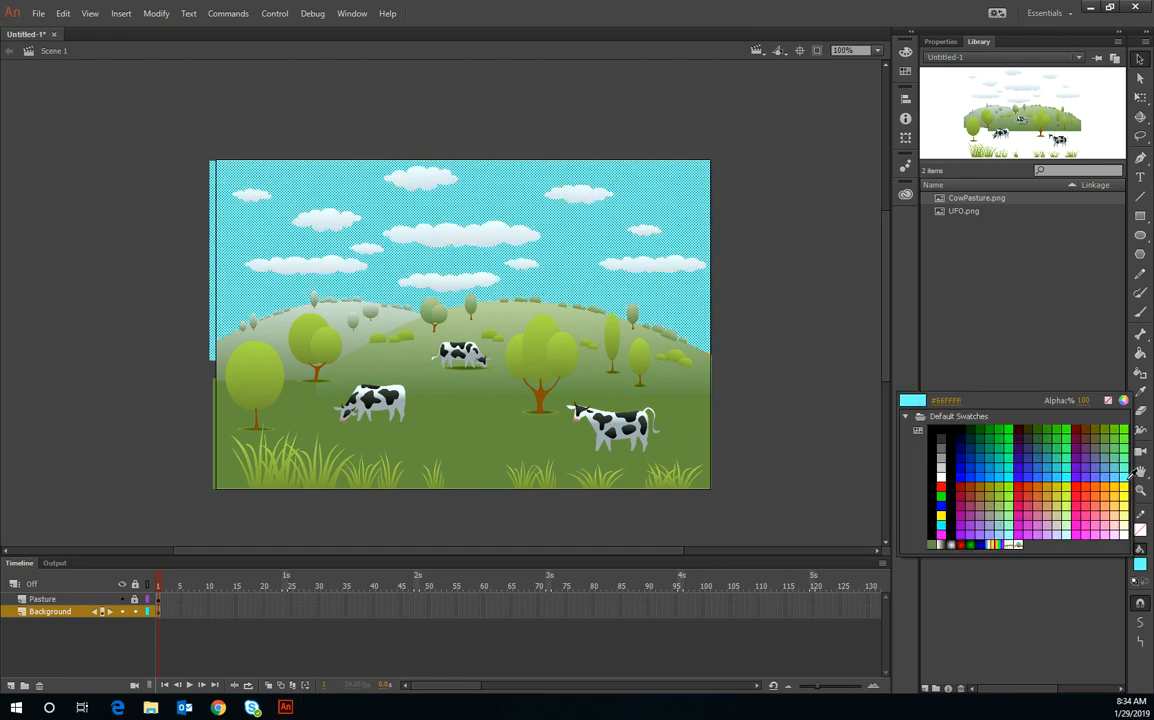
left_click(1125, 478)
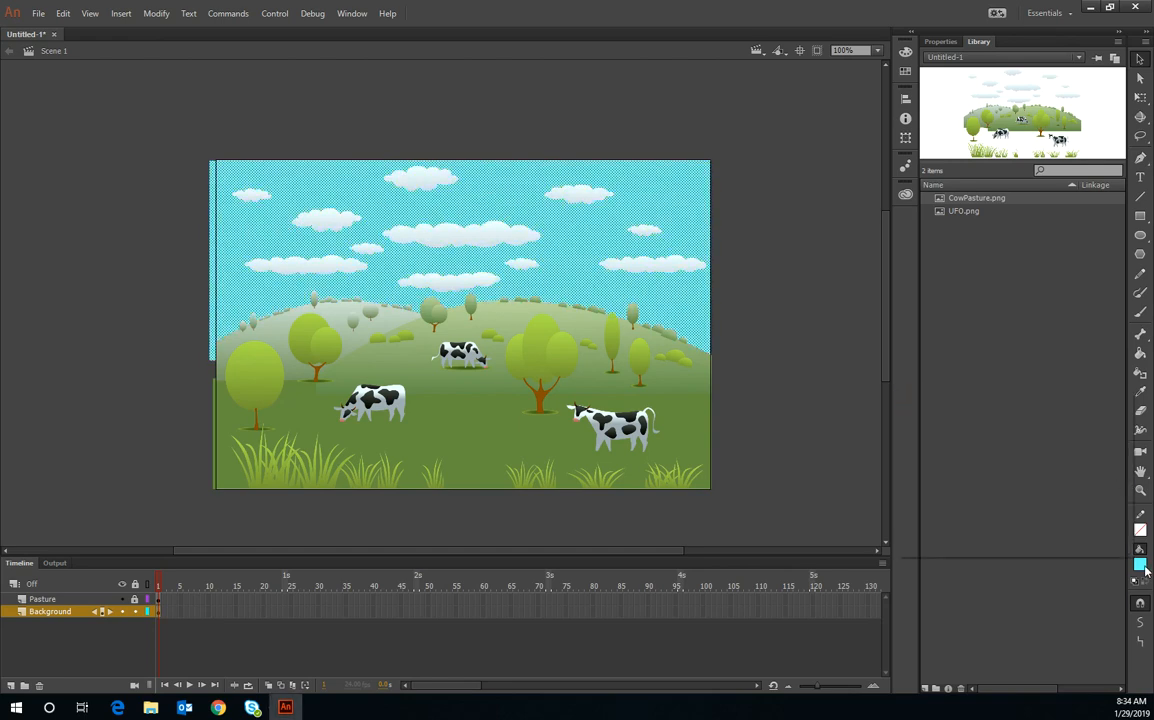
left_click(1142, 565)
left_click(1124, 401)
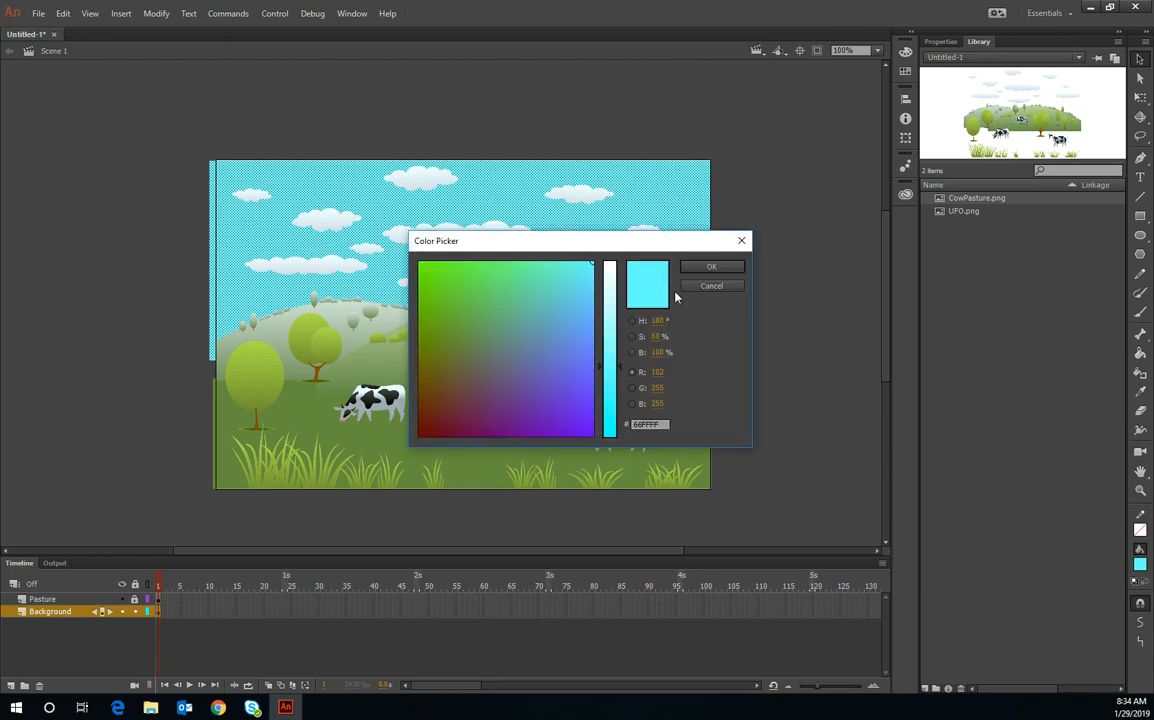
left_click_drag(620, 372, 619, 349)
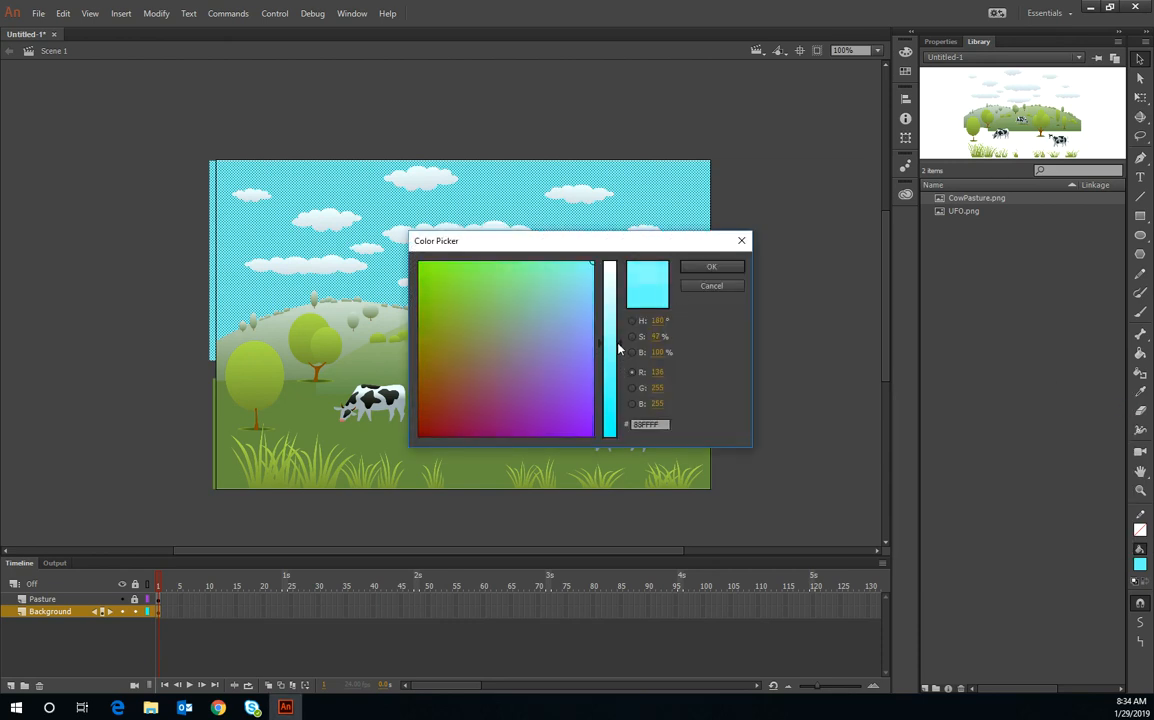
left_click(690, 267)
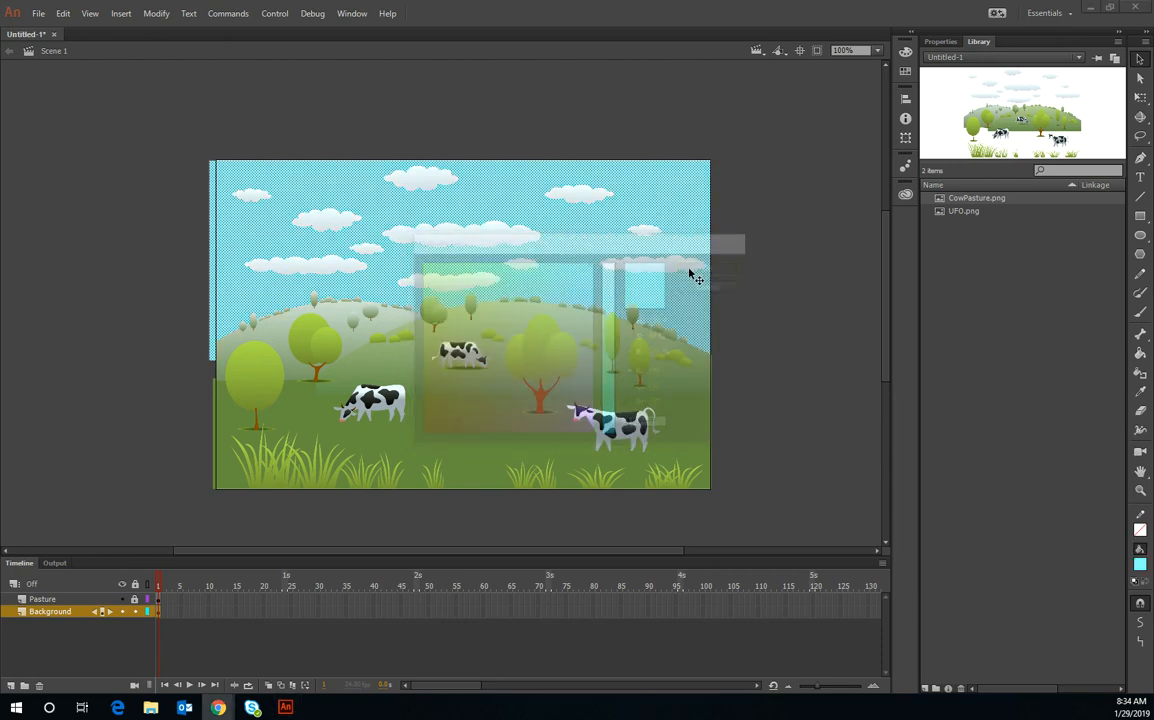
left_click(762, 257)
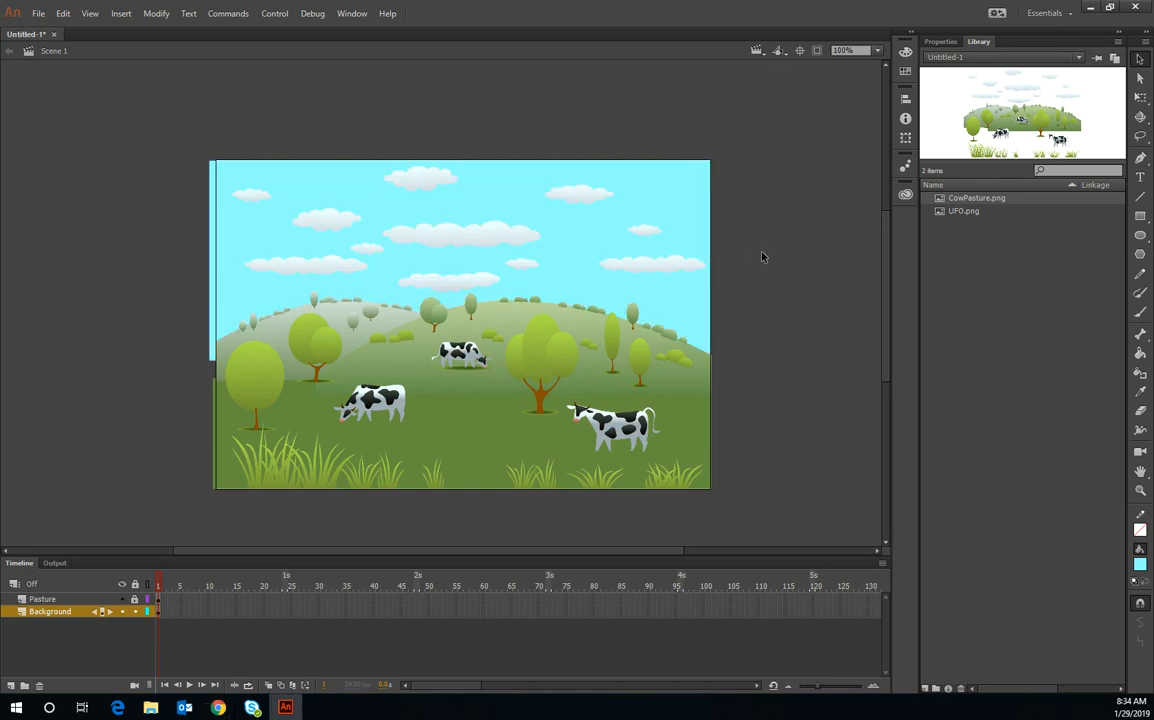
Narrow the sky rectangle with Free Transform and nudge it sideways so its edges line up with the stage sides
key("q")
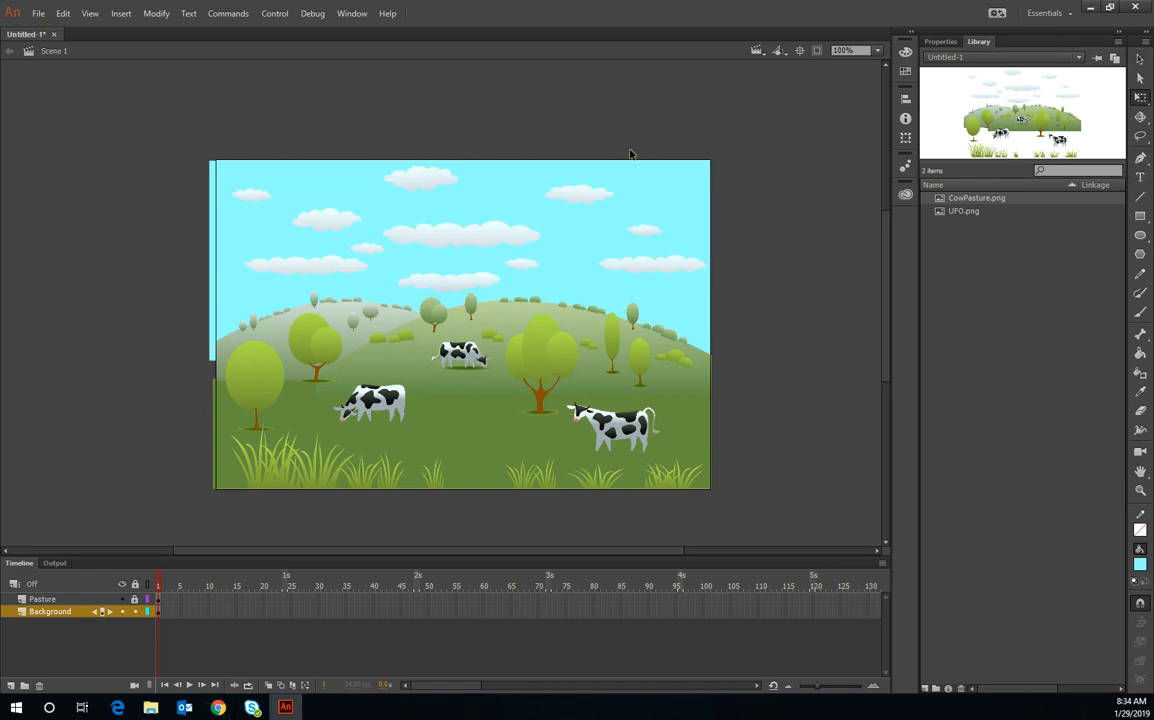
left_click(533, 271)
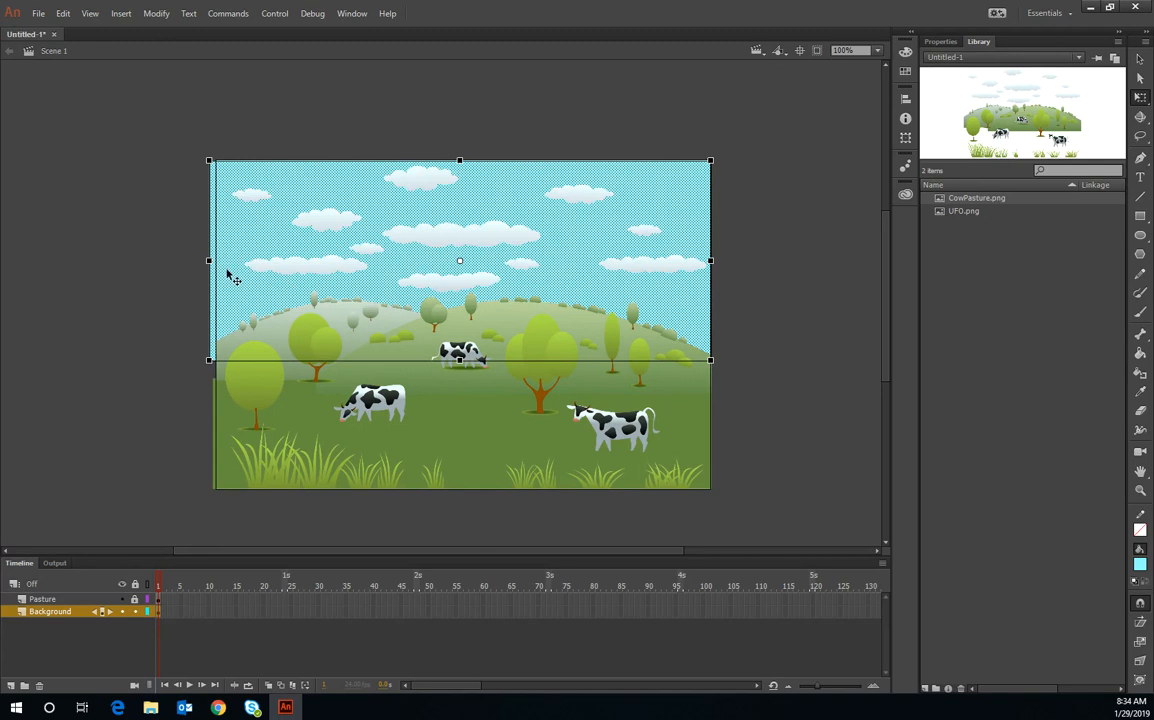
left_click_drag(210, 260, 215, 260)
left_click_drag(704, 261, 706, 261)
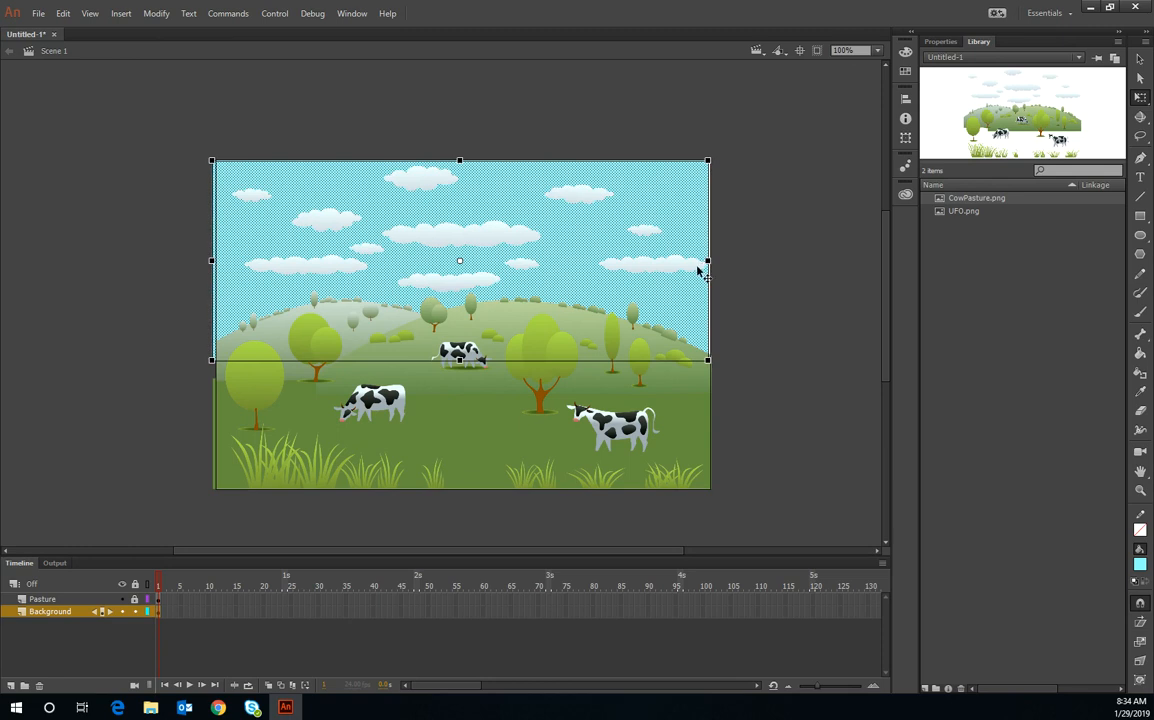
key("Right")
key("Right")
key("Right")
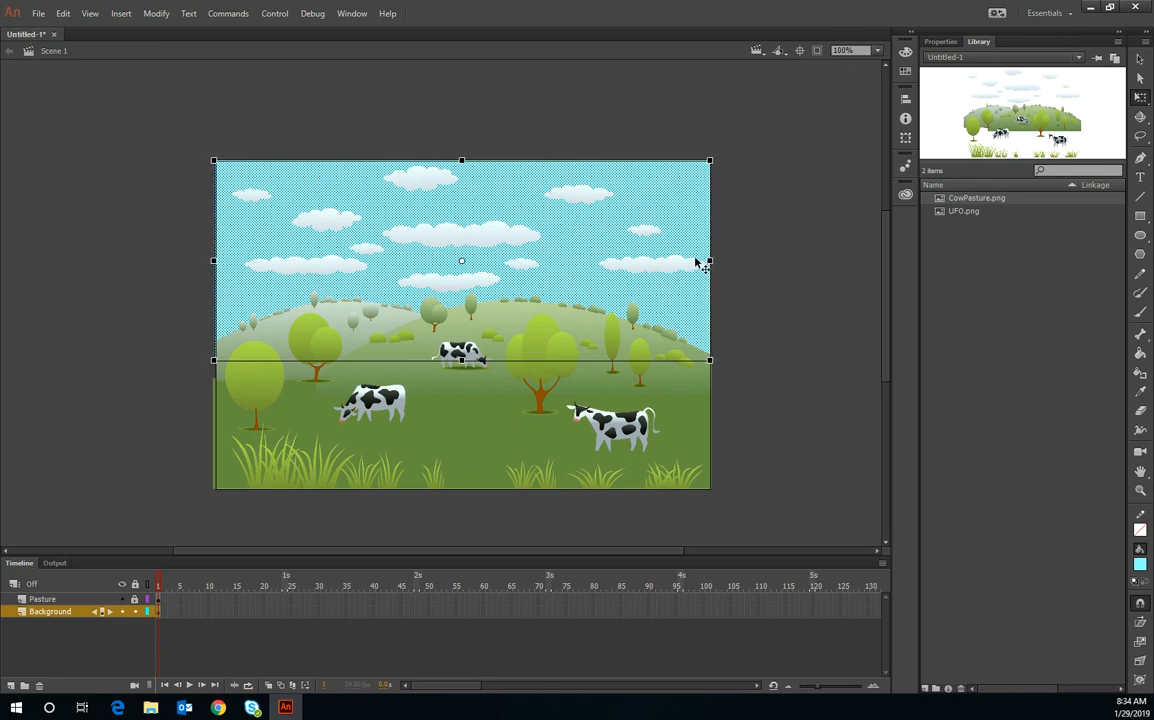
Narrow the green ground rectangle and nudge it sideways to line up with the stage sides
left_click(772, 378)
left_click(422, 473)
left_click_drag(211, 440, 215, 435)
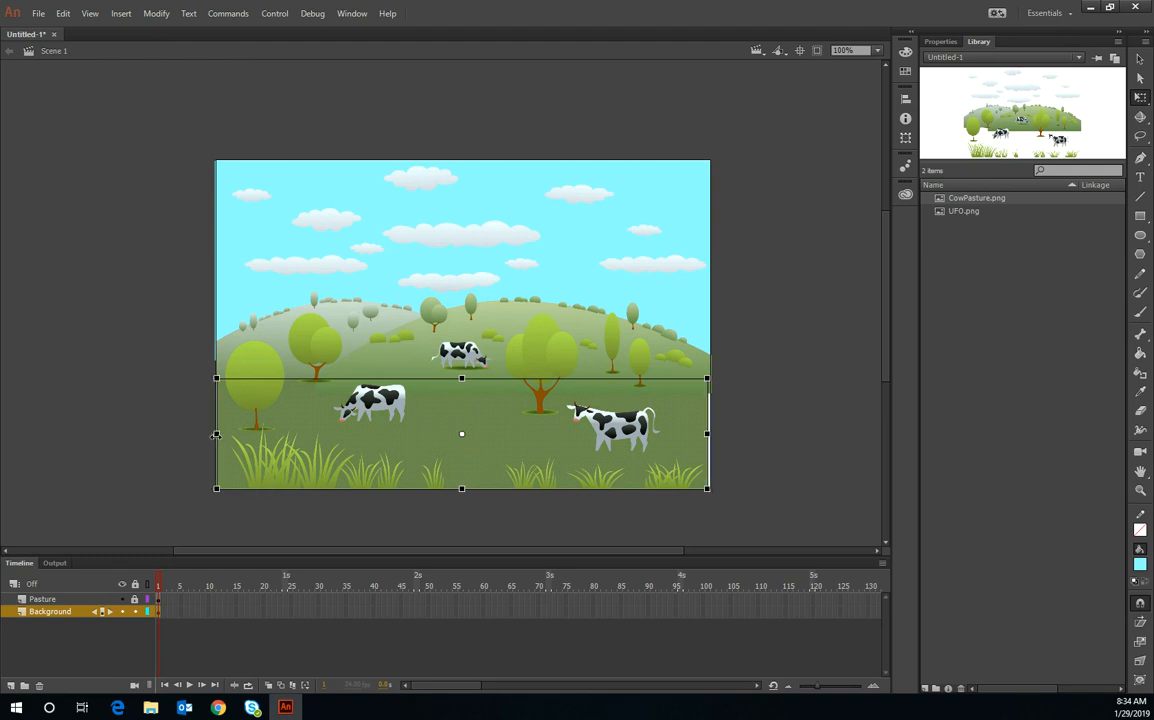
key("Right")
key("Right")
left_click(786, 309)
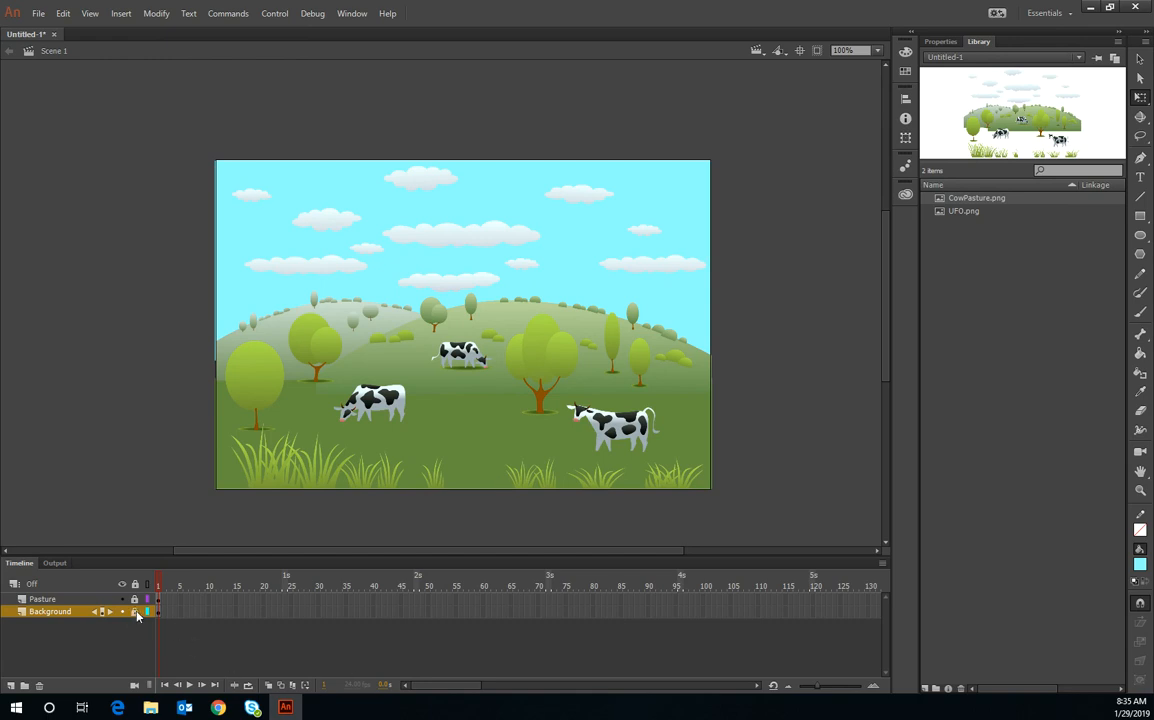
Add a new layer above the Pasture layer and rename it UFO
left_click(42, 599)
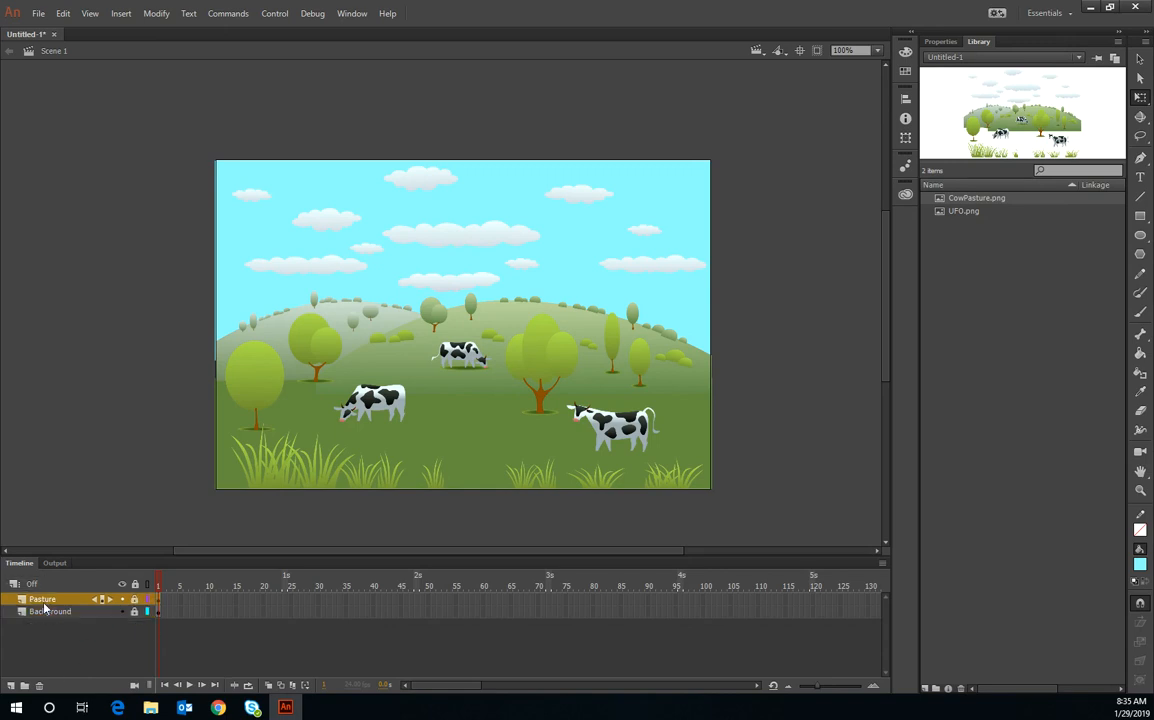
left_click(12, 686)
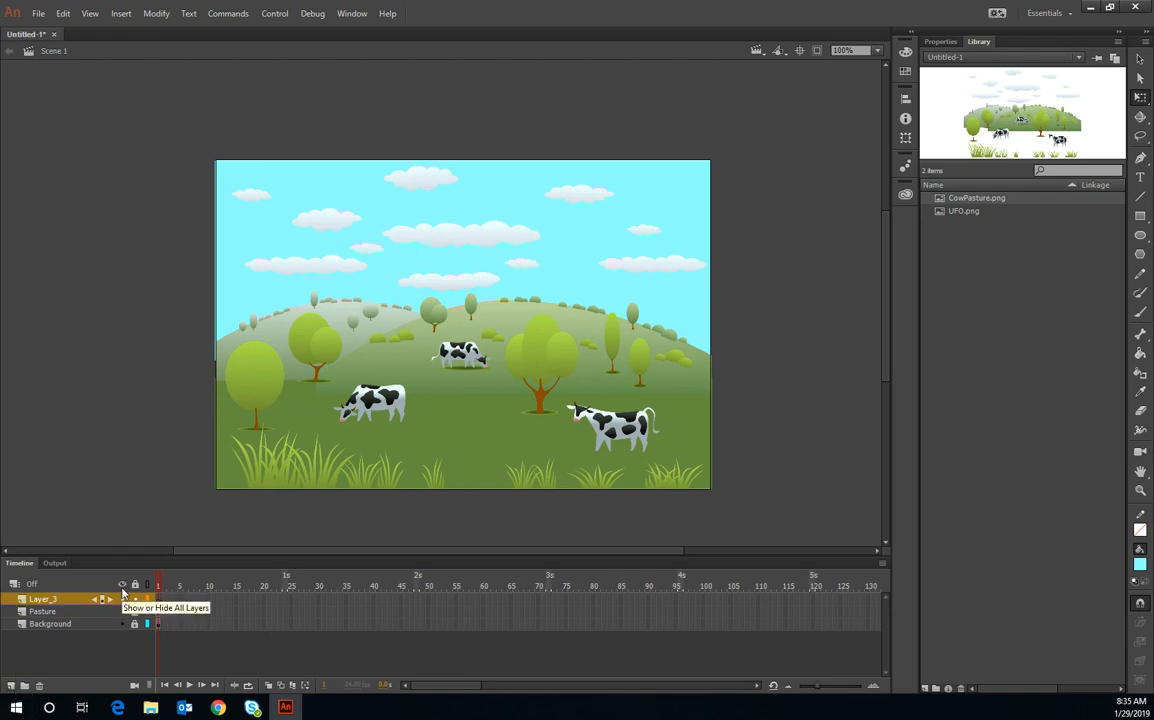
double_click(37, 600)
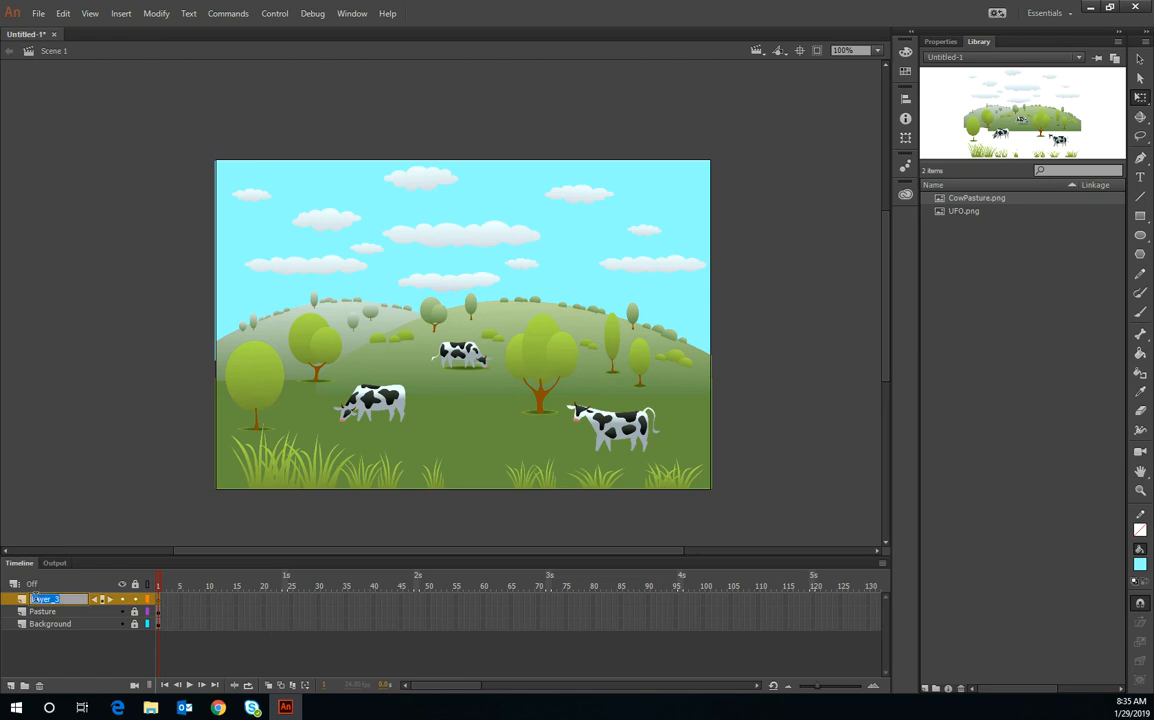
type("UFO")
key("Return")
Place the UFO.png library image on the UFO layer and scale it down to fit within the scene's sky area
left_click(960, 214)
left_click_drag(556, 228, 343, 272)
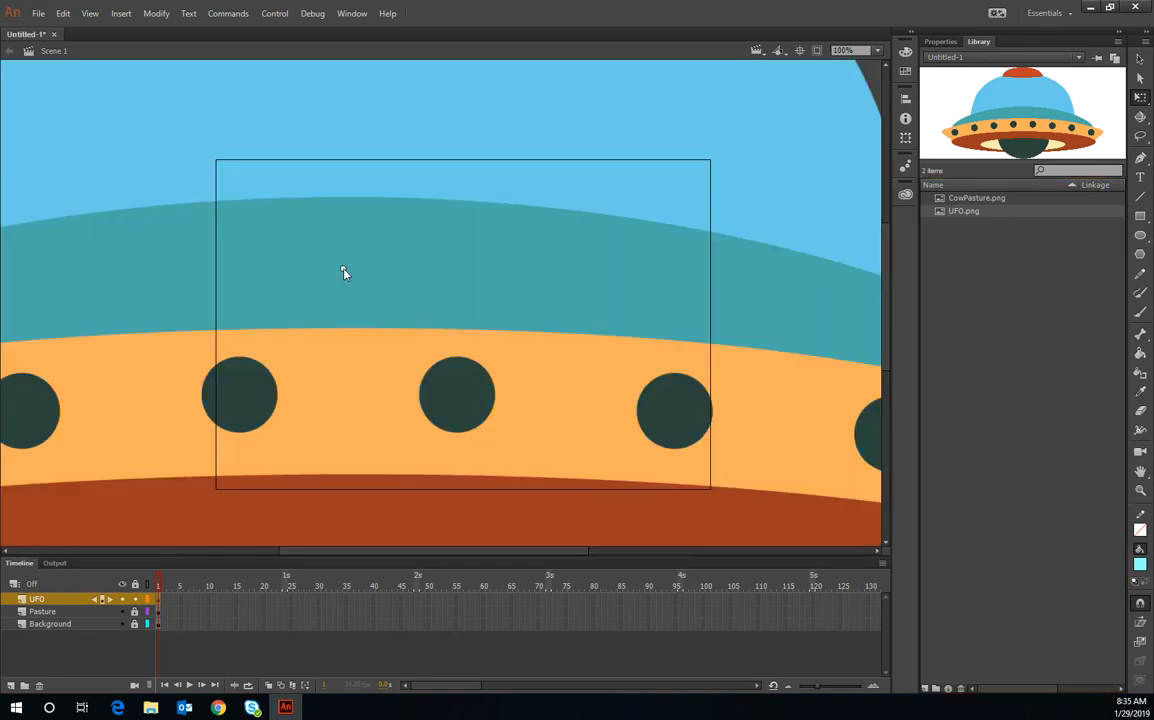
left_click(877, 50)
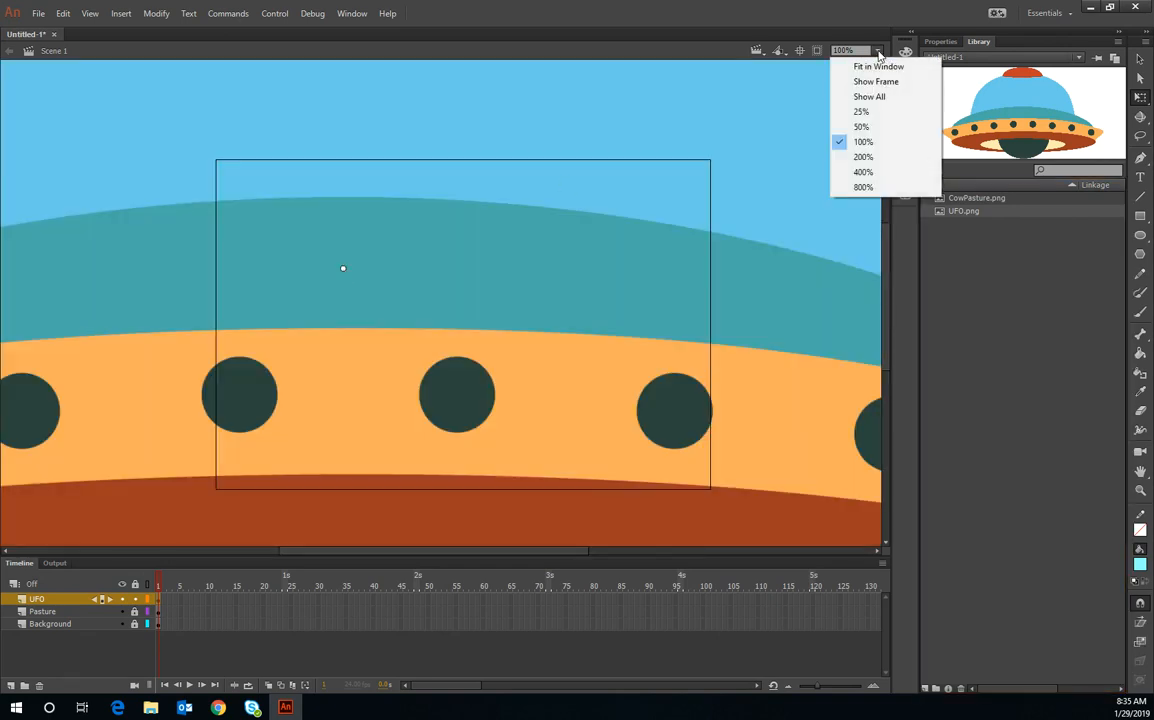
left_click(868, 114)
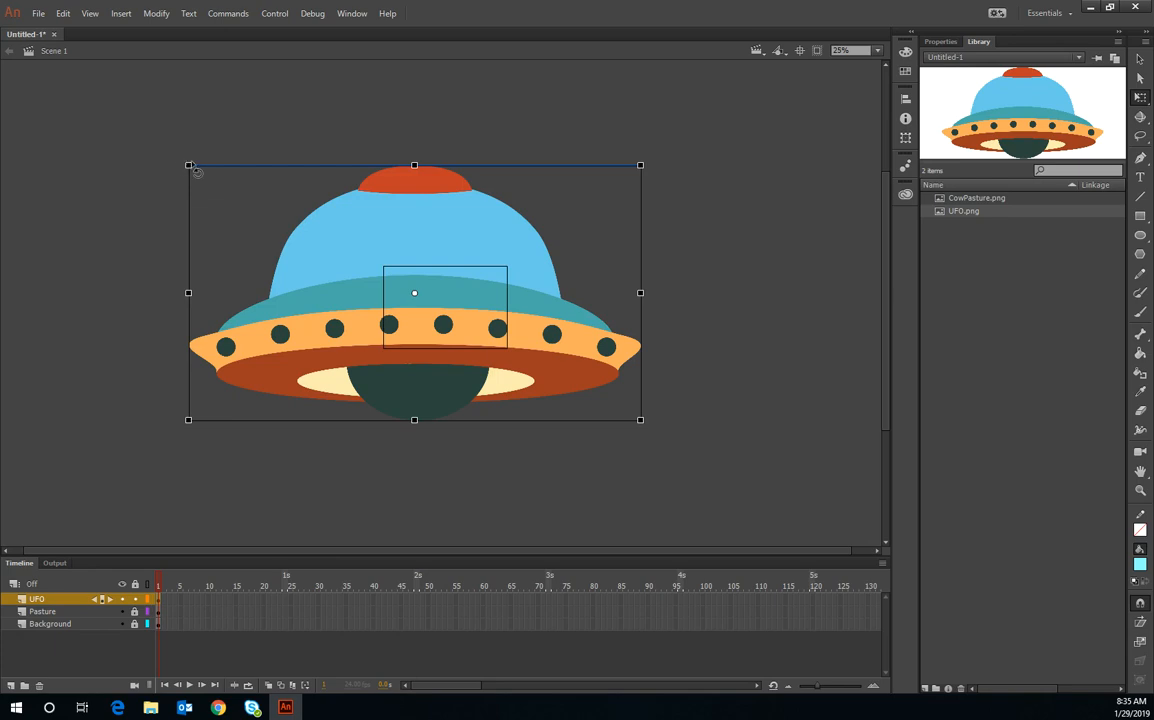
left_click_drag(190, 167, 363, 273)
left_click(879, 51)
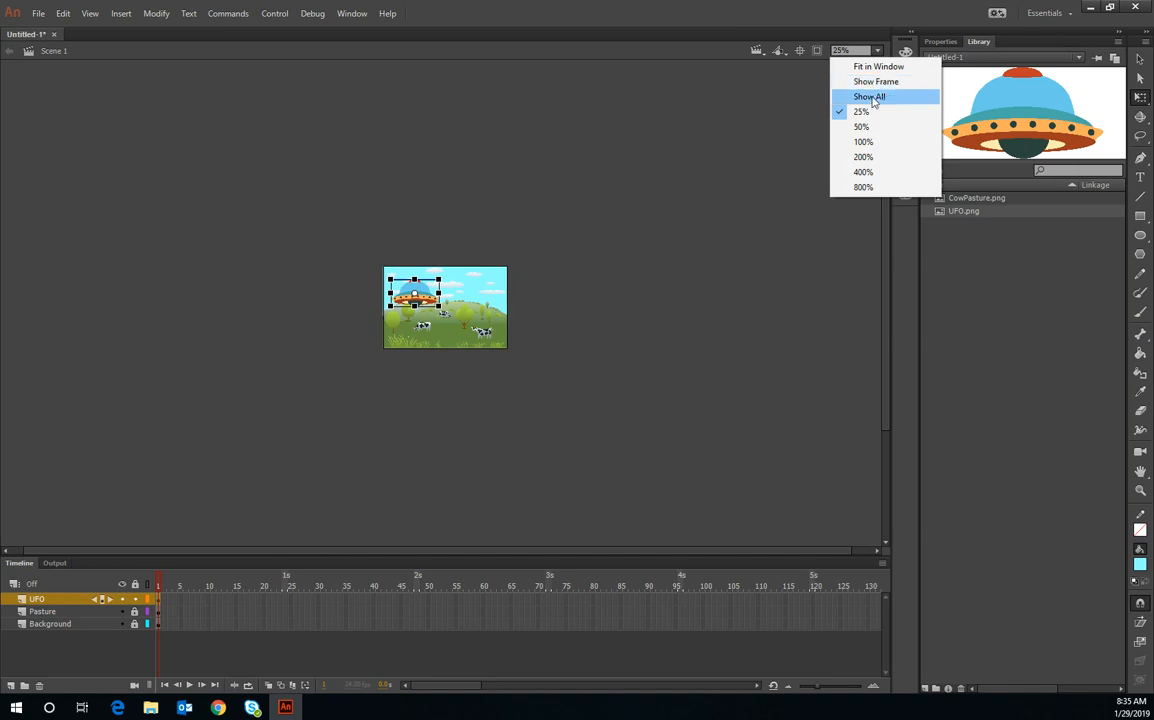
left_click(864, 142)
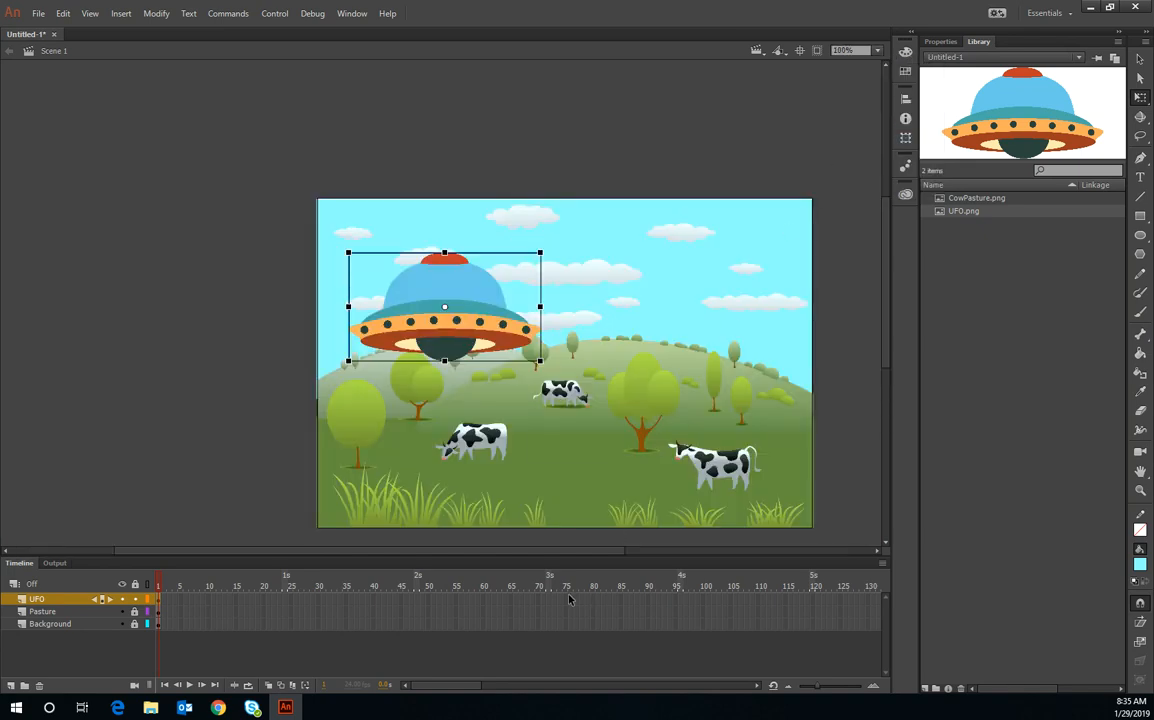
Shrink the UFO to a small ship and move it off the stage, beside the sky's left edge
left_click_drag(577, 552, 668, 549)
scroll(605, 381, "down", 3)
scroll(607, 381, "up", 3)
left_click_drag(886, 288, 883, 317)
left_click_drag(416, 176, 147, 158)
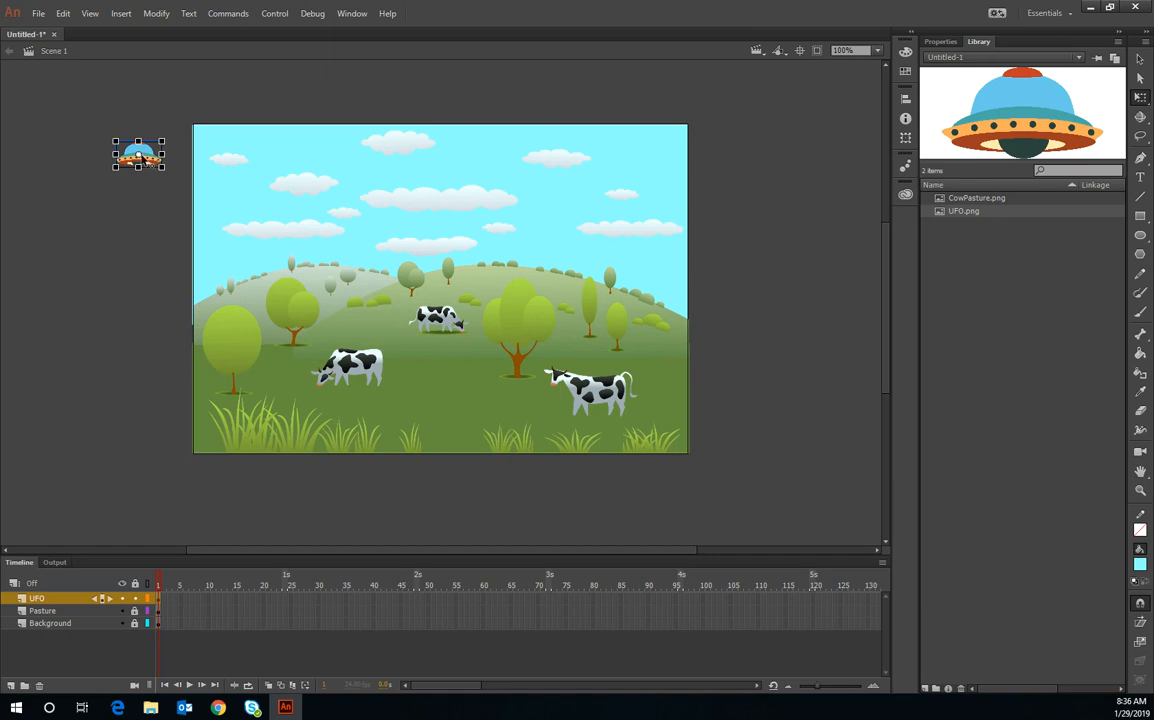
key("Left")
key("Left")
key("Left")
key("Left")
key("Left")
key("Left")
key("Left")
key("Left")
key("Left")
key("Left")
key("Left")
key("Left")
key("Left")
key("Left")
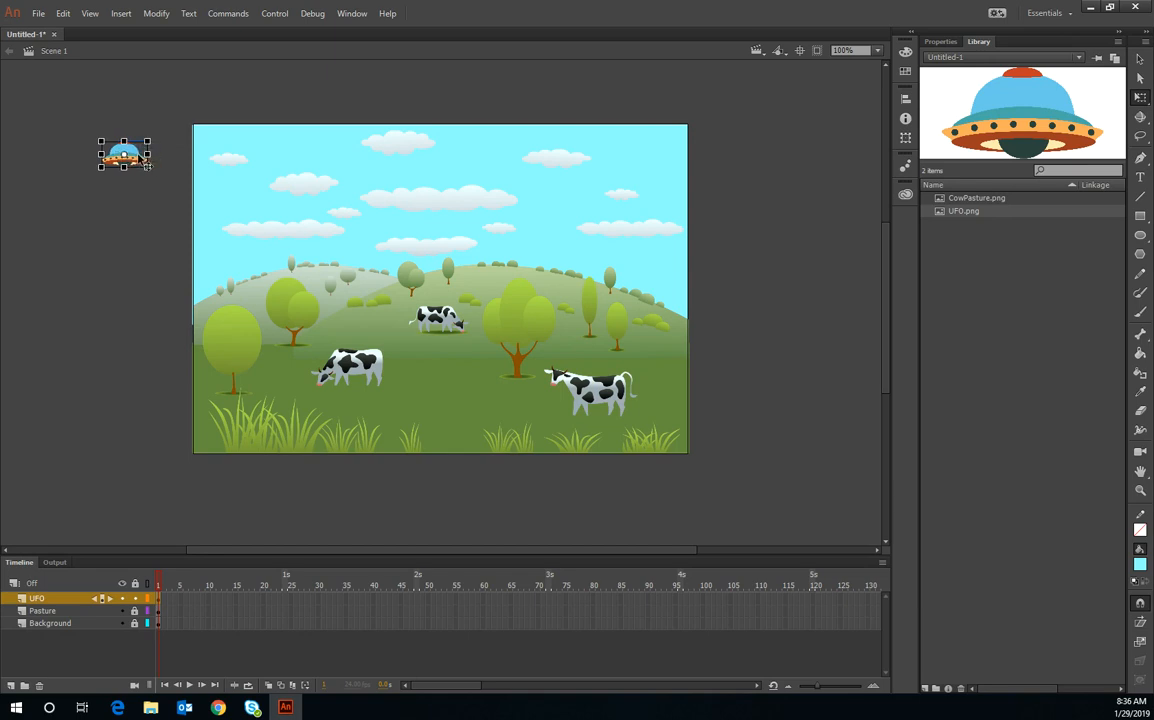
Insert a keyframe at frame 5 of the UFO layer and check the first frames of the scene
left_click(157, 588)
right_click(182, 601)
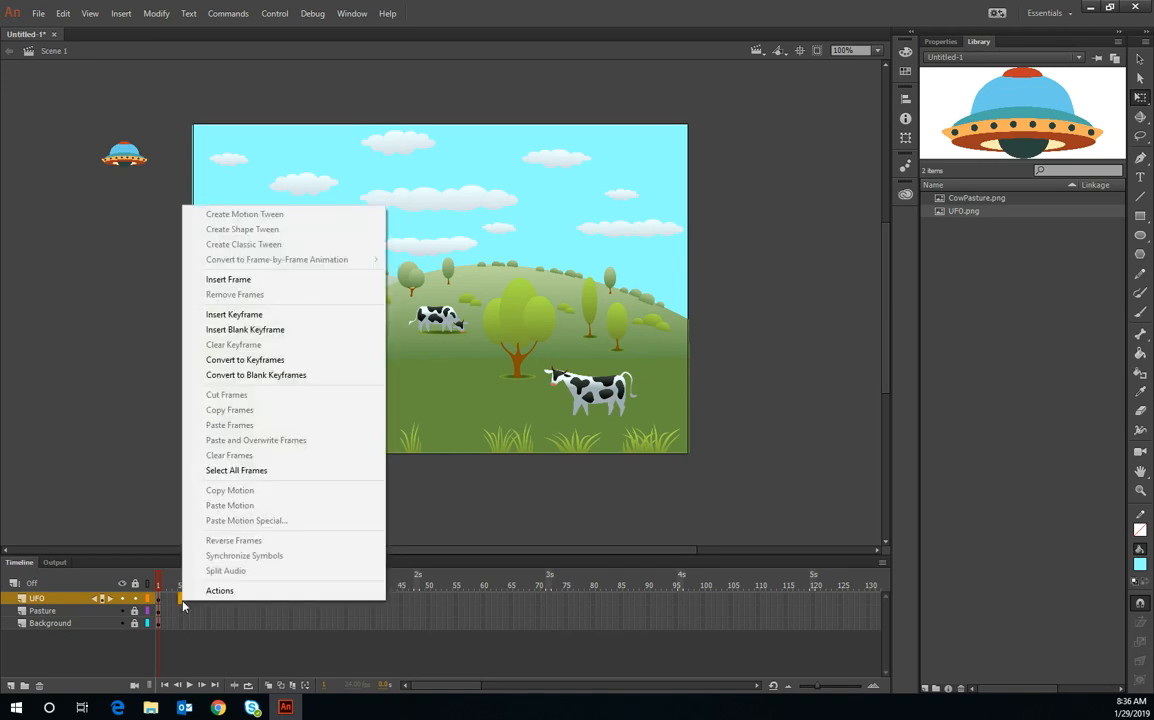
left_click(284, 315)
left_click(156, 595)
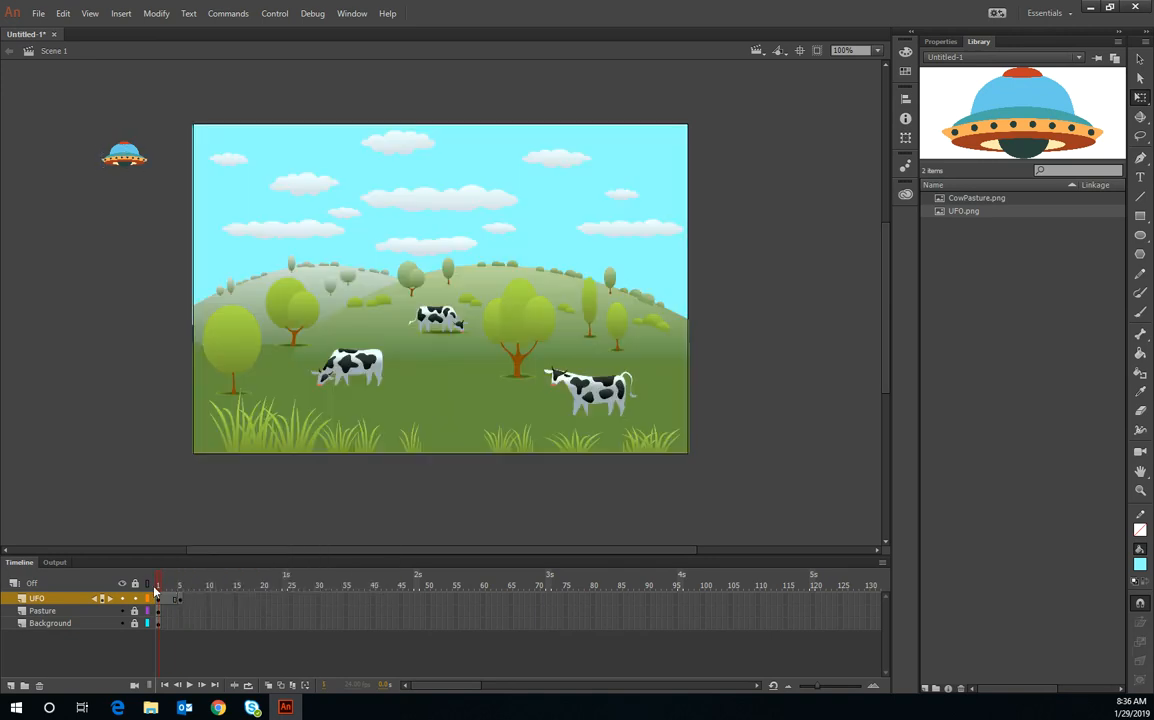
left_click(167, 592)
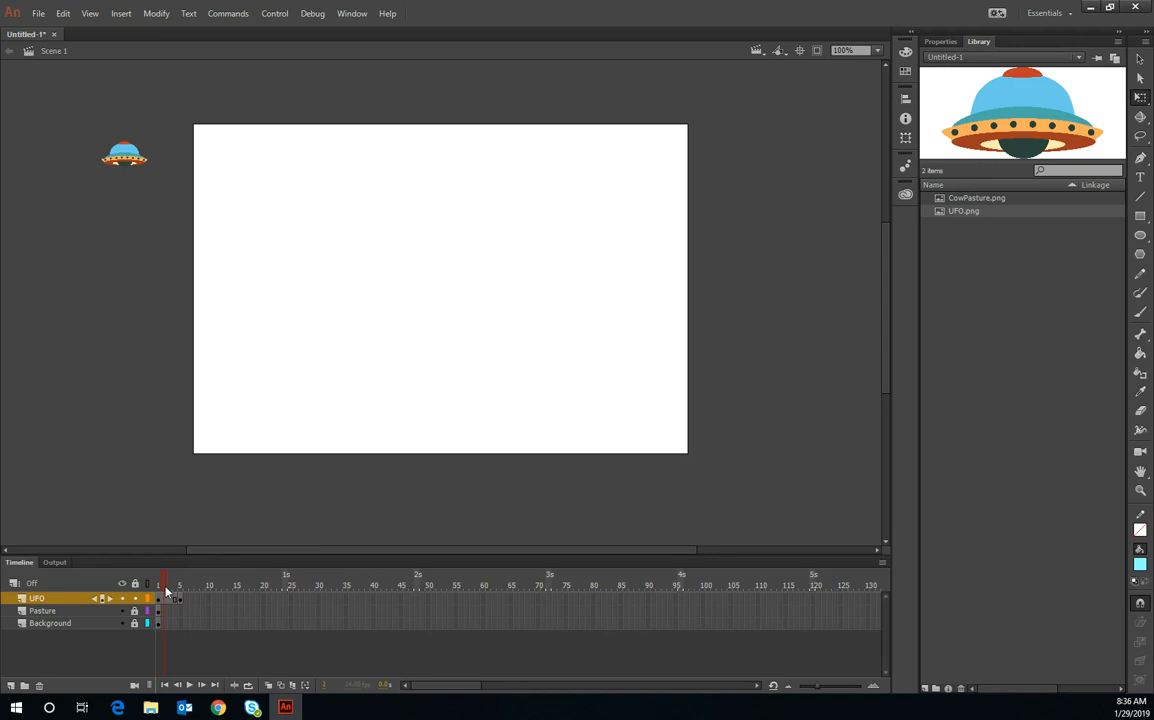
left_click(157, 592)
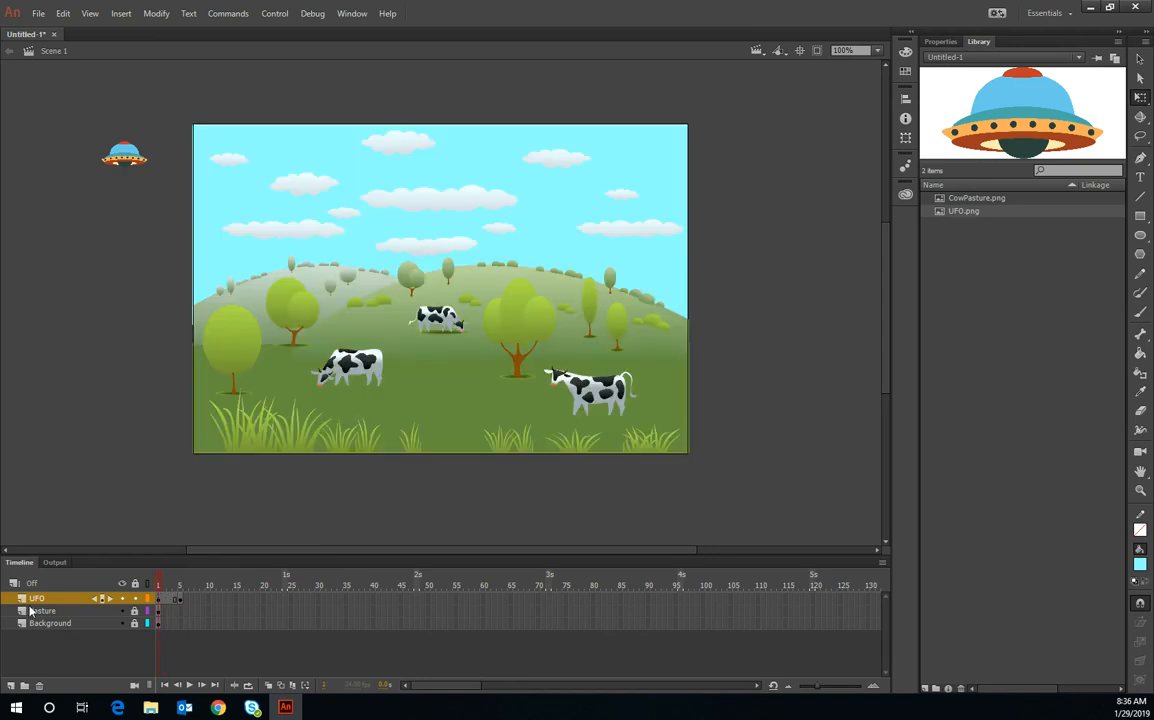
Insert keyframes at frame 131 of the Pasture and Background layers so both extend along the timeline
left_click(148, 611)
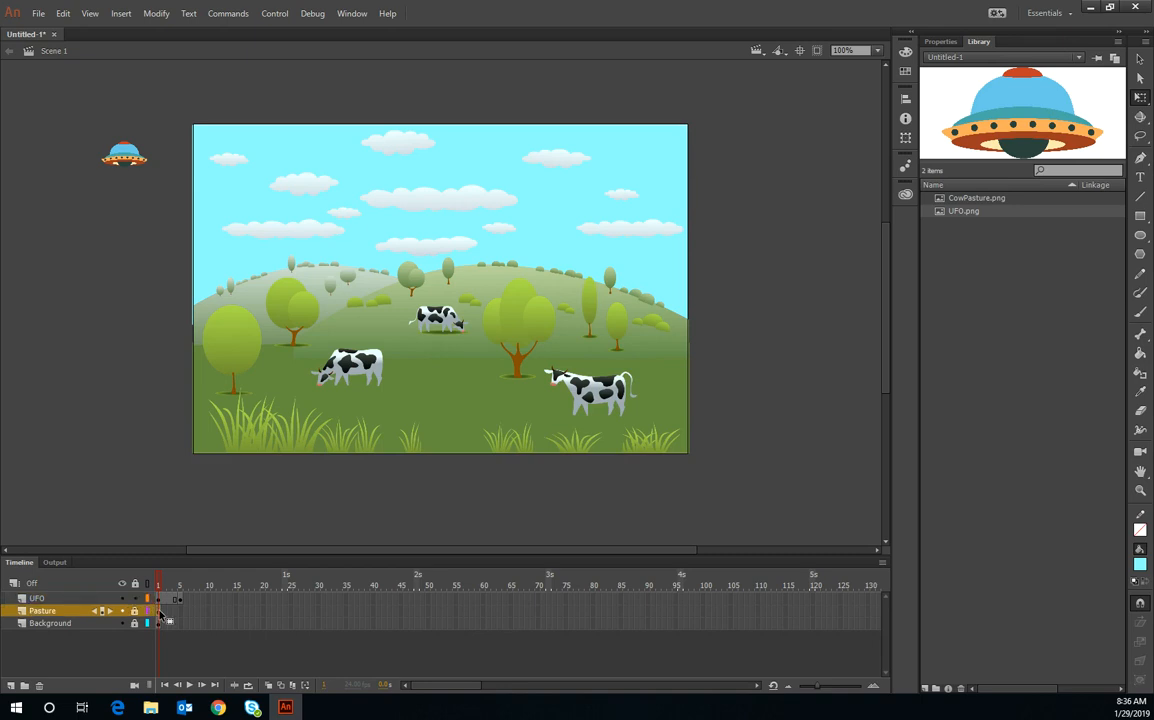
right_click(873, 615)
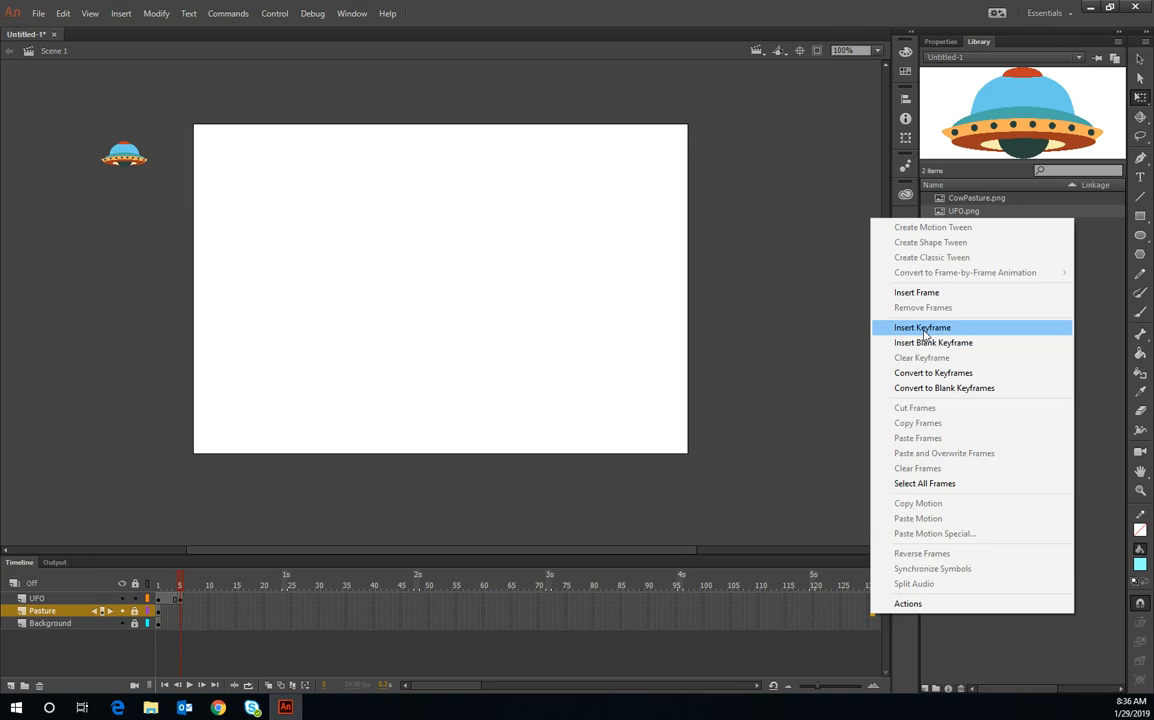
left_click(925, 328)
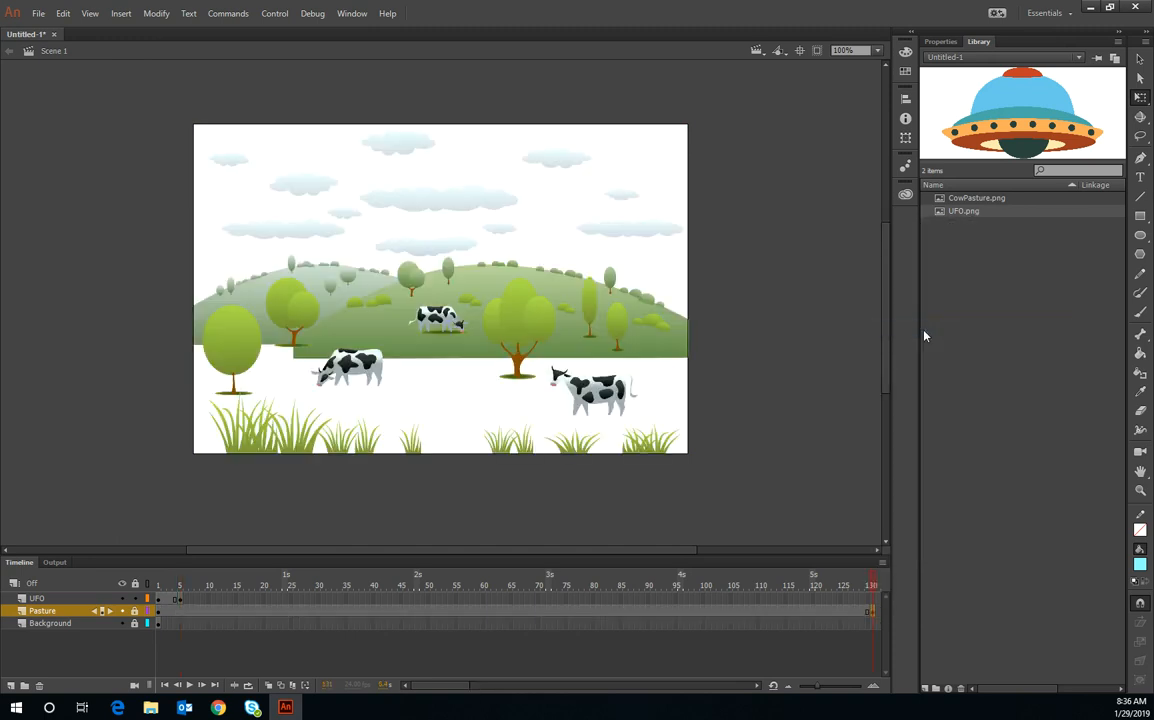
left_click(872, 623)
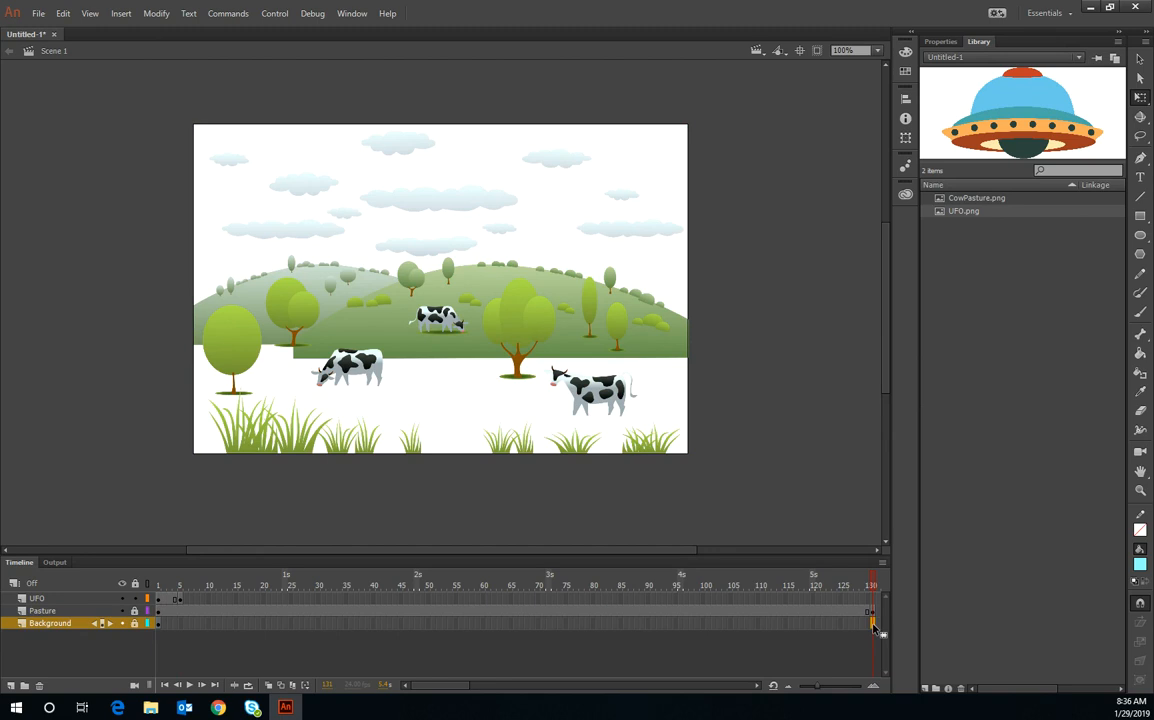
right_click(872, 623)
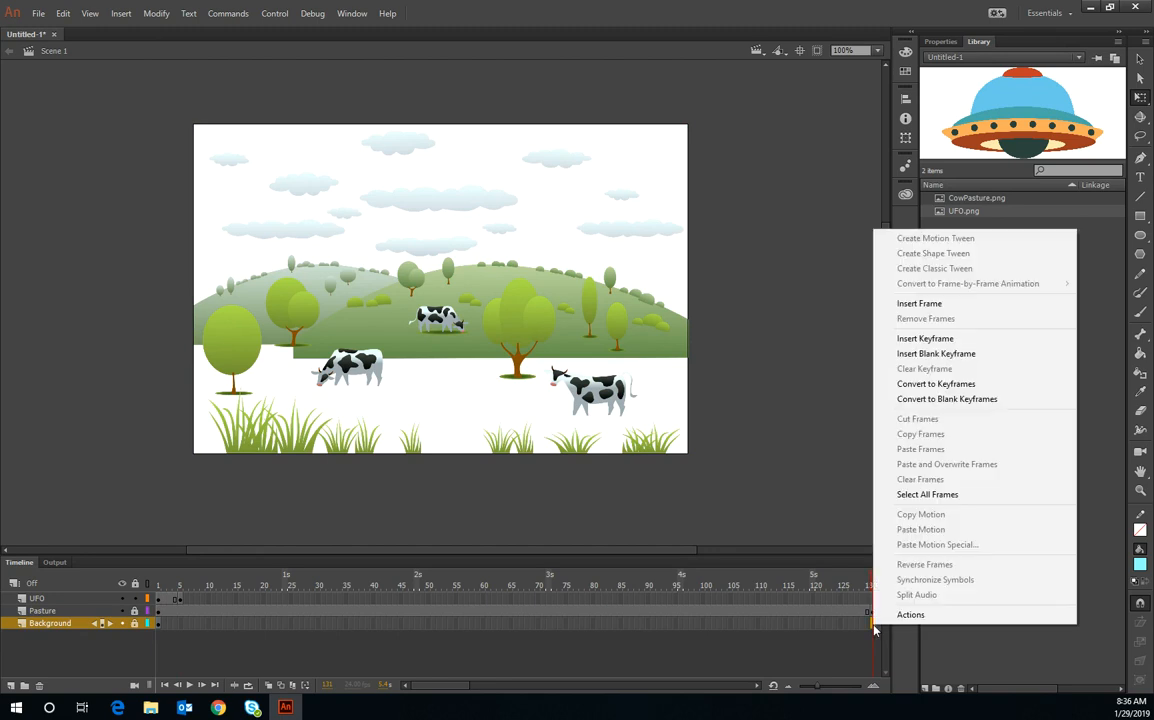
left_click(924, 340)
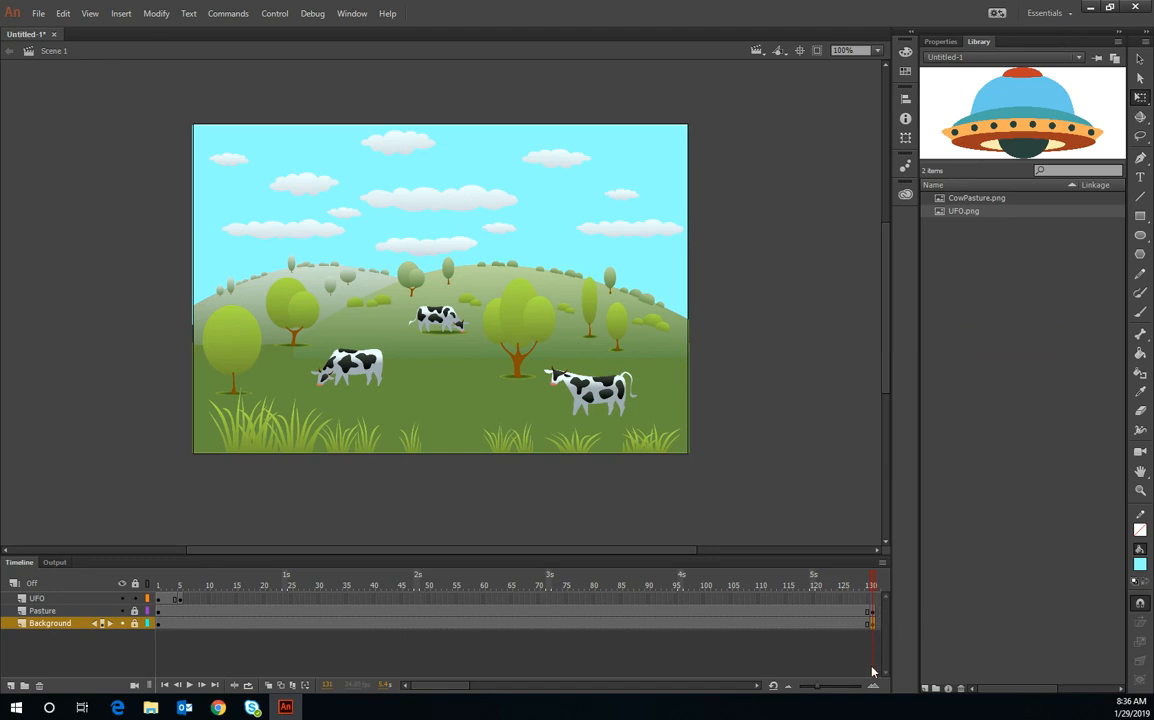
Remove the UFO layer's frames after frame 1, including its keyframe at frame 5
mouse_move(157, 587)
left_mouse_down()
mouse_move(210, 588)
mouse_move(157, 588)
left_mouse_up()
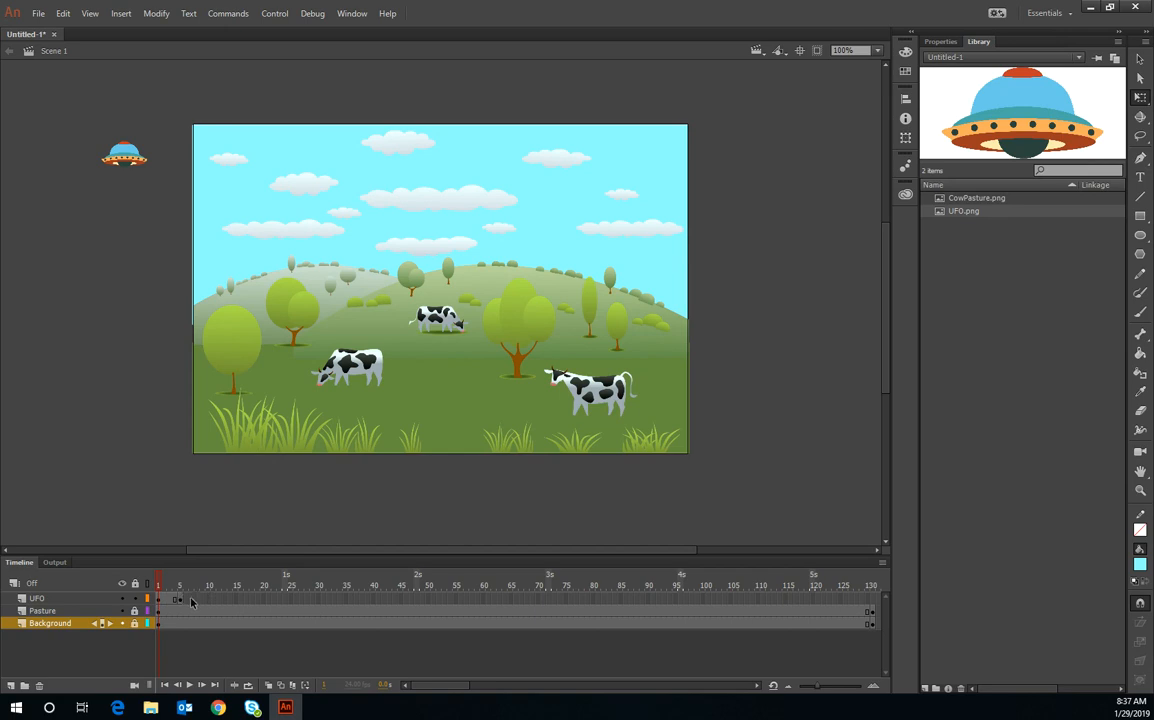
left_click_drag(192, 600, 167, 600)
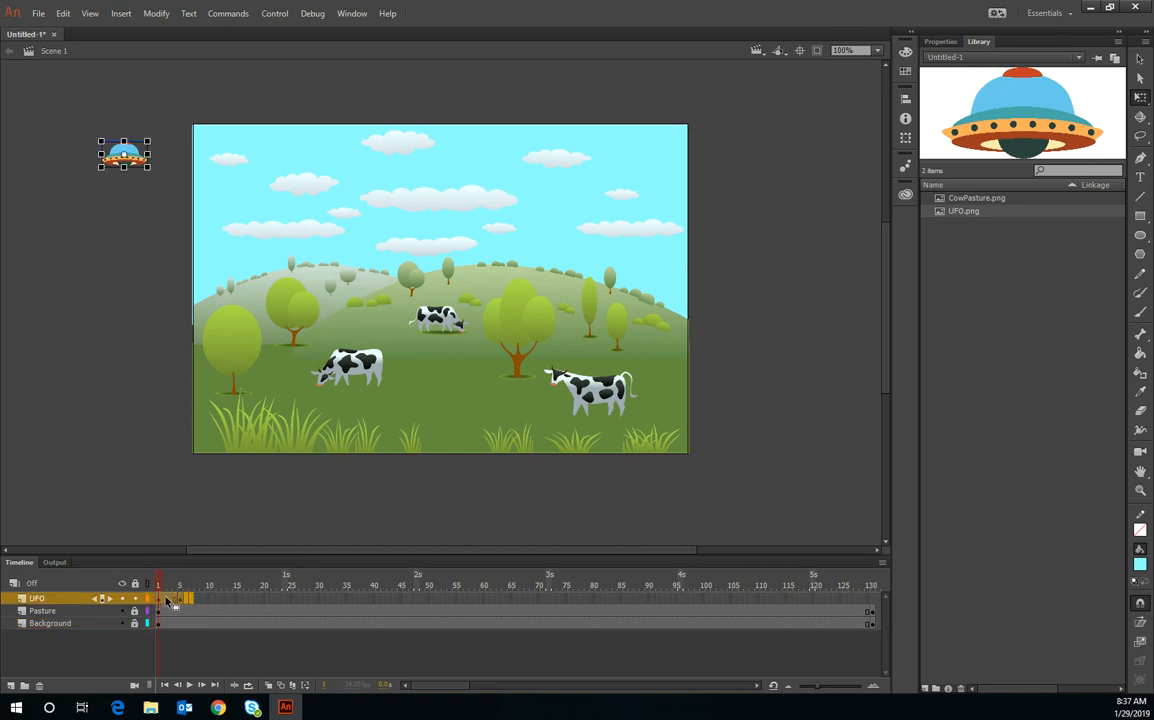
right_click(169, 601)
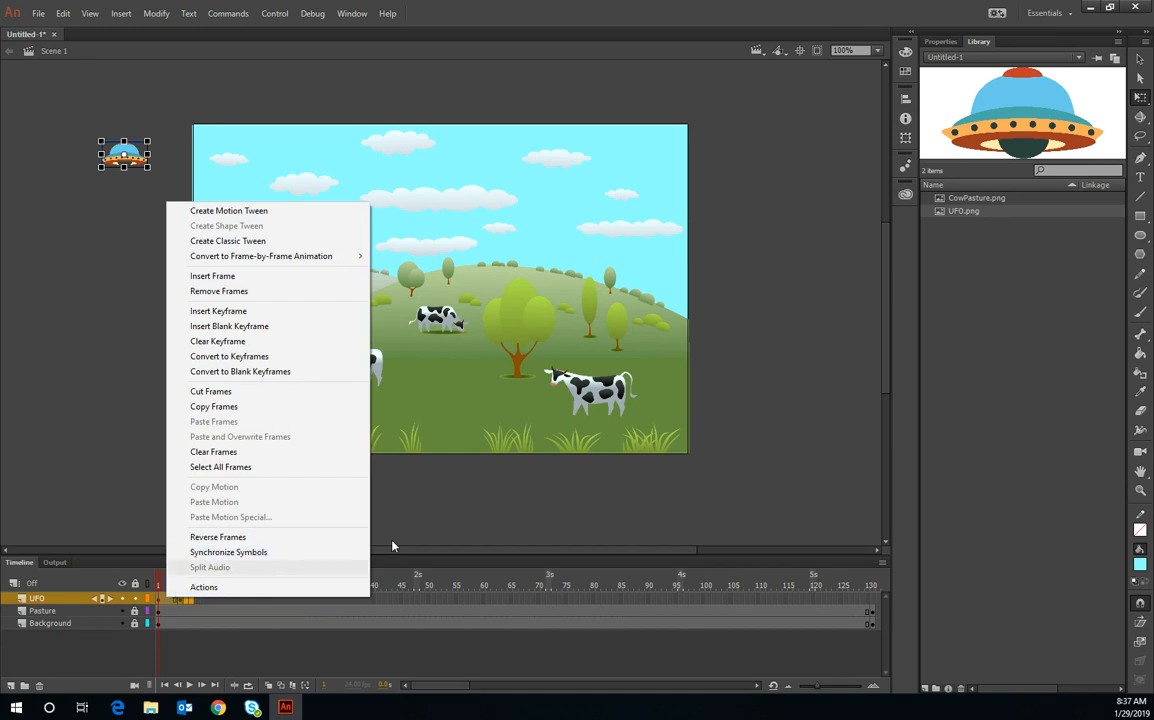
left_click(97, 179)
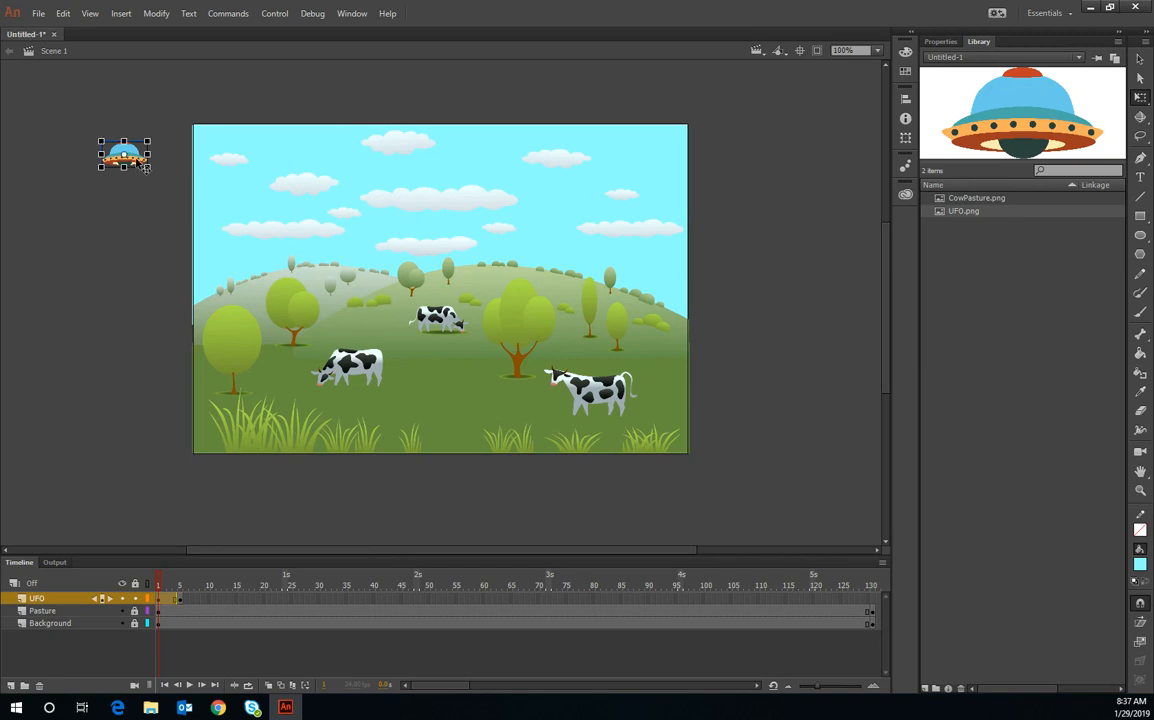
left_click(169, 601)
right_click(166, 600)
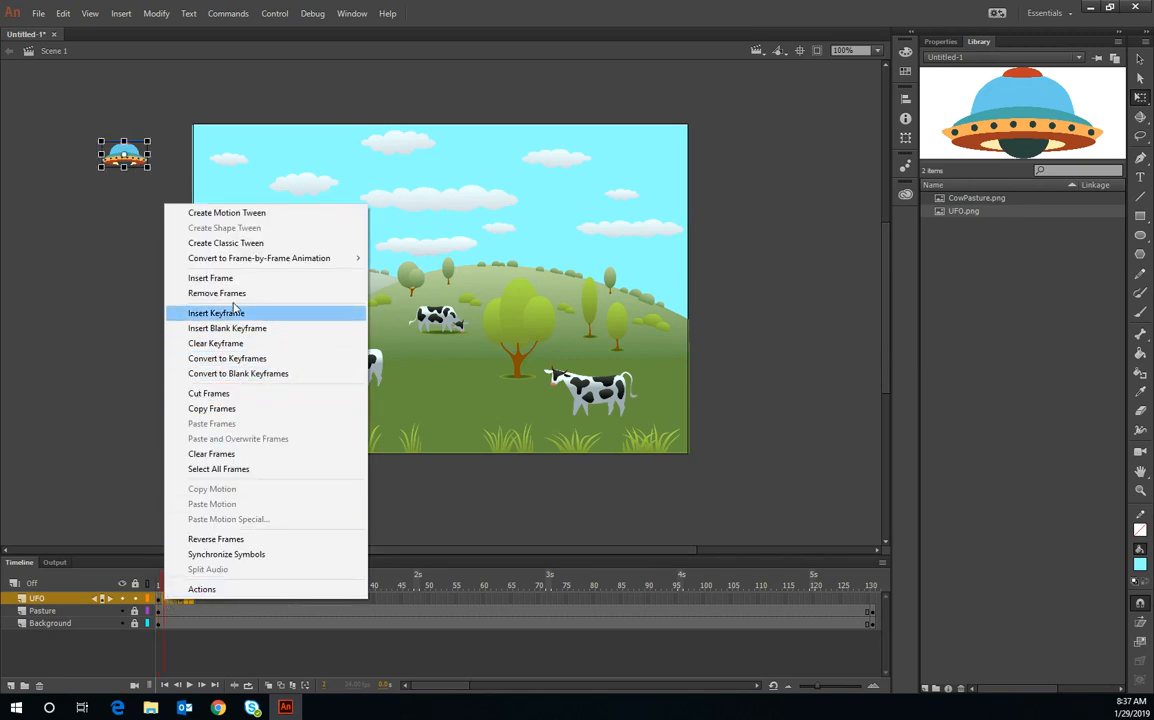
left_click(236, 294)
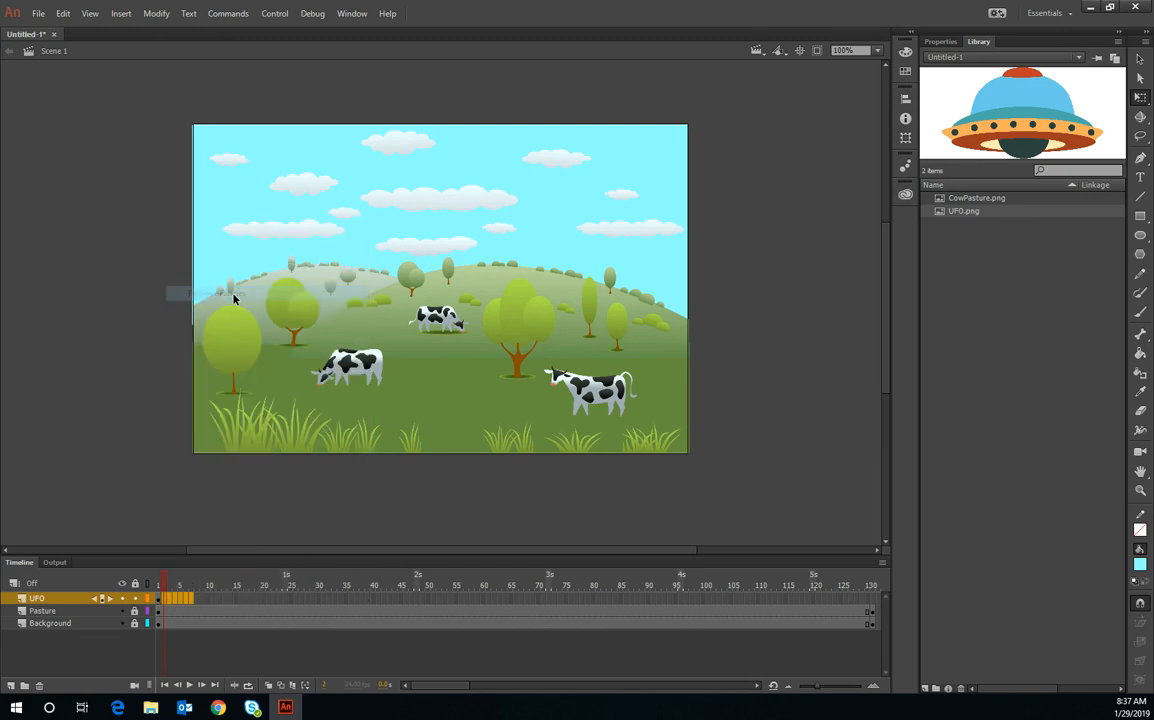
Convert the UFO image at frame 1 to a Movie Clip symbol named Ship
left_click(160, 601)
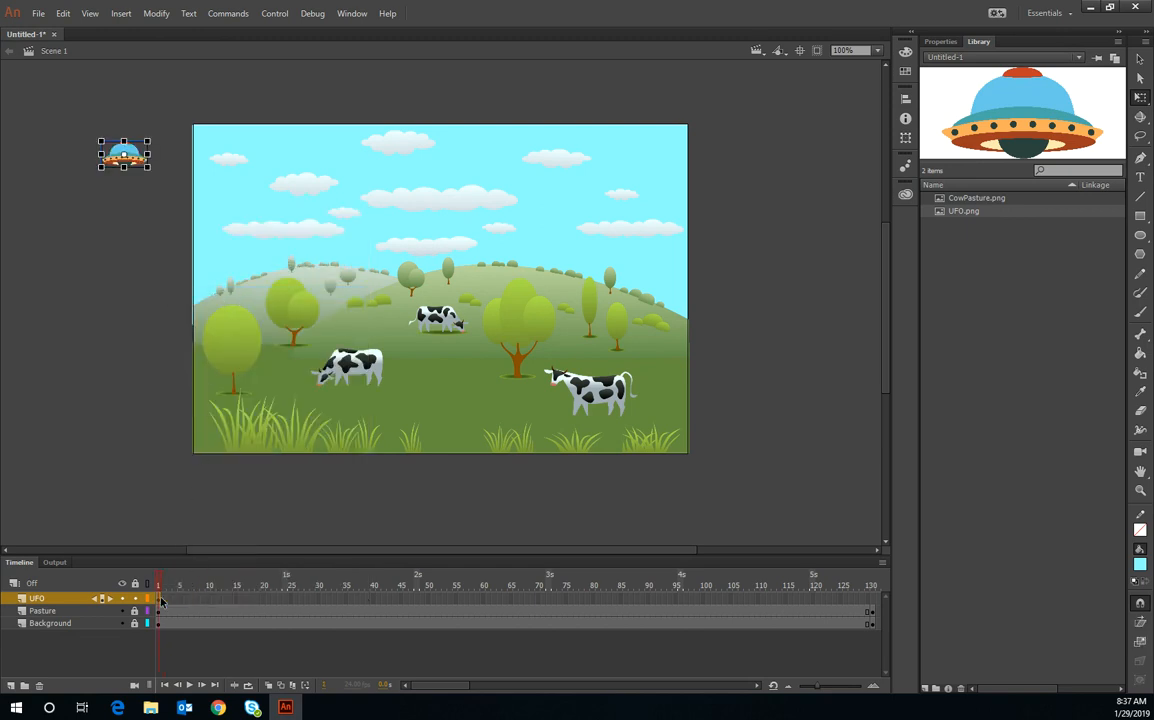
right_click(137, 160)
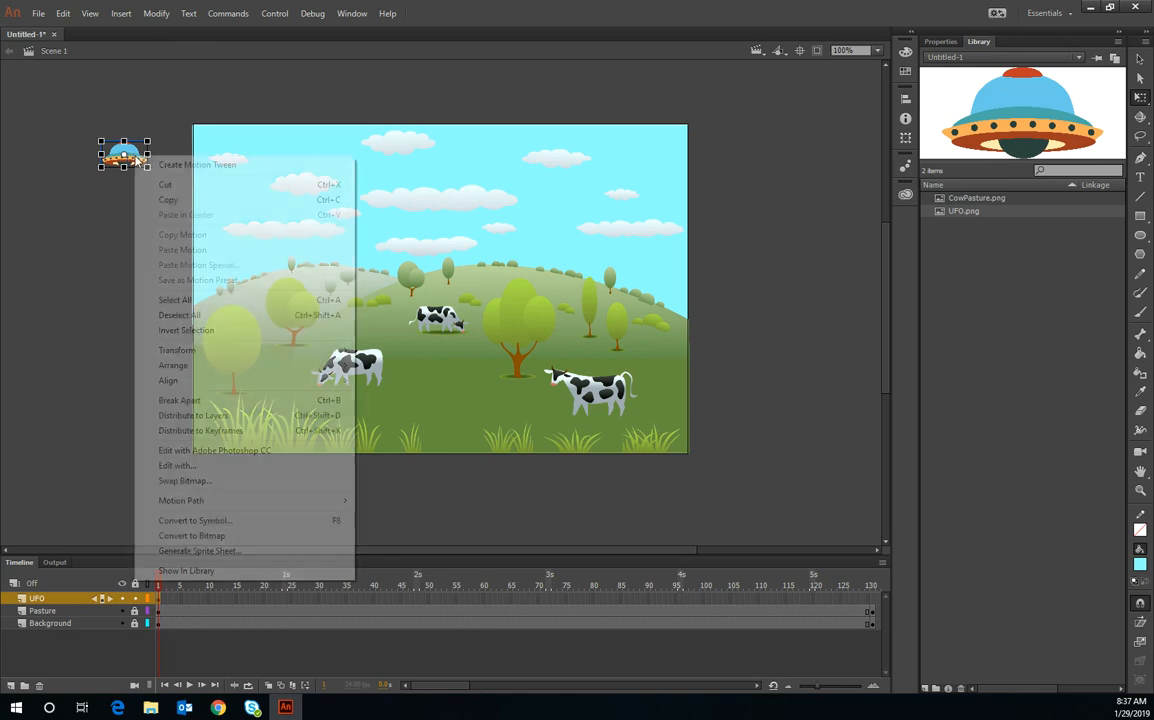
left_click(220, 521)
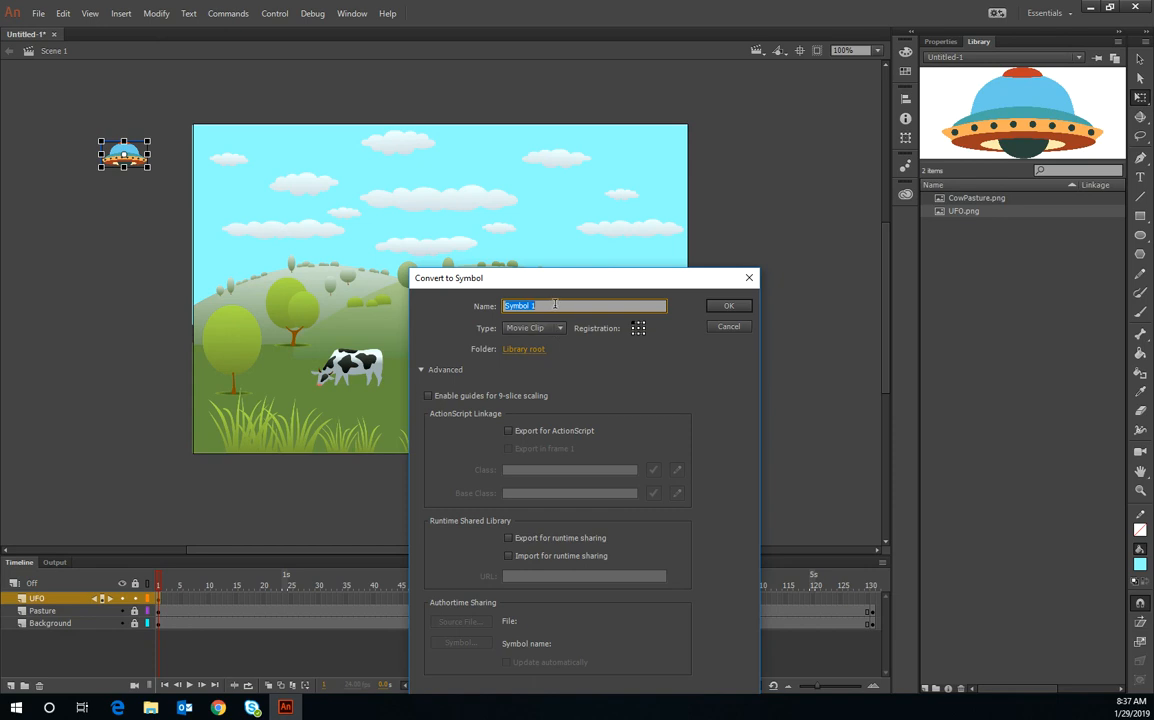
type("Ship")
left_click(729, 308)
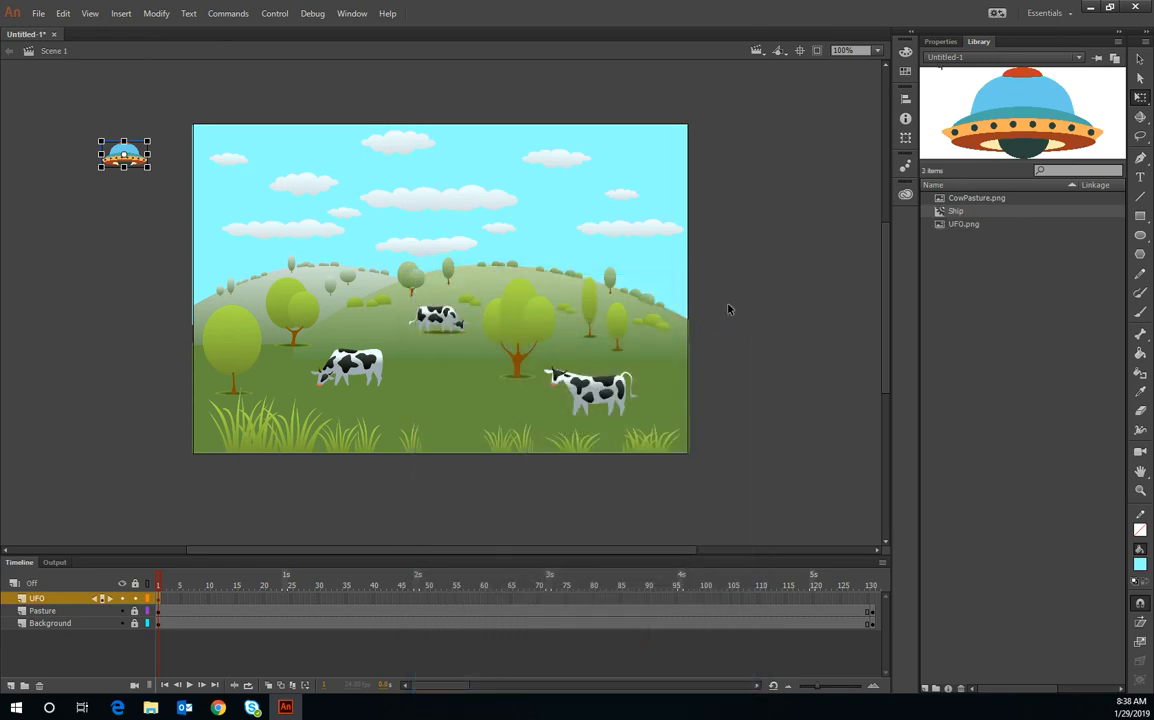
Insert a keyframe for the Ship symbol at frame 5 of the UFO layer
left_click(182, 598)
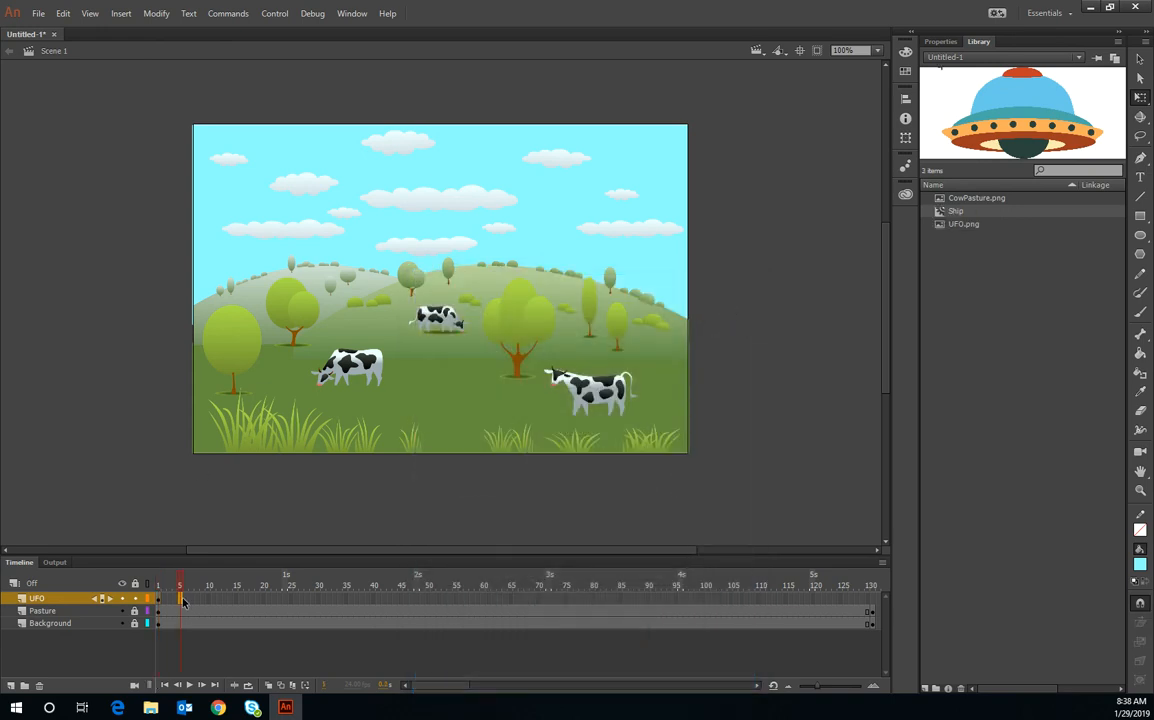
right_click(182, 598)
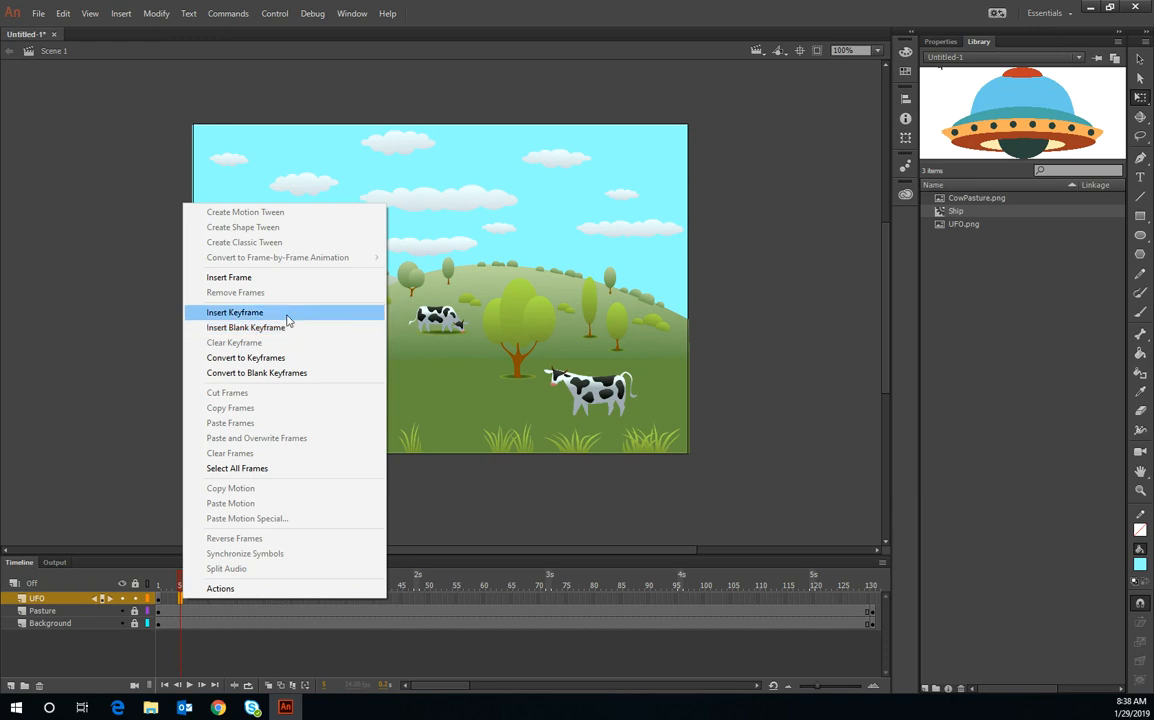
left_click(286, 314)
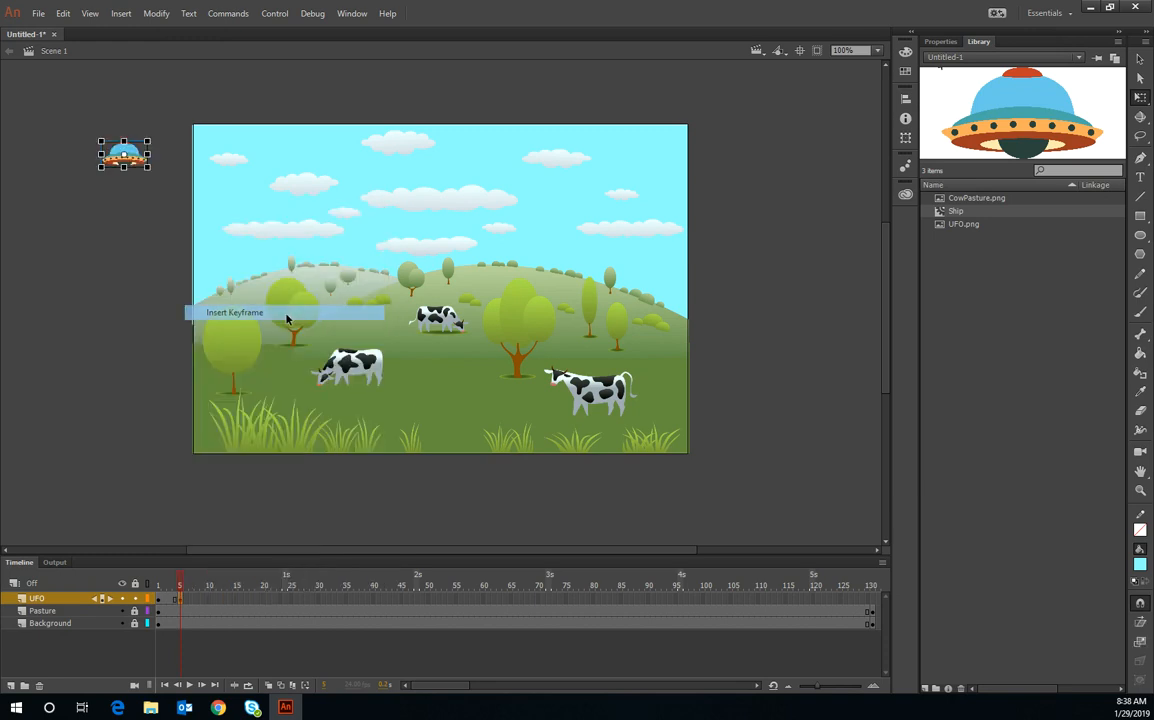
Create a motion tween on the UFO layer for the Ship across frames 1 to 5
left_click(160, 599)
left_click(160, 601)
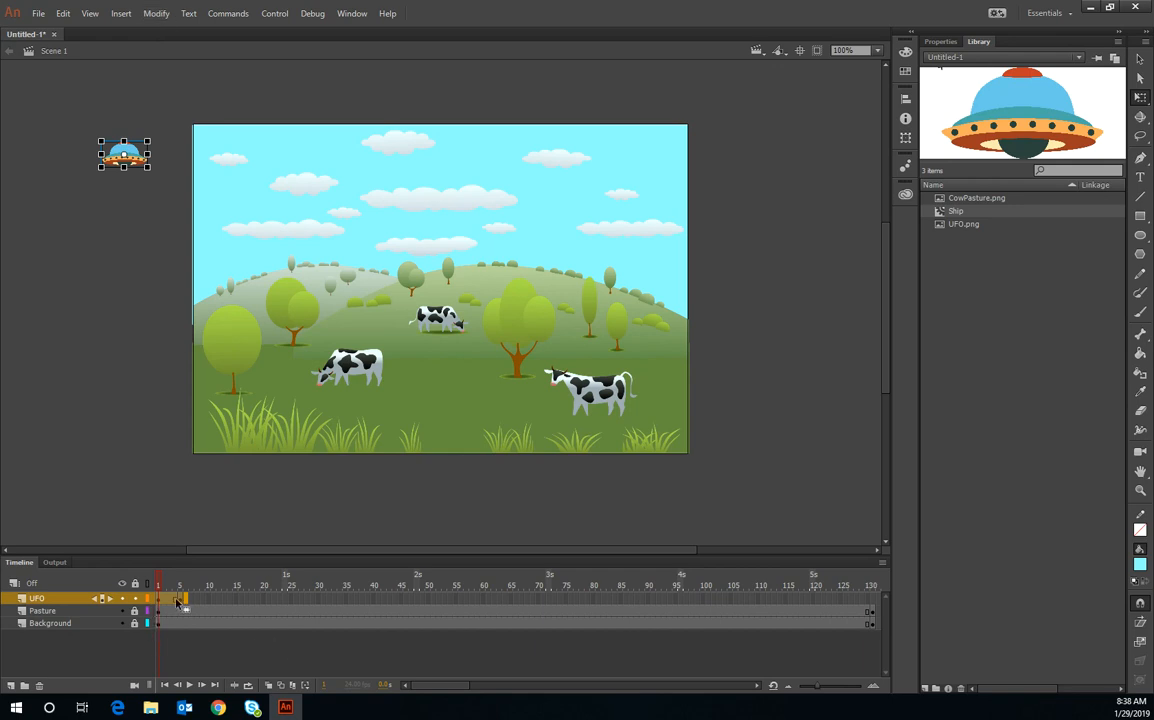
left_click_drag(194, 600, 160, 603)
right_click(160, 601)
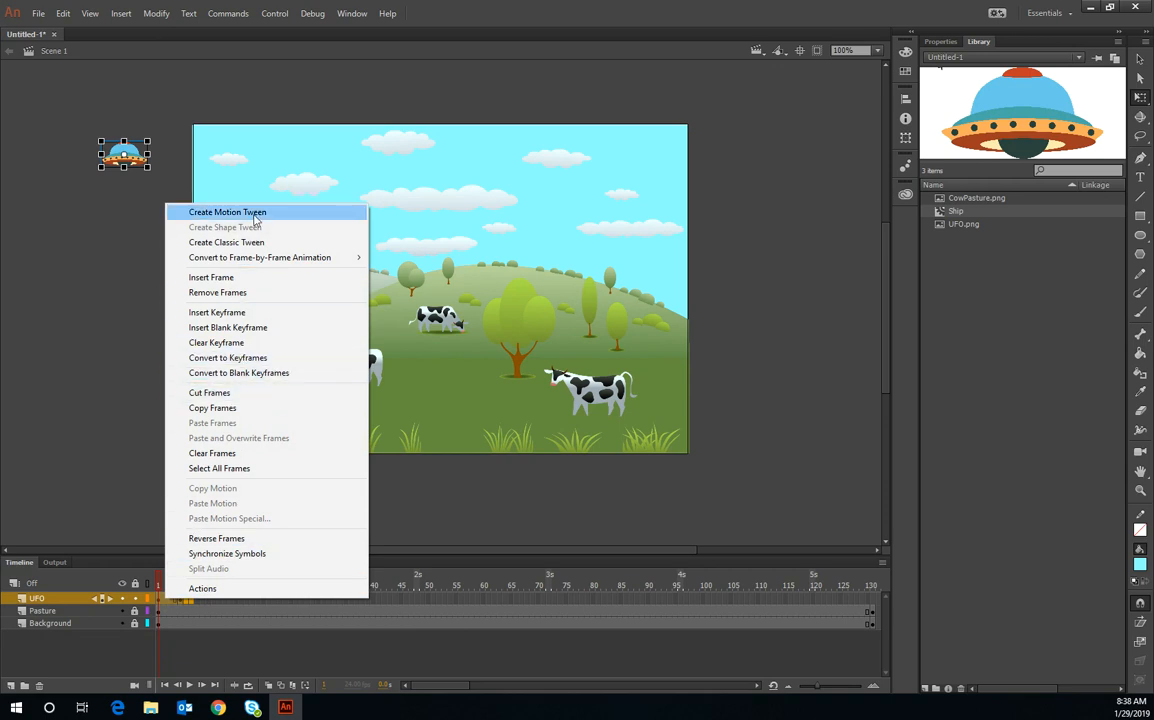
left_click(256, 213)
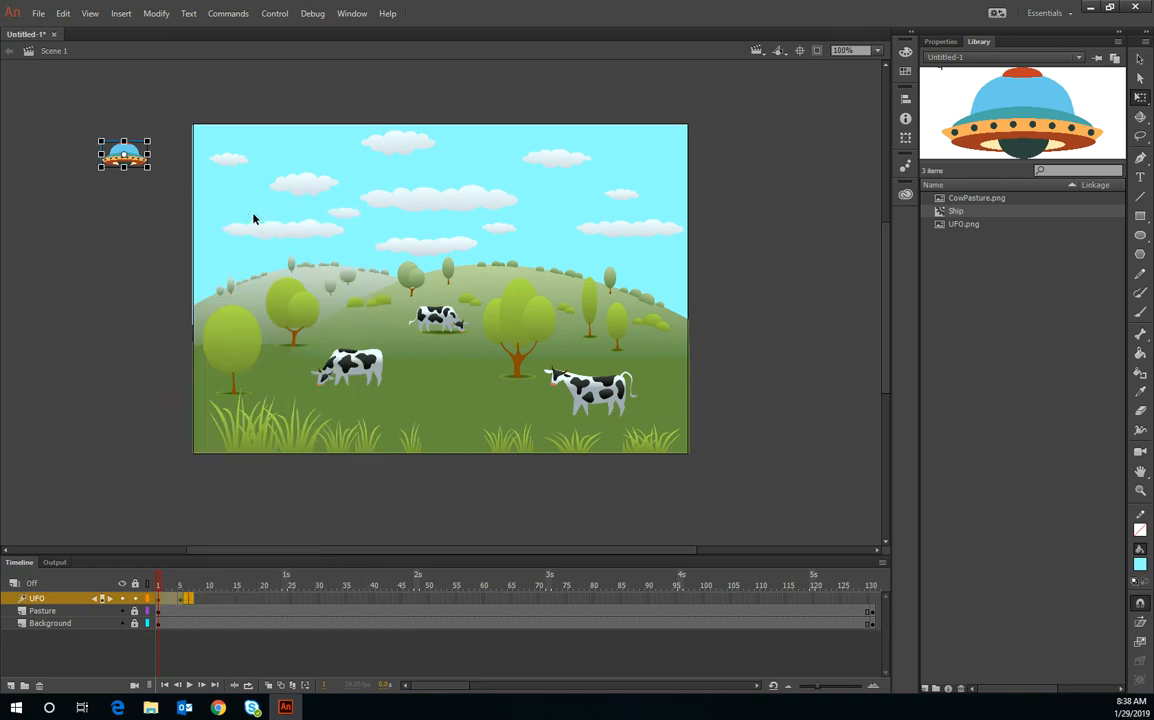
Move the Ship at frame 5 from outside the stage into the upper-left sky and return to frame 1
left_click(213, 599)
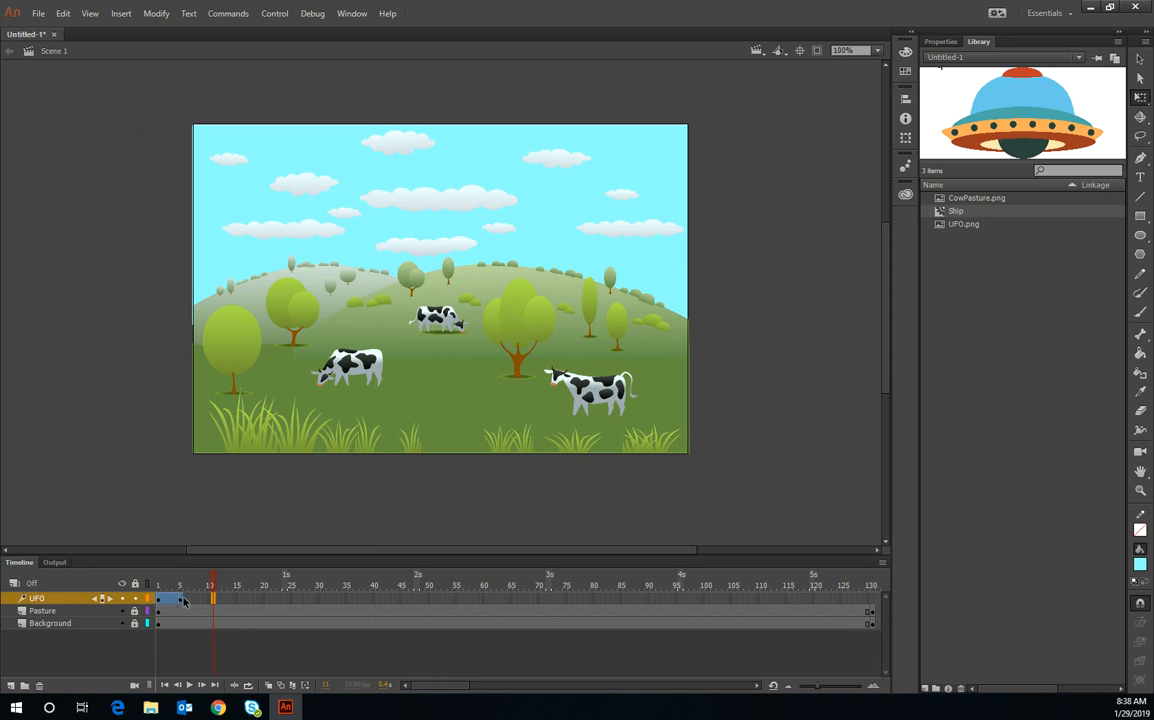
left_click(180, 599)
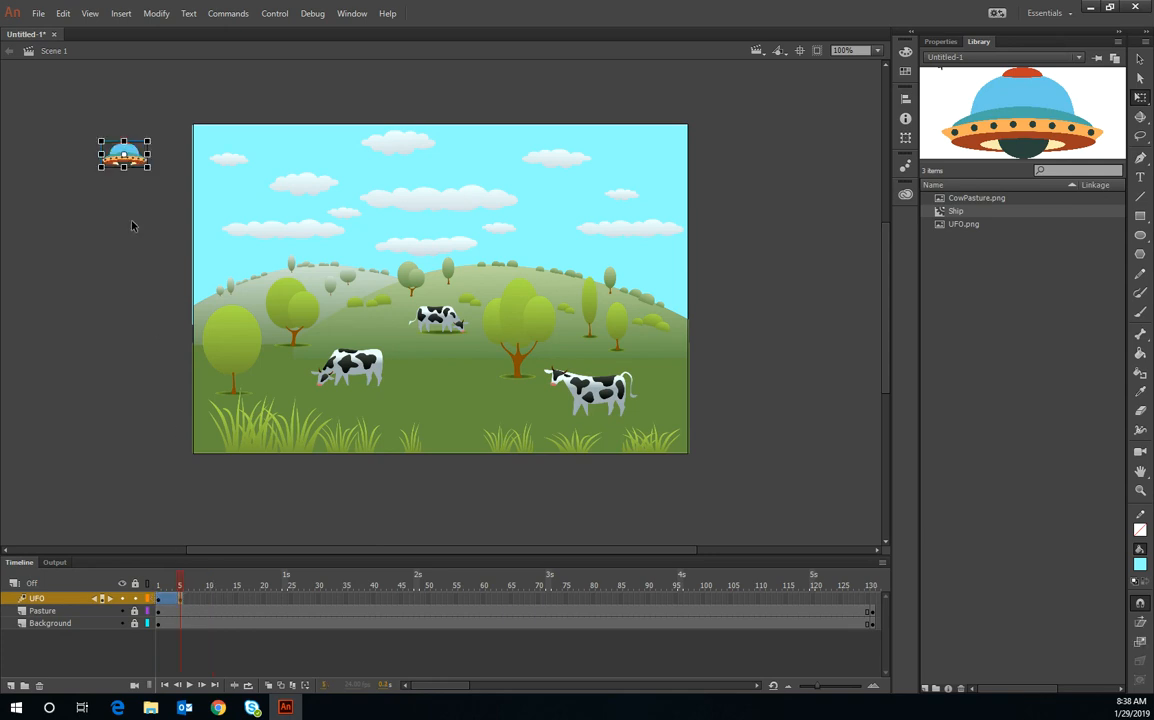
left_click_drag(134, 158, 218, 207)
mouse_move(160, 585)
left_mouse_down()
mouse_move(142, 585)
mouse_move(192, 587)
mouse_move(157, 590)
left_mouse_up()
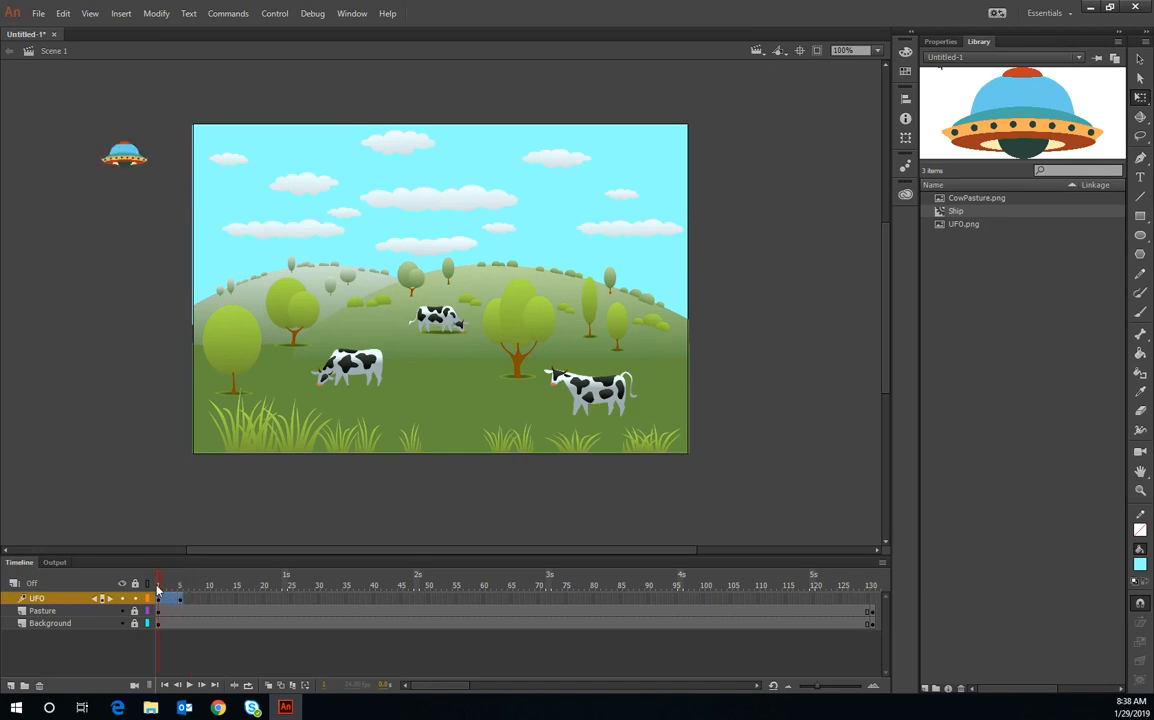
Set the ease of the UFO layer's motion tween to 100 out
left_click(940, 41)
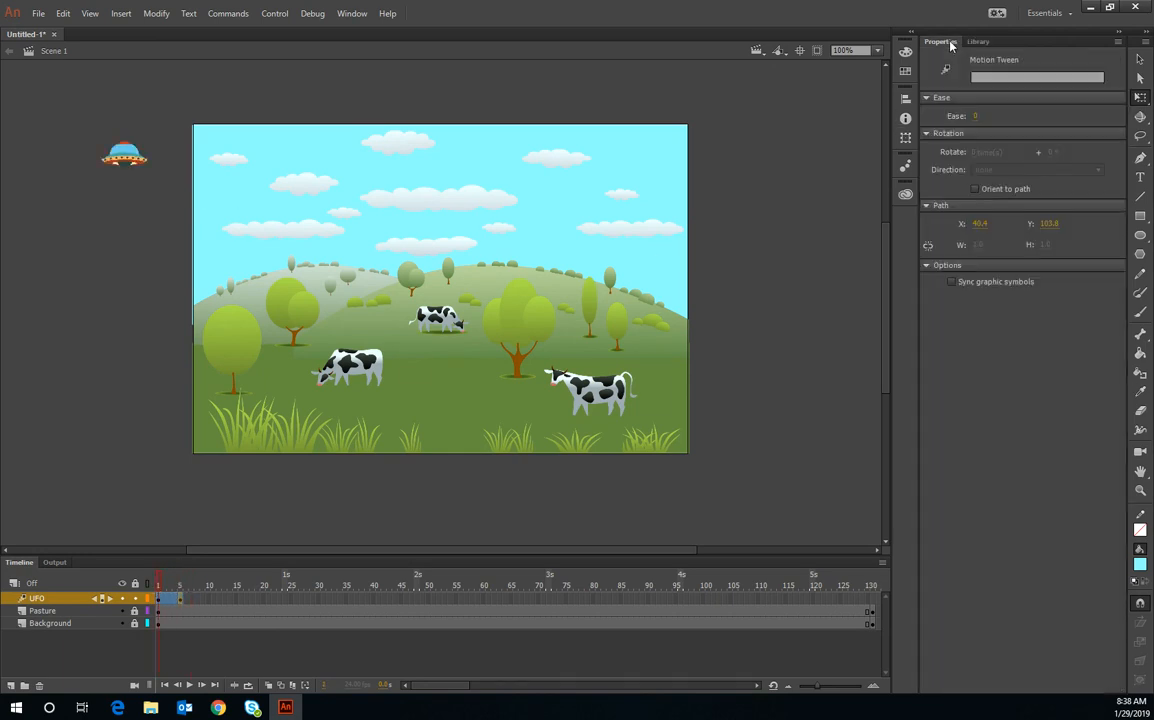
left_click(175, 603)
left_click(158, 598)
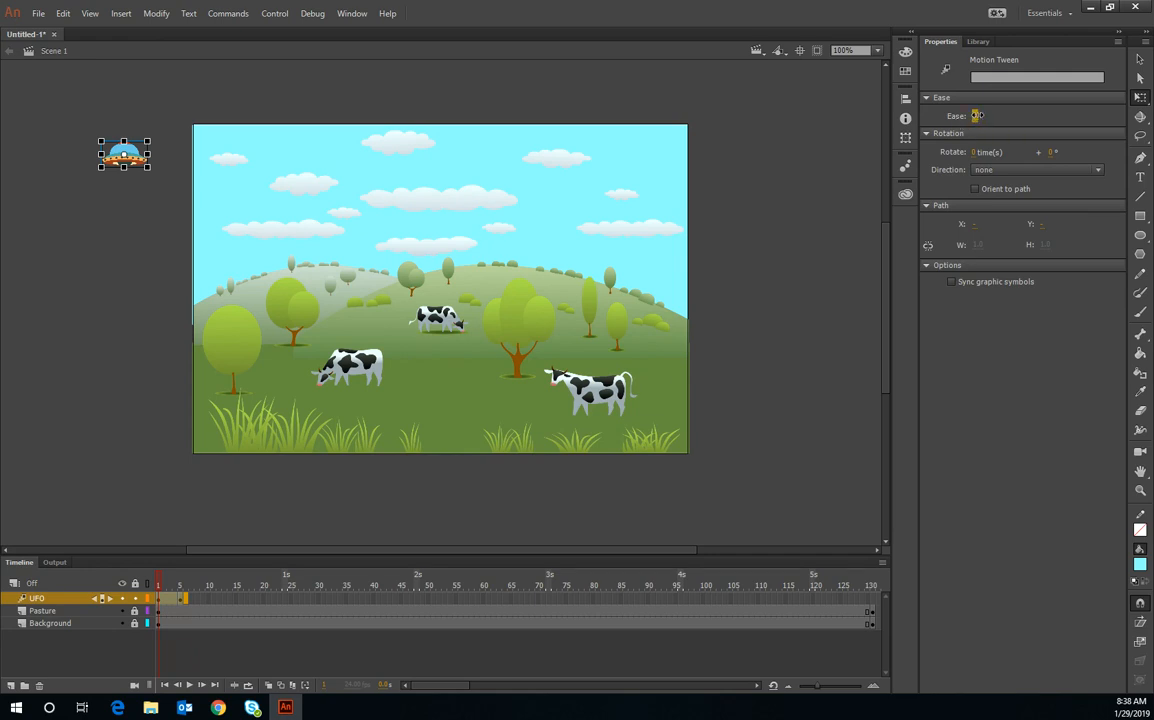
left_click_drag(977, 115, 1095, 116)
Play back the animation and check the Ship's position at frames 3 and 5
left_click(161, 585)
mouse_move(161, 585)
left_mouse_down()
mouse_move(179, 594)
mouse_move(160, 594)
left_mouse_up()
left_click(189, 686)
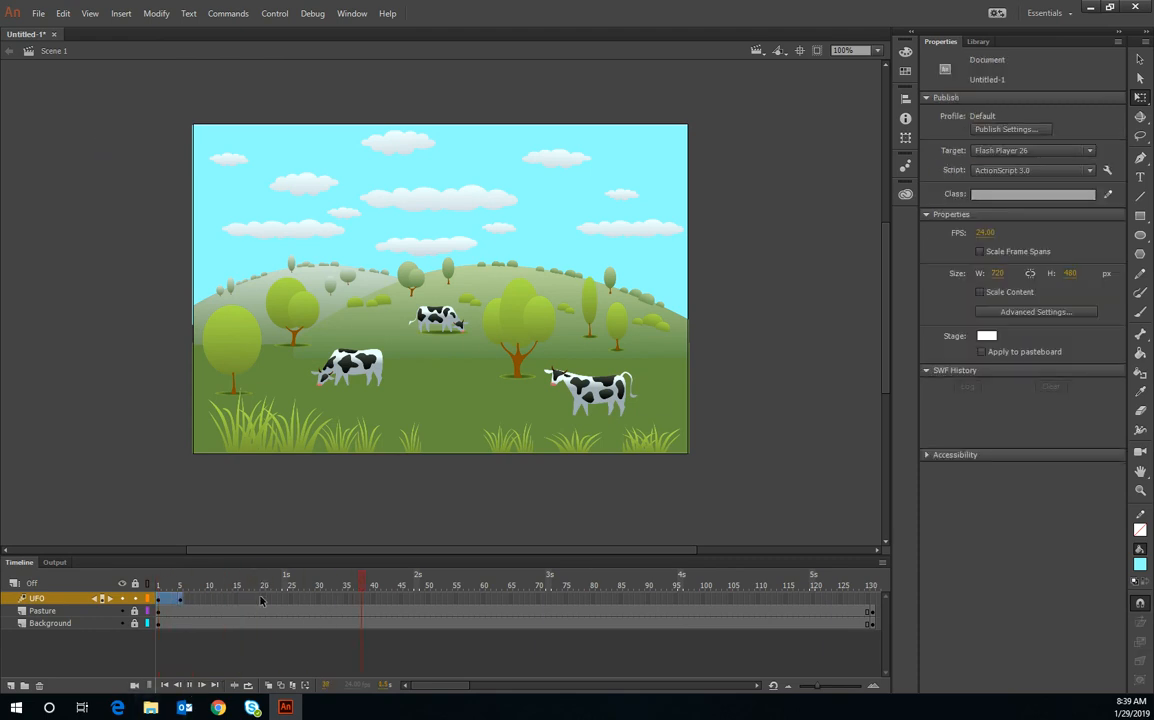
left_click(170, 585)
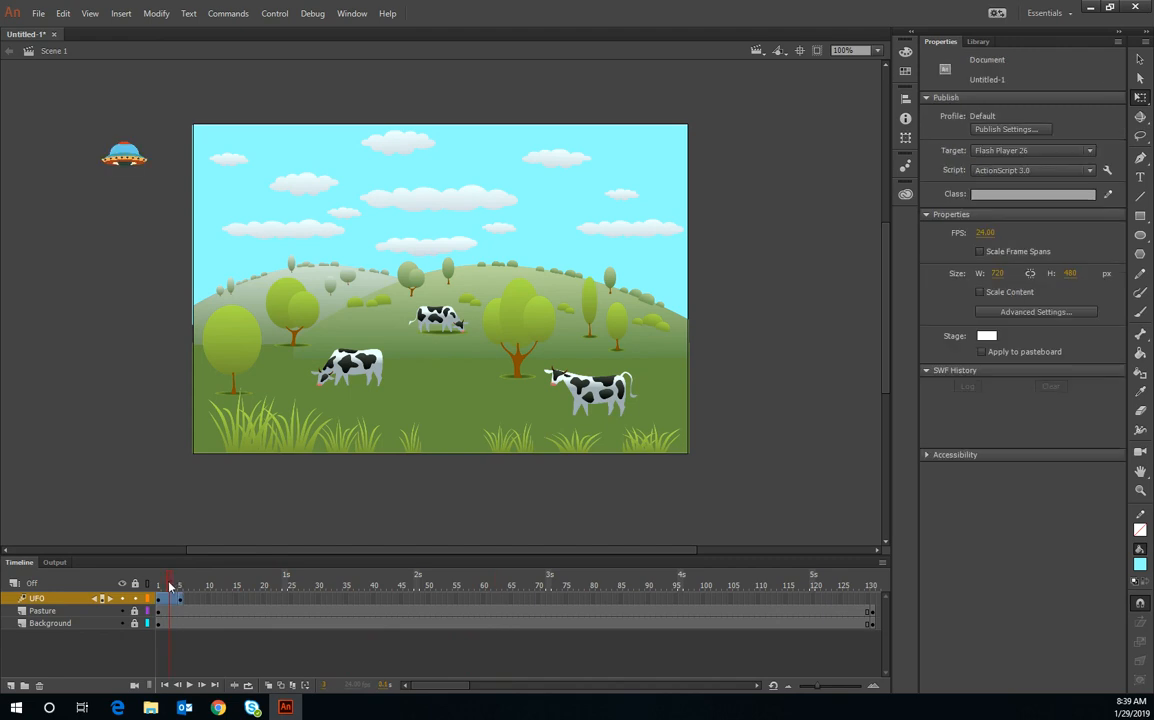
left_click(181, 586)
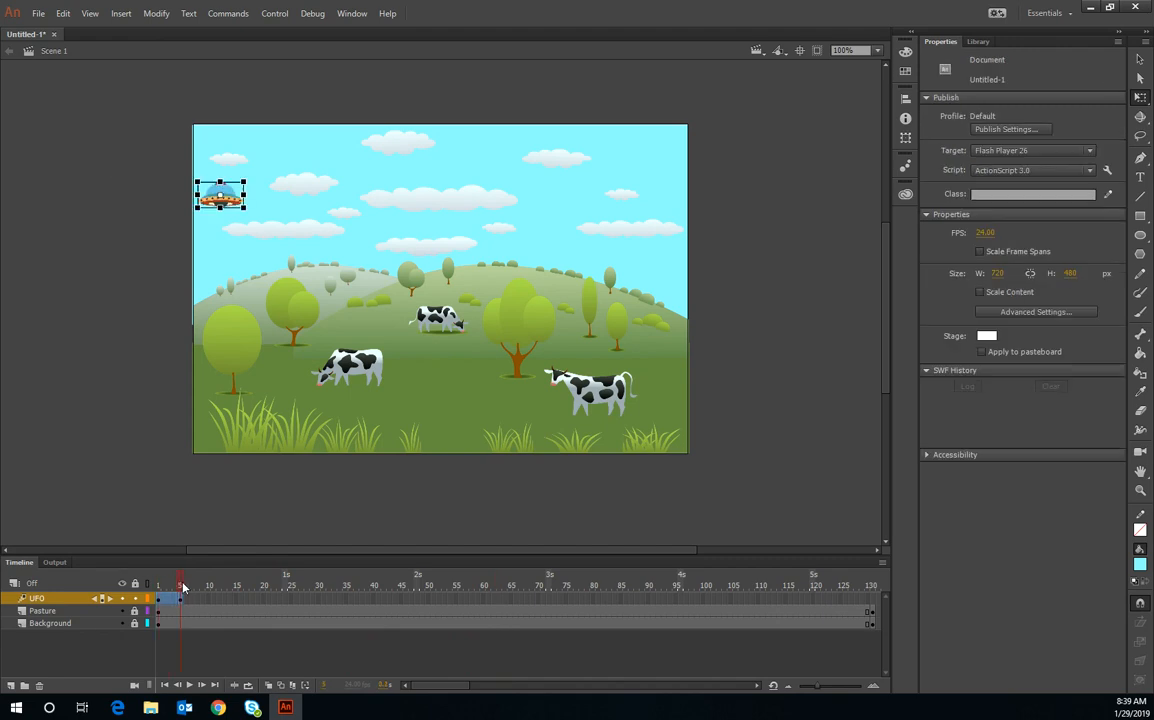
Insert a keyframe for all properties at frame 10 of the UFO layer and move the Ship to about X 137, Y 40
left_click(182, 599)
left_click(212, 602)
right_click(212, 603)
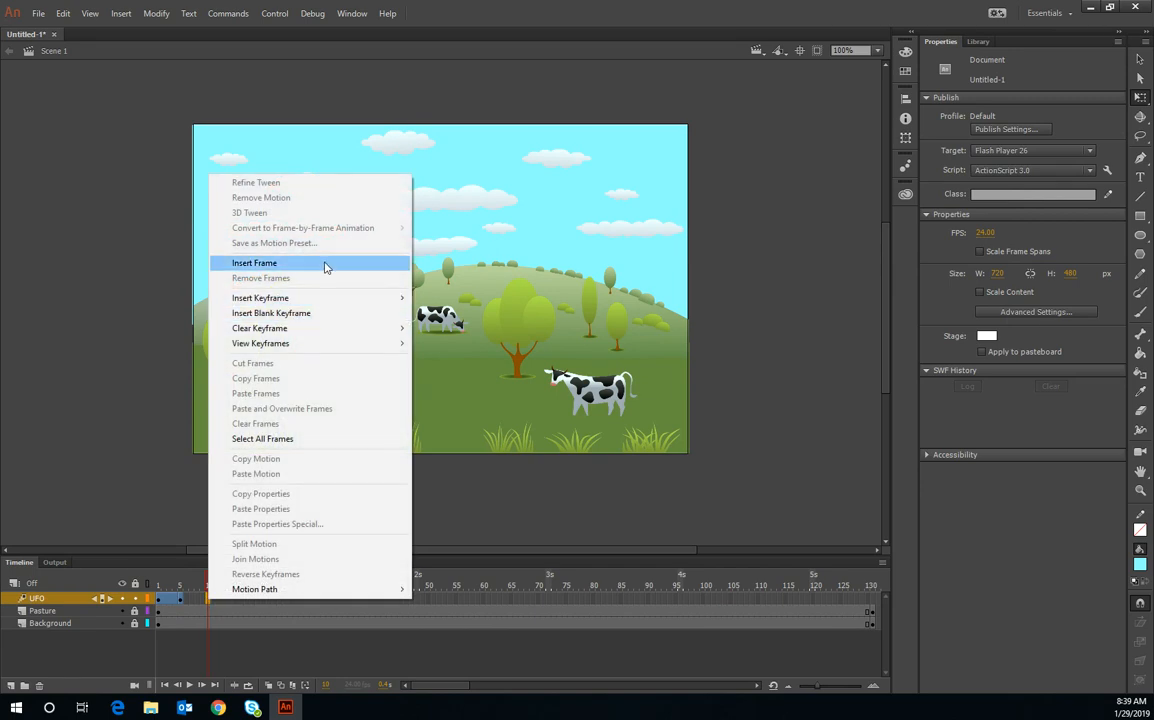
mouse_move(309, 303)
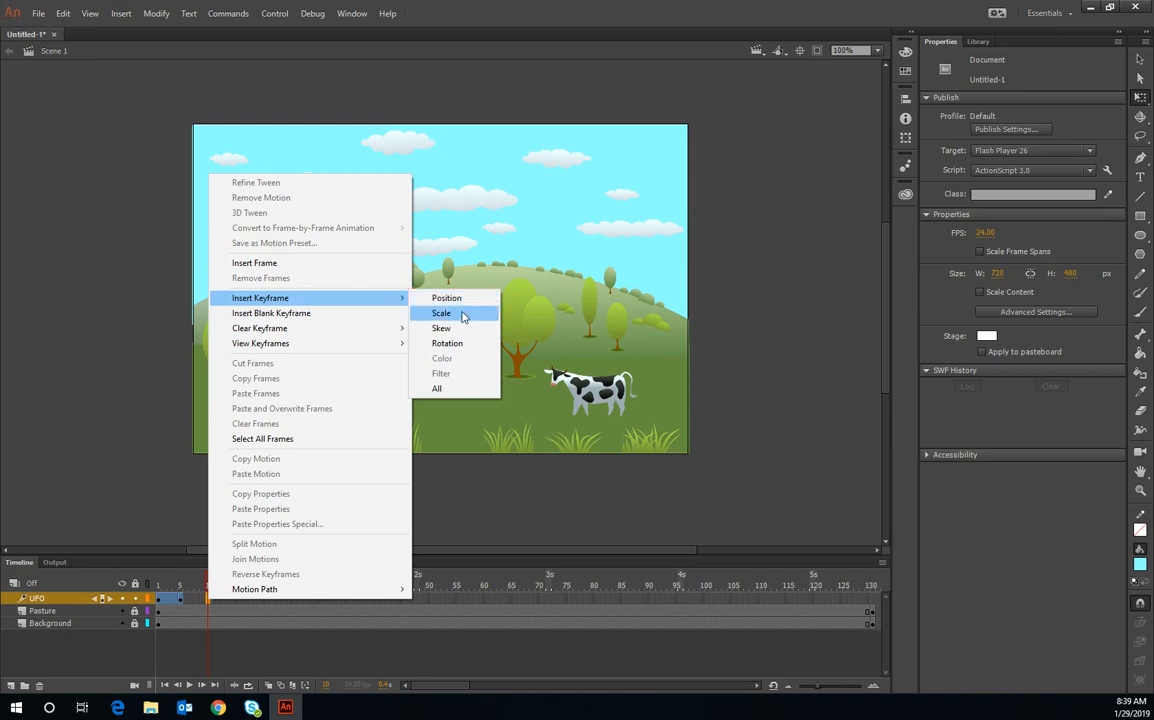
left_click(456, 390)
left_click_drag(220, 193, 309, 162)
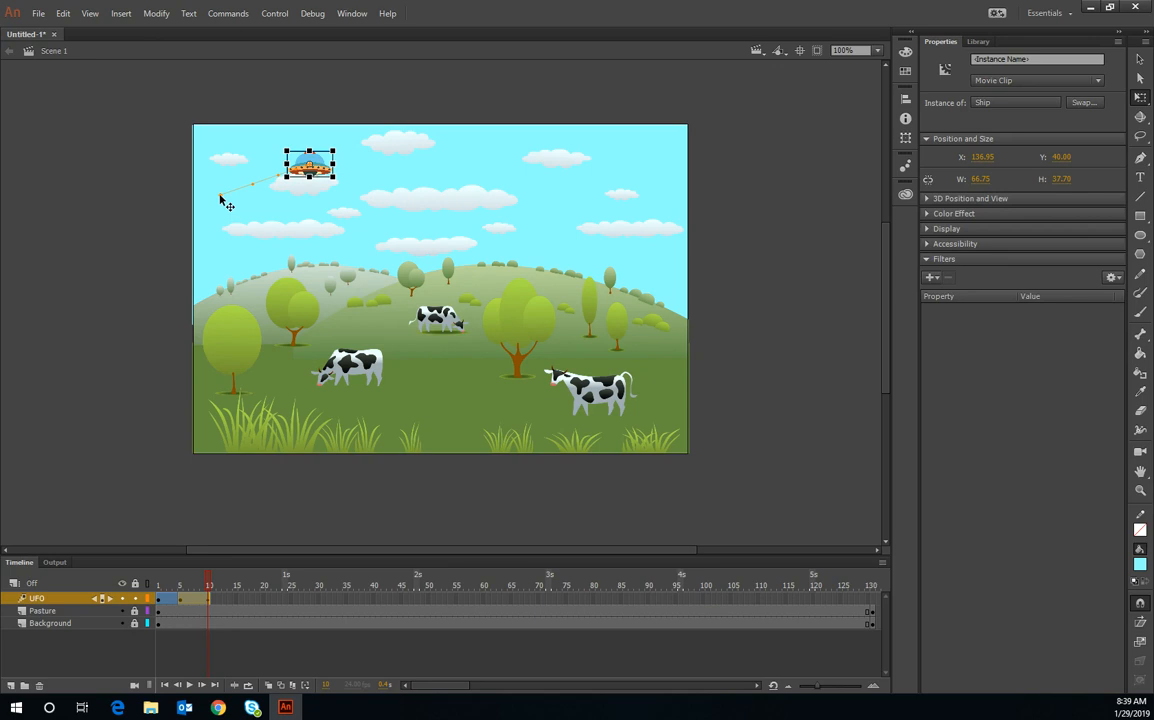
Move the Ship at frame 5 just outside the stage's left edge and preview the motion up to frame 10
left_click(182, 600)
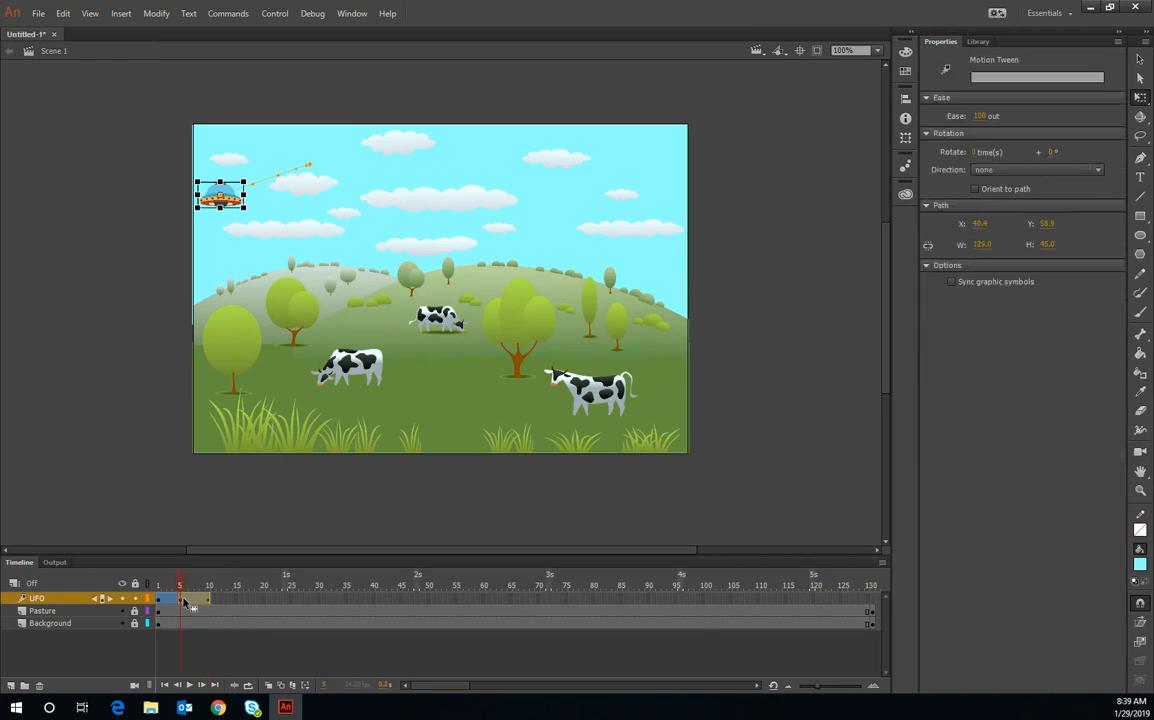
left_click_drag(218, 192, 182, 208)
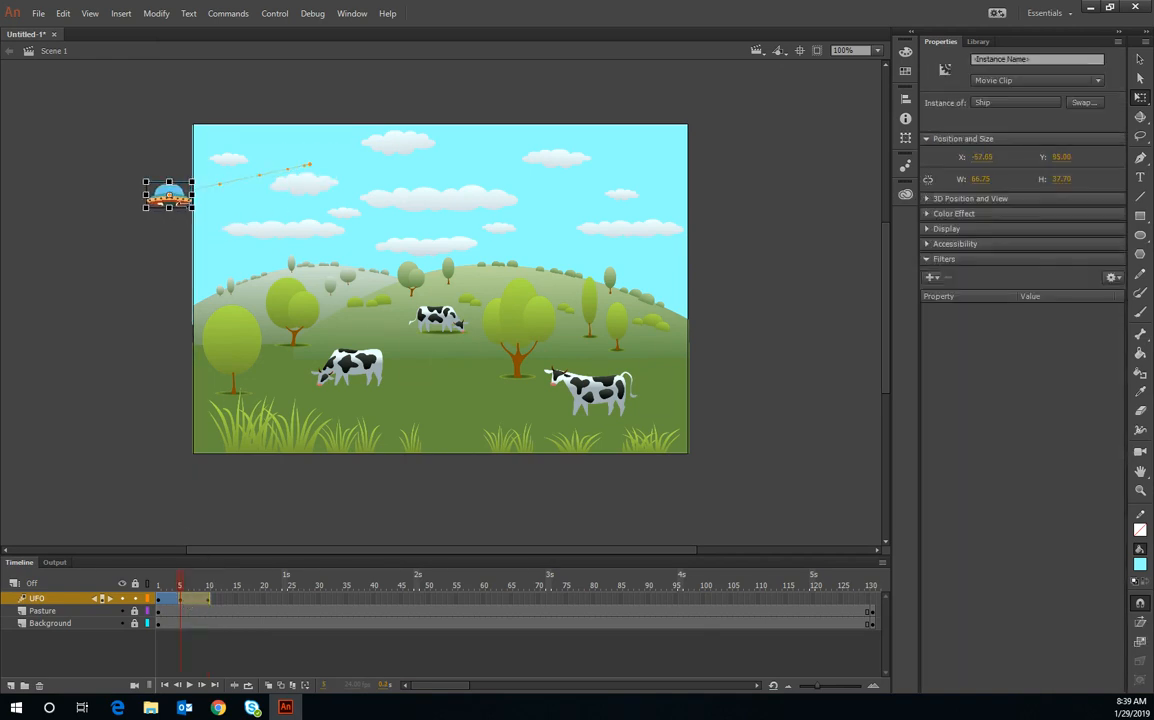
left_click_drag(160, 583, 209, 576)
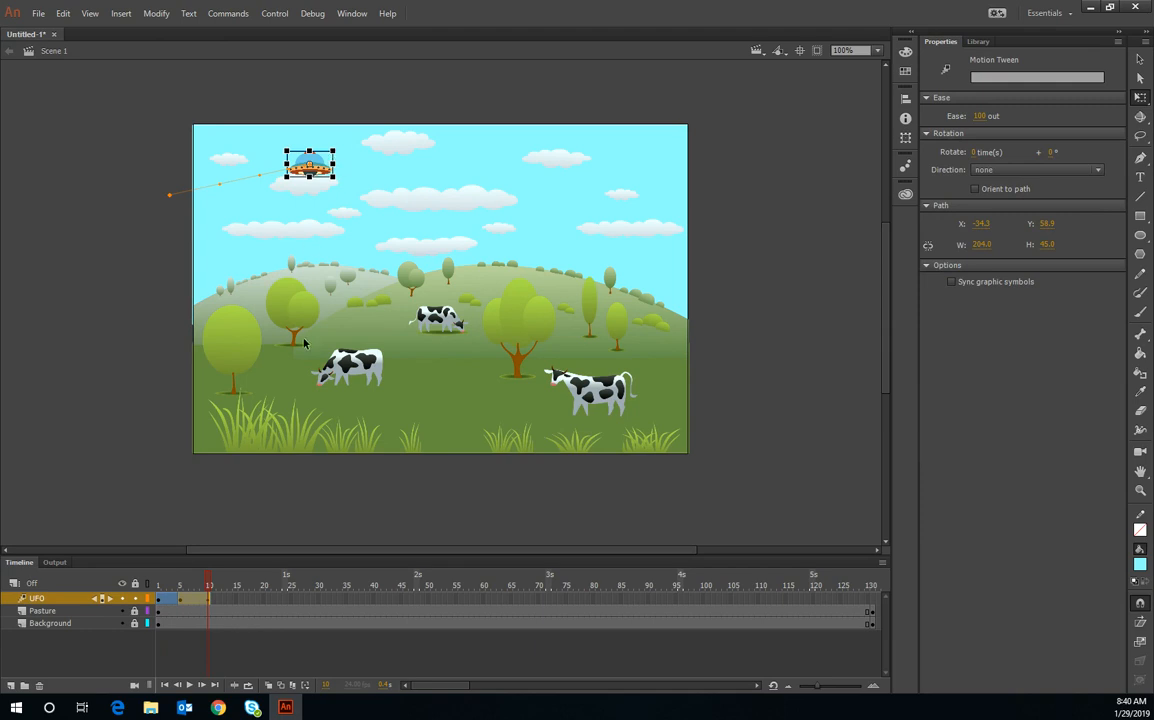
Insert a keyframe for all properties at frame 15 of the UFO layer, placing the Ship mid-sky at nearly double its size
left_click(237, 607)
right_click(237, 607)
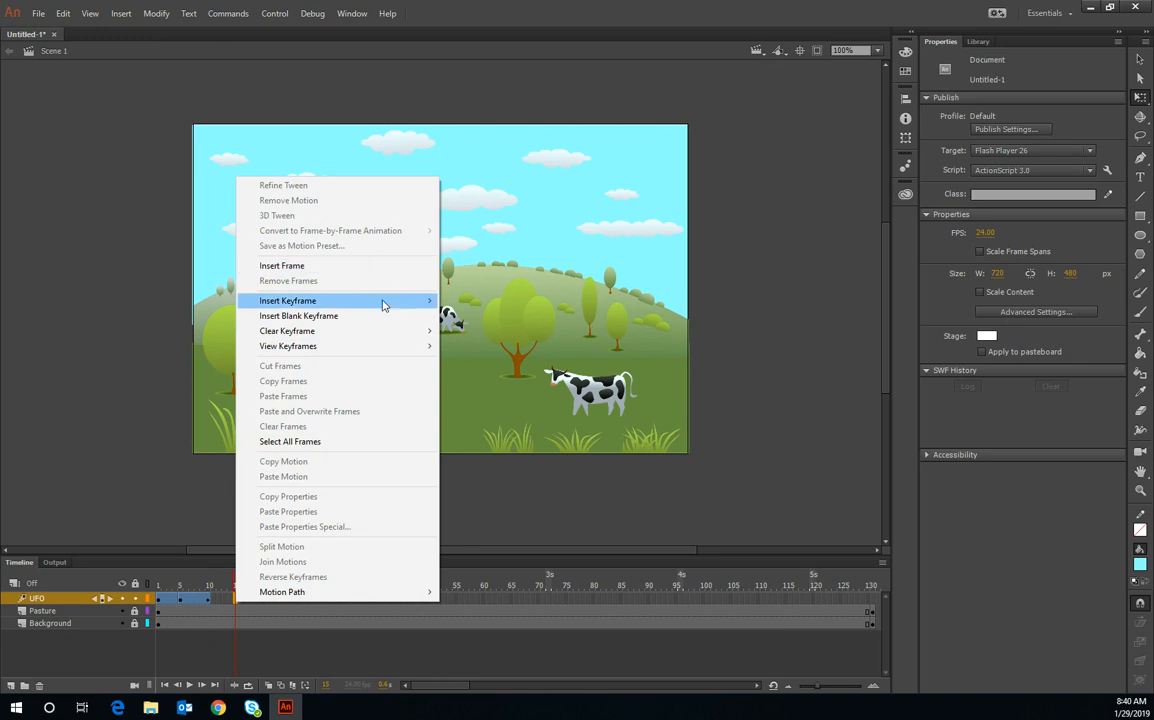
mouse_move(386, 301)
left_click(466, 392)
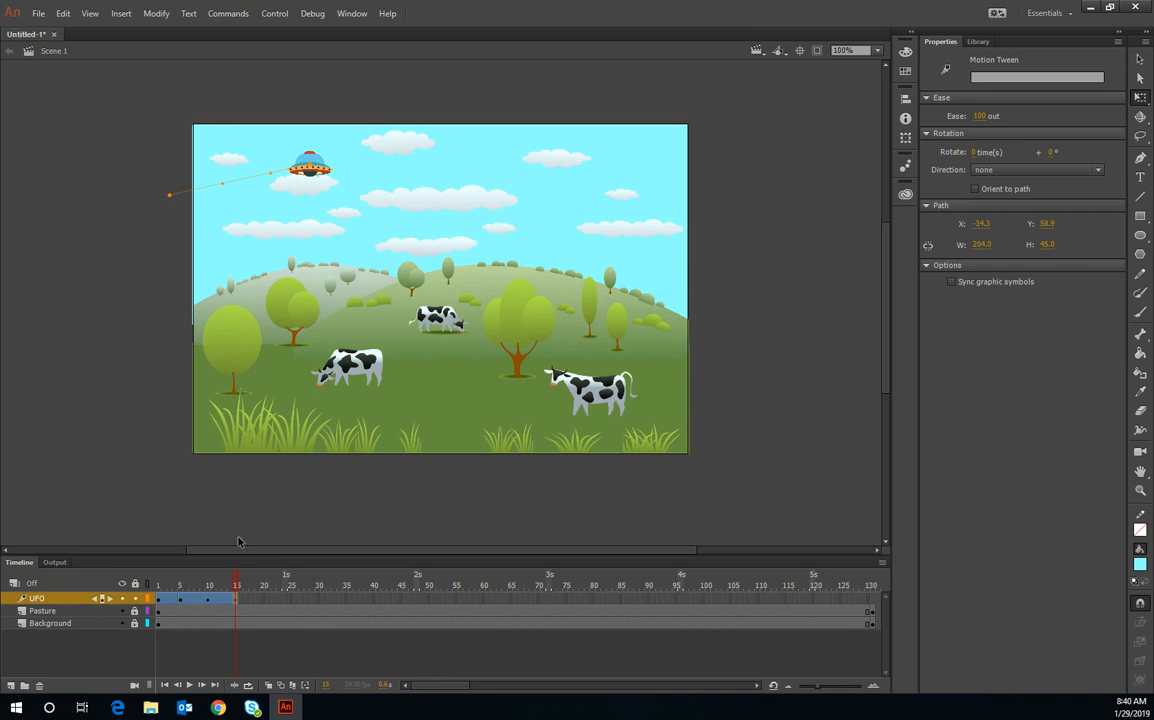
left_click_drag(332, 175, 477, 235)
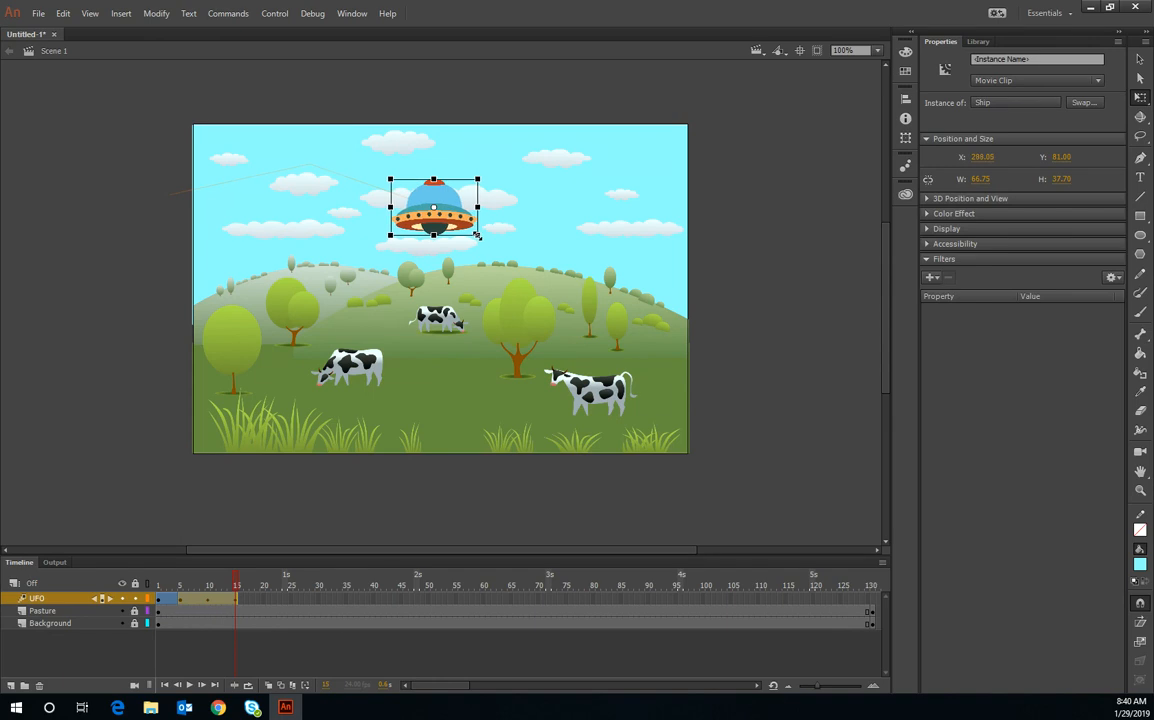
mouse_move(237, 591)
left_mouse_down()
mouse_move(180, 591)
mouse_move(235, 590)
left_mouse_up()
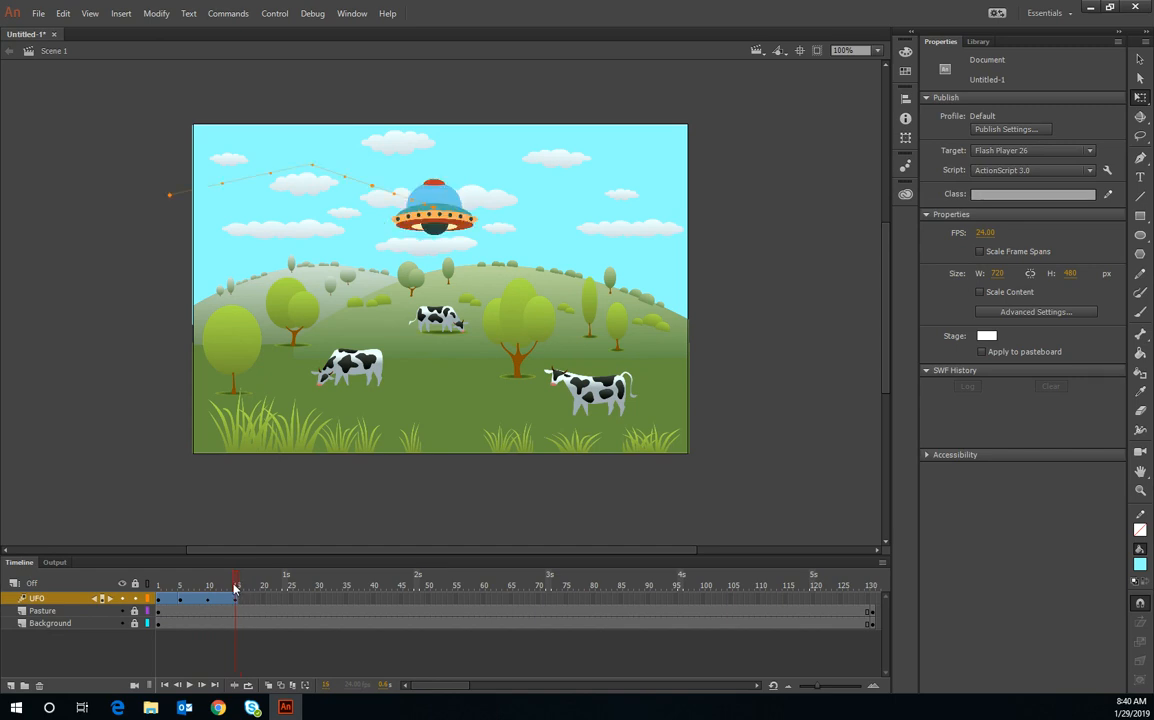
left_click(235, 590)
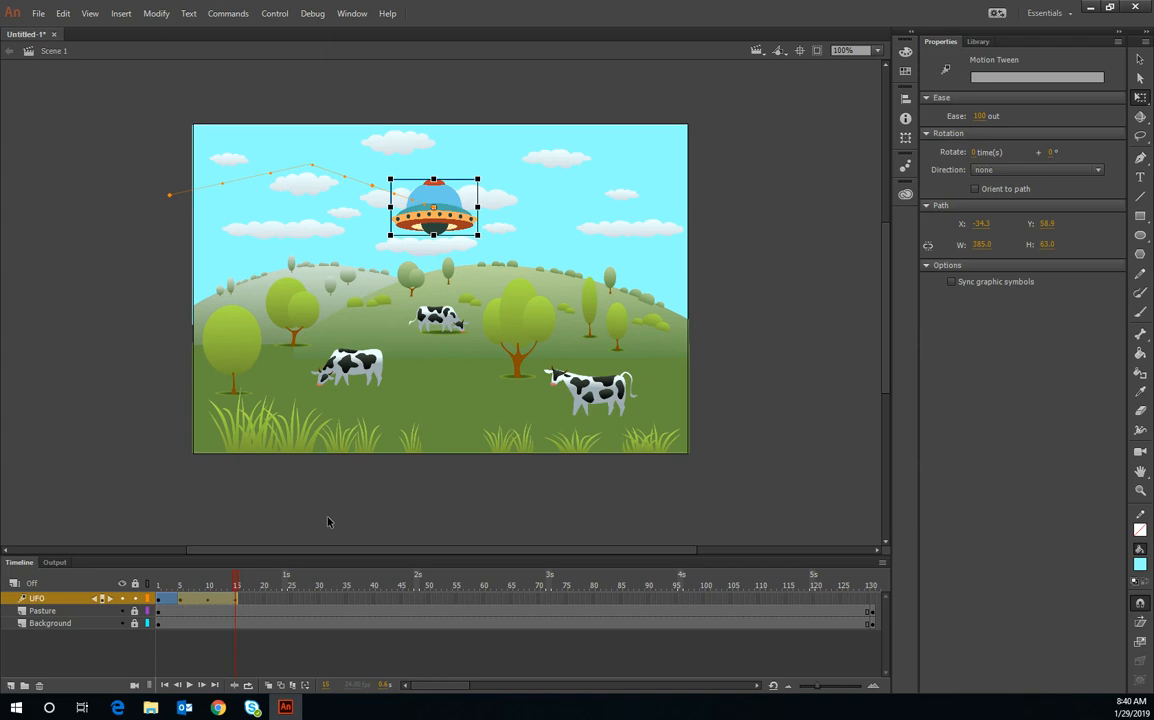
Insert an all-properties keyframe at frame 20, moving the Ship to about X 465, Y 47 and shrinking it to about 83 by 48 px
left_click_drag(235, 584, 265, 588)
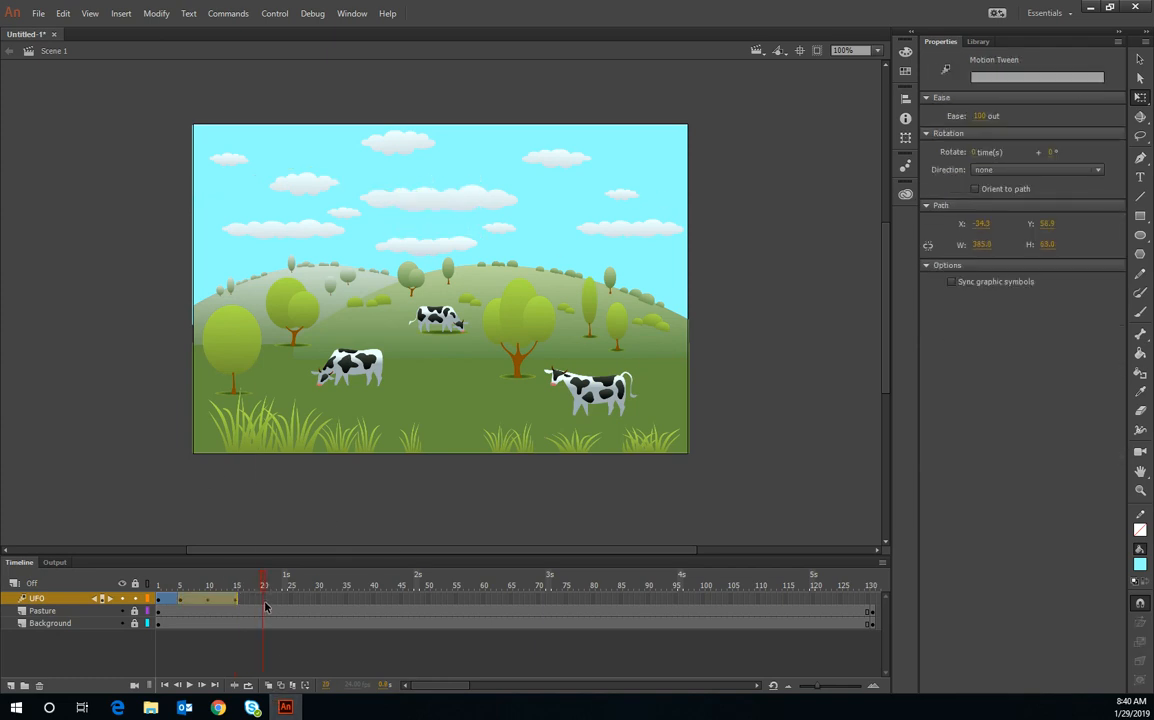
right_click(265, 603)
mouse_move(440, 302)
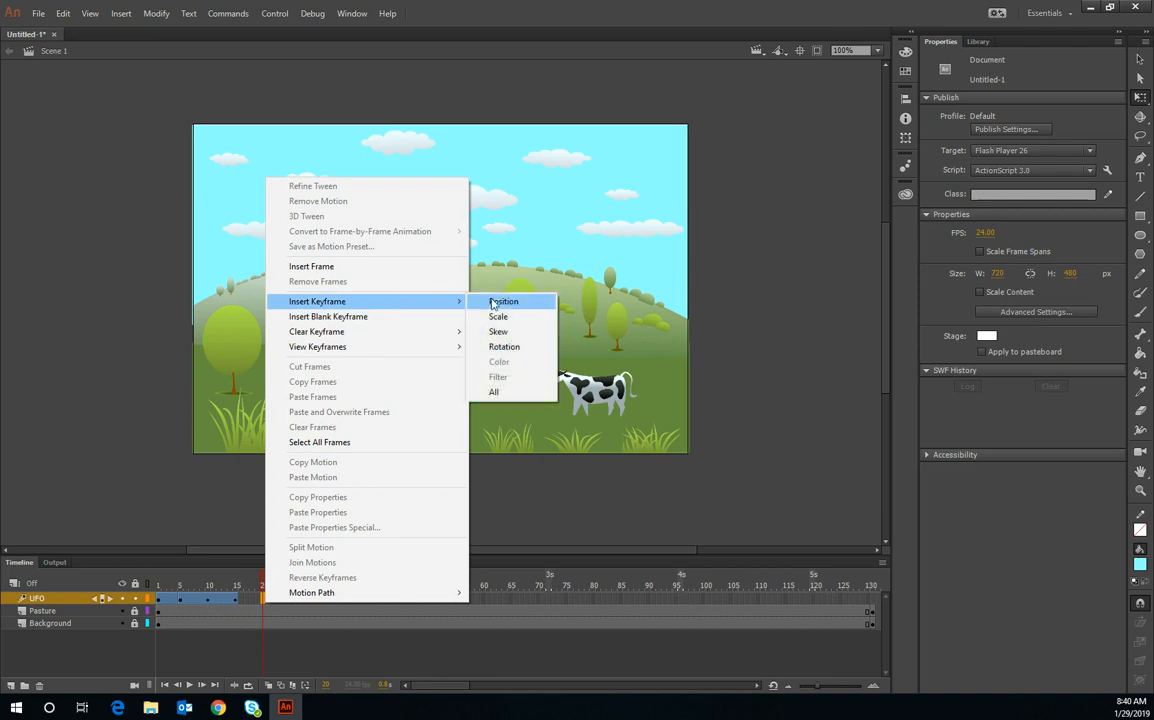
left_click(493, 391)
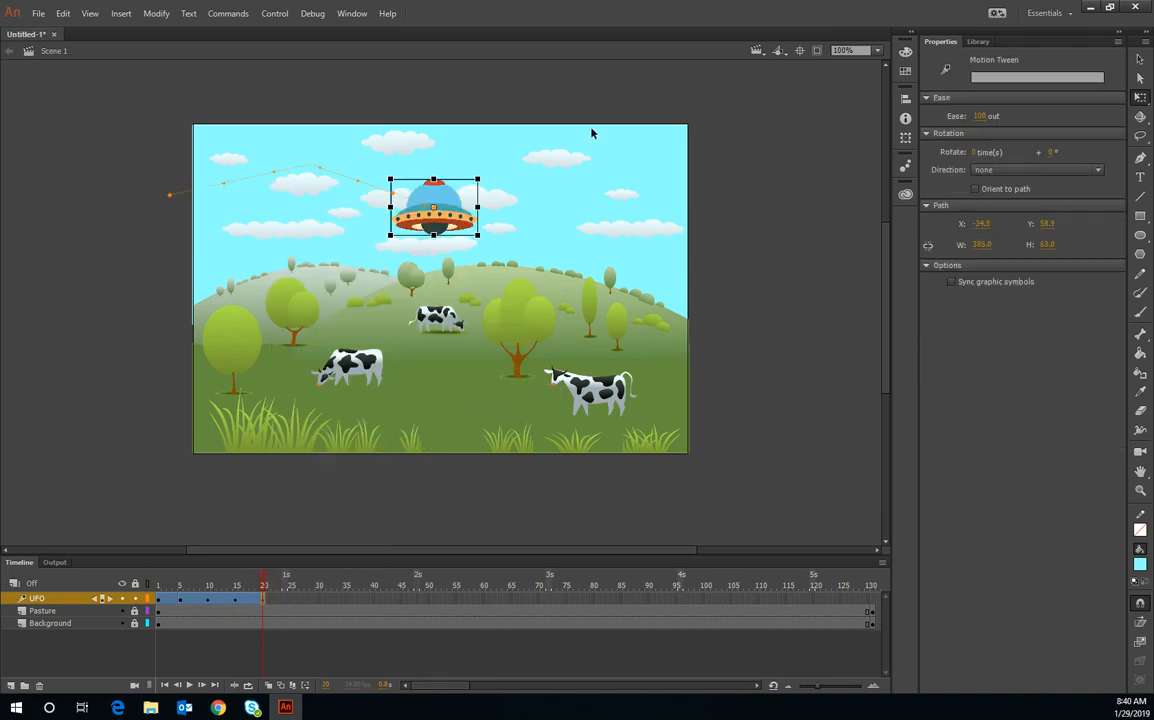
left_click_drag(462, 220, 569, 184)
left_click_drag(496, 199, 511, 188)
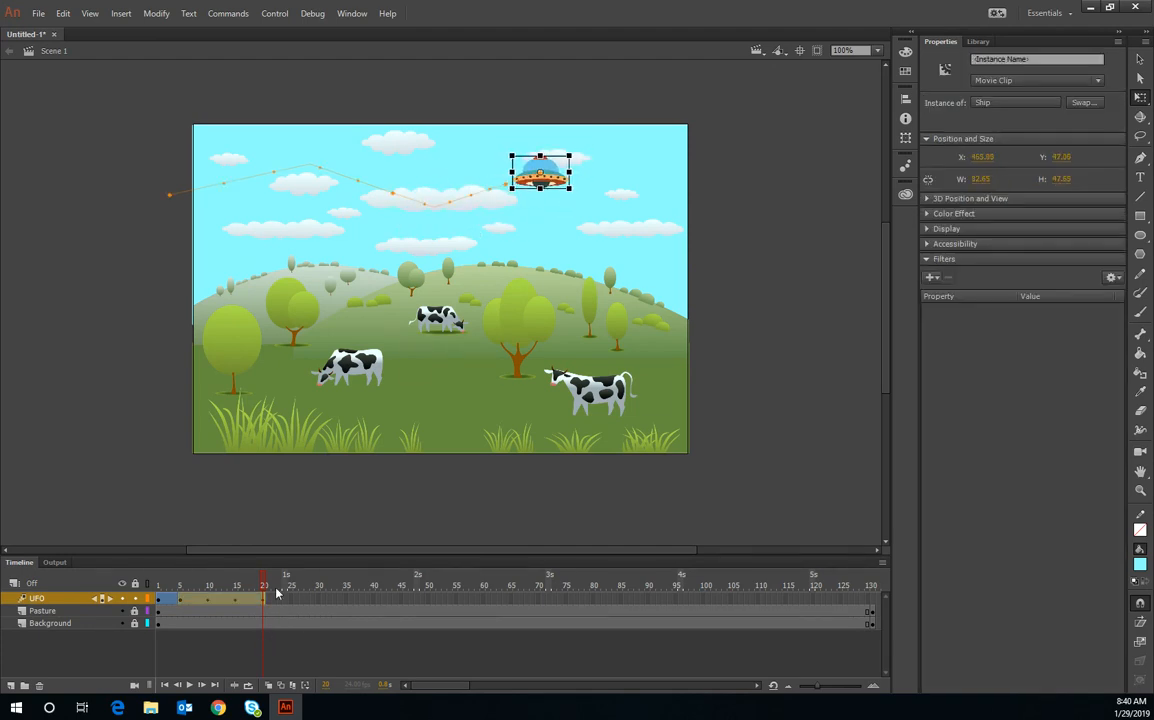
Try to adjust the Ship's width at frame 18 of the UFO layer
mouse_move(265, 585)
left_mouse_down()
mouse_move(162, 592)
mouse_move(186, 598)
mouse_move(252, 579)
left_mouse_up()
left_click(565, 175)
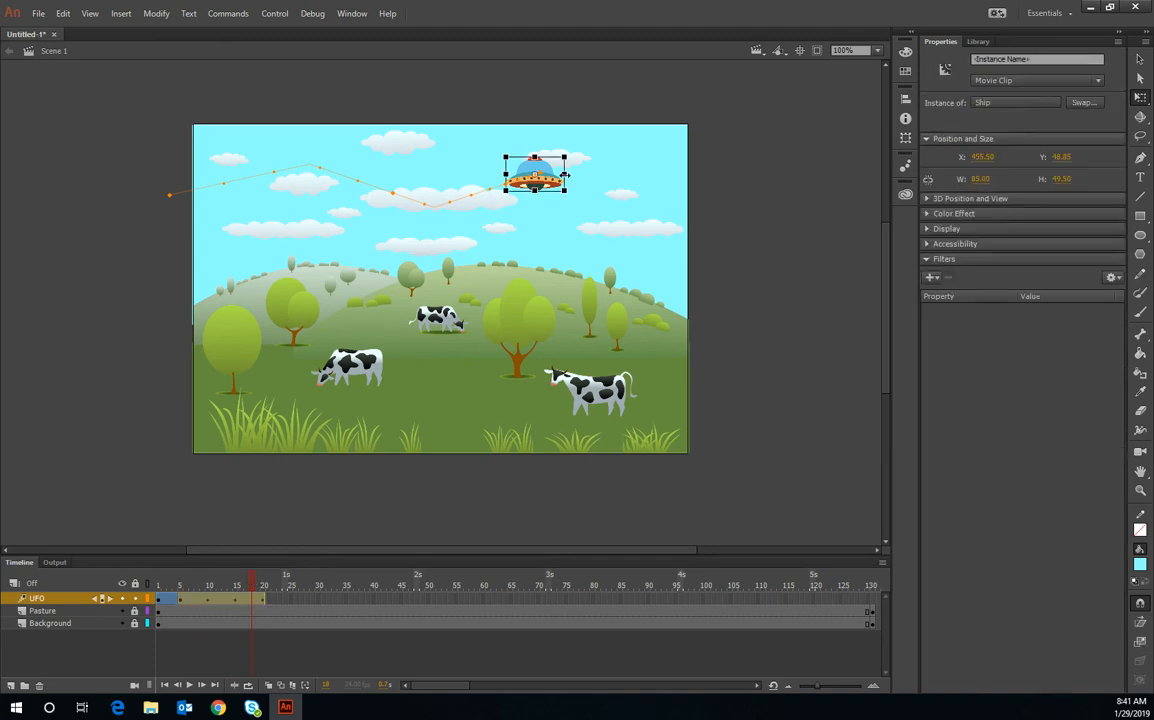
left_click_drag(565, 175, 562, 176)
left_click(253, 603)
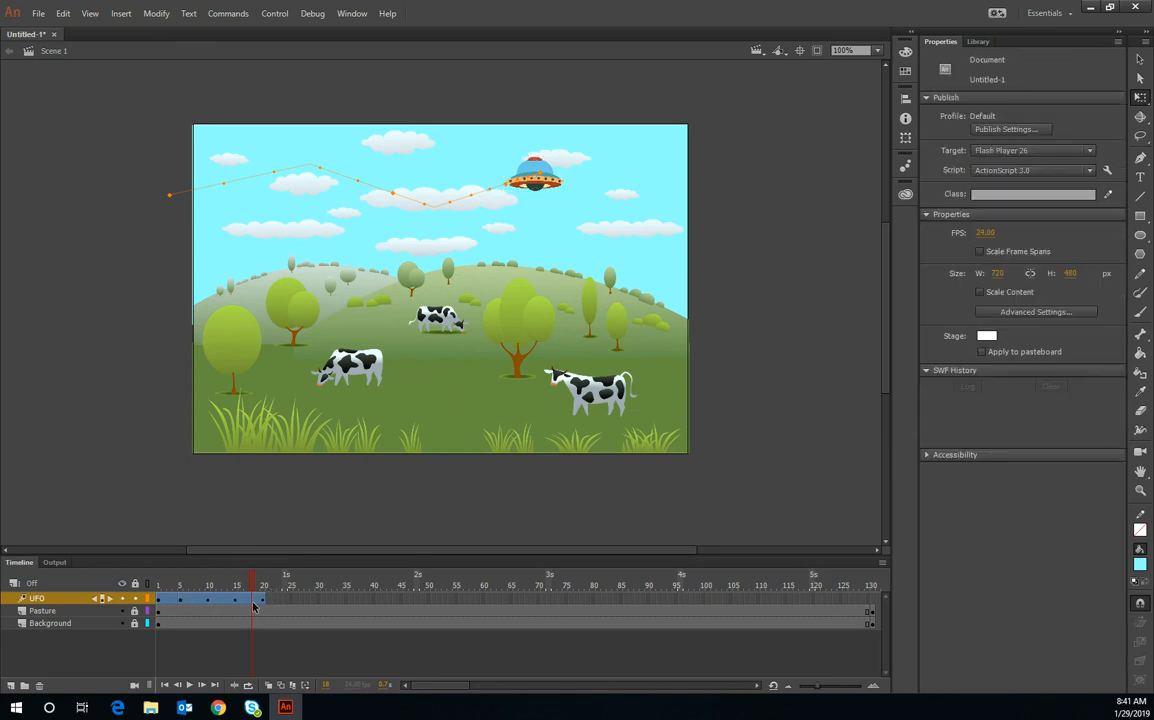
Narrow the Ship at frame 20 to about 75 px wide
left_click(265, 582)
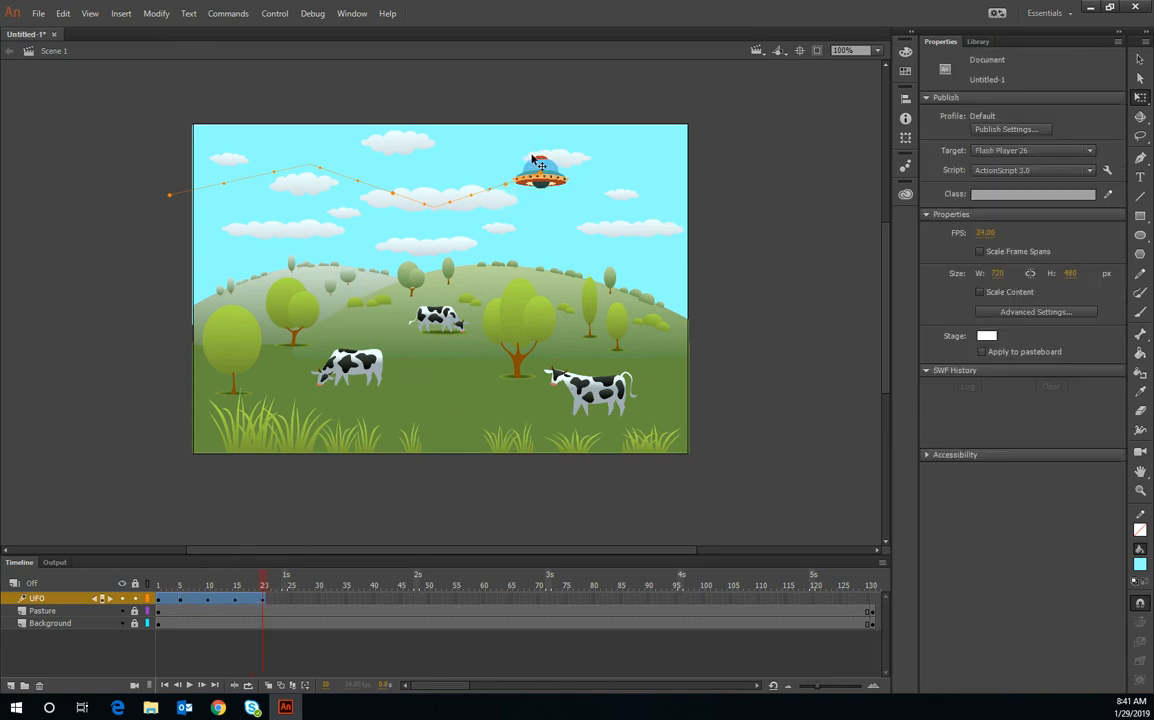
left_click(496, 158)
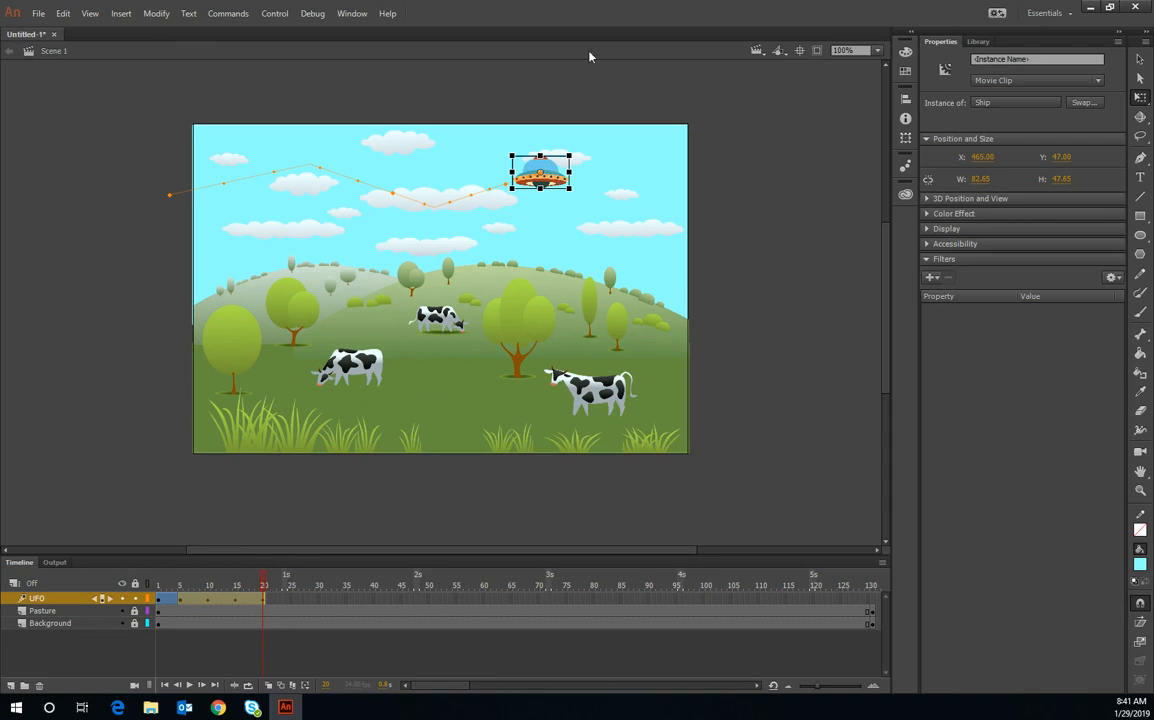
left_click_drag(511, 186, 514, 187)
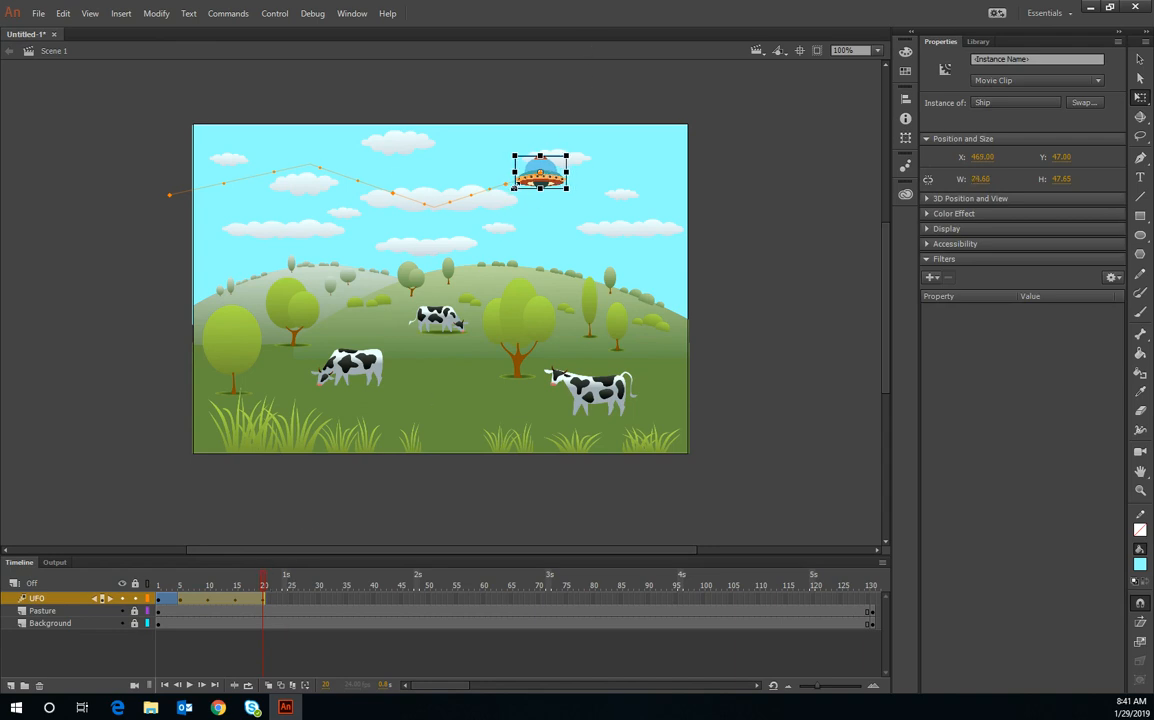
Insert an all-properties keyframe at frame 25, moving the Ship to the sky's right edge and enlarging it to about 147 by 110 px
mouse_move(265, 582)
left_mouse_down()
mouse_move(175, 597)
mouse_move(285, 572)
left_mouse_up()
left_click(290, 598)
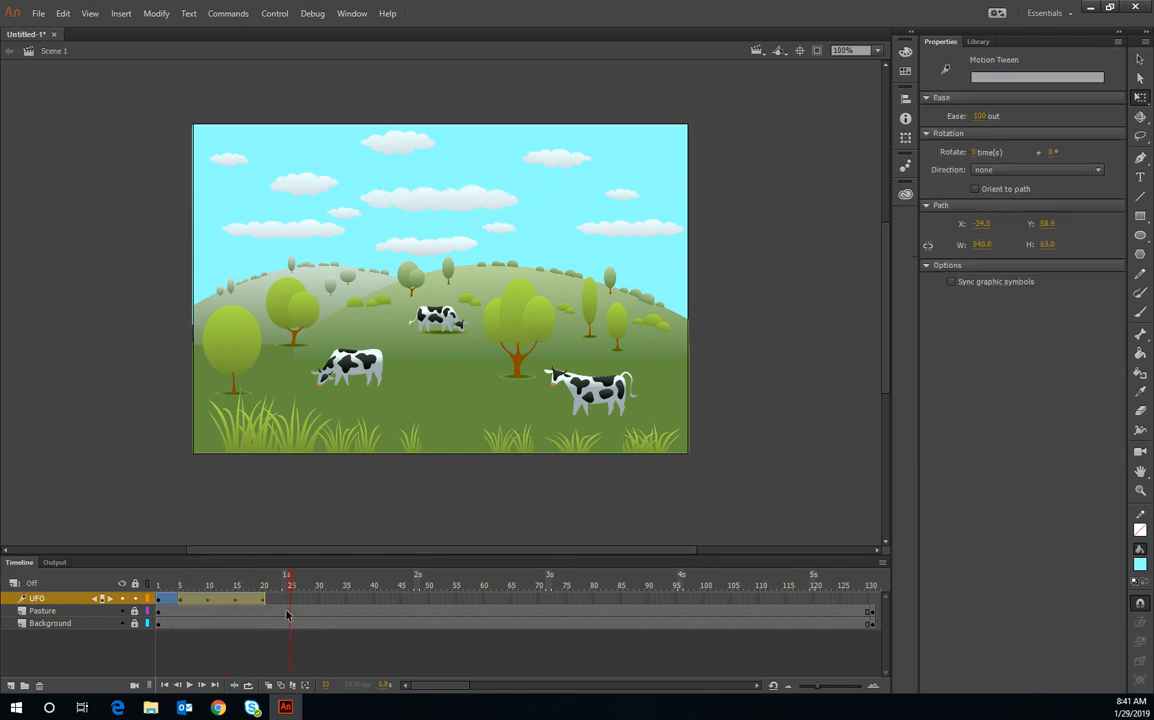
right_click(289, 601)
mouse_move(420, 296)
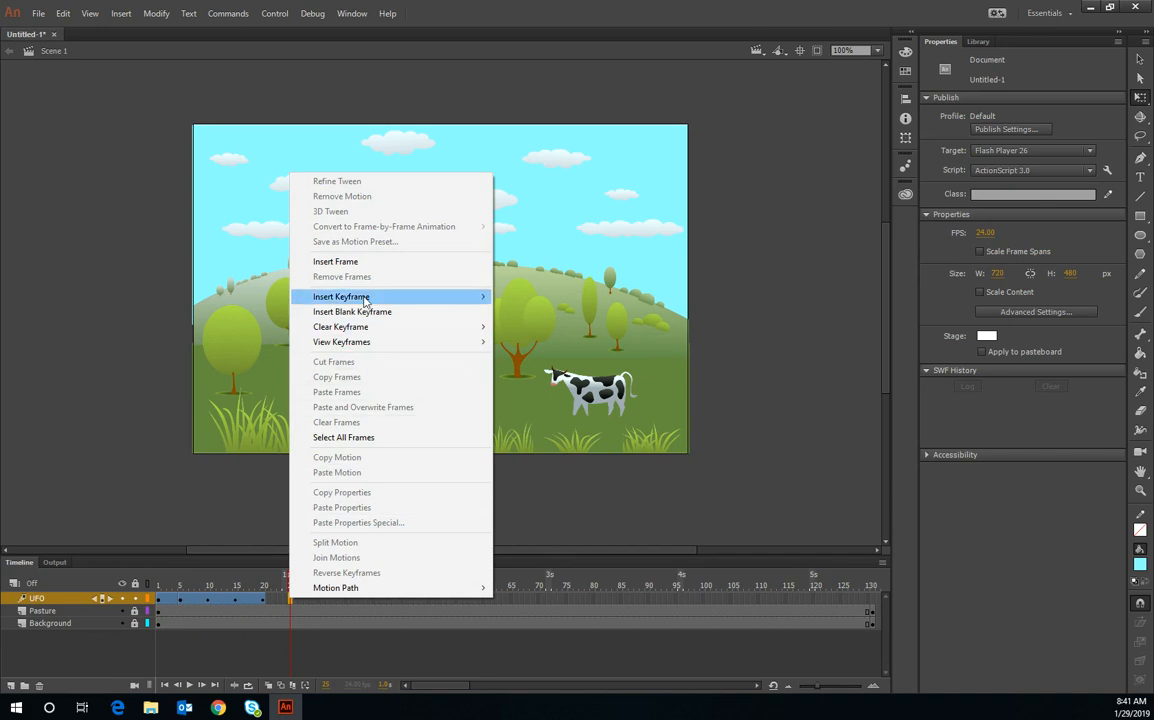
left_click(518, 387)
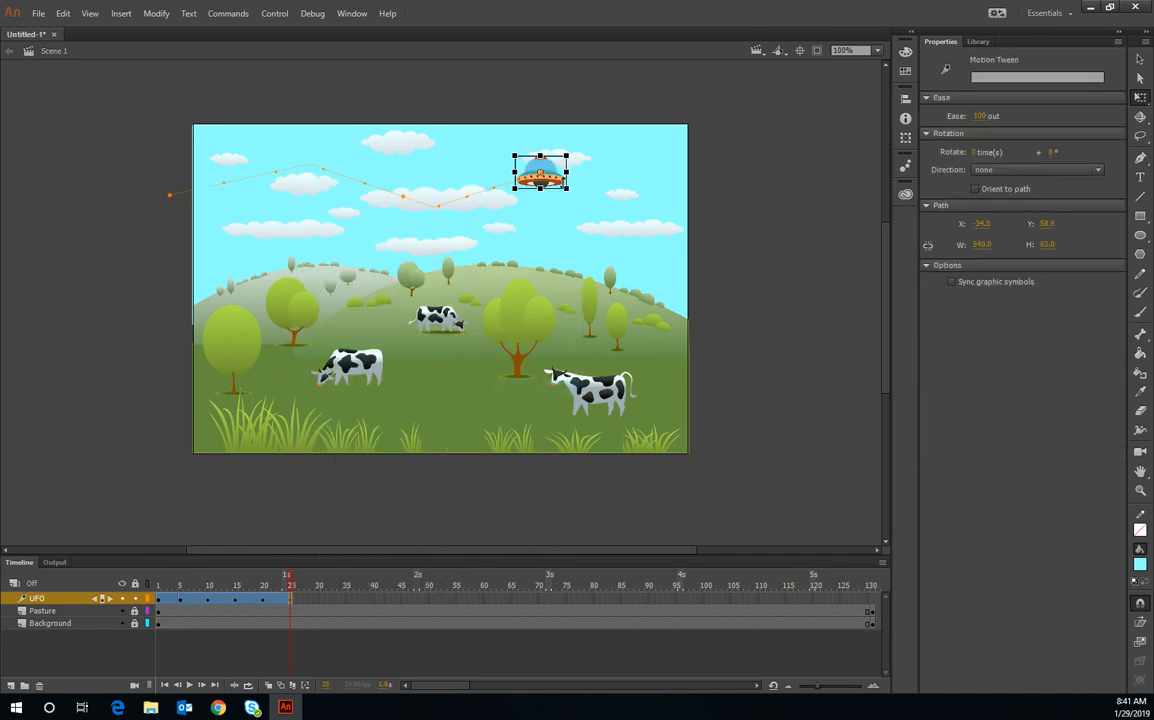
left_click_drag(557, 177, 687, 260)
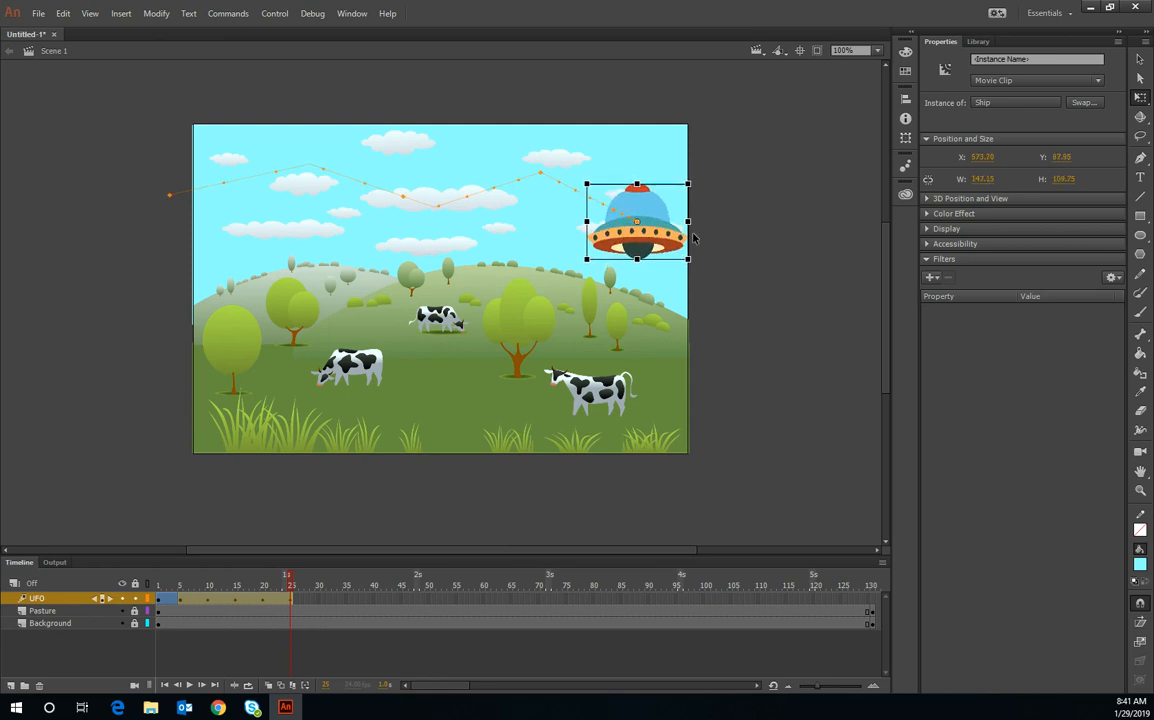
Insert an all-properties keyframe at frame 30, moving the Ship off the stage to about X 798, Y 47 and shrinking it to about 95 by 68 px
mouse_move(304, 580)
left_mouse_down()
mouse_move(171, 606)
mouse_move(320, 594)
left_mouse_up()
right_click(321, 601)
left_click(321, 601)
right_click(321, 601)
mouse_move(389, 300)
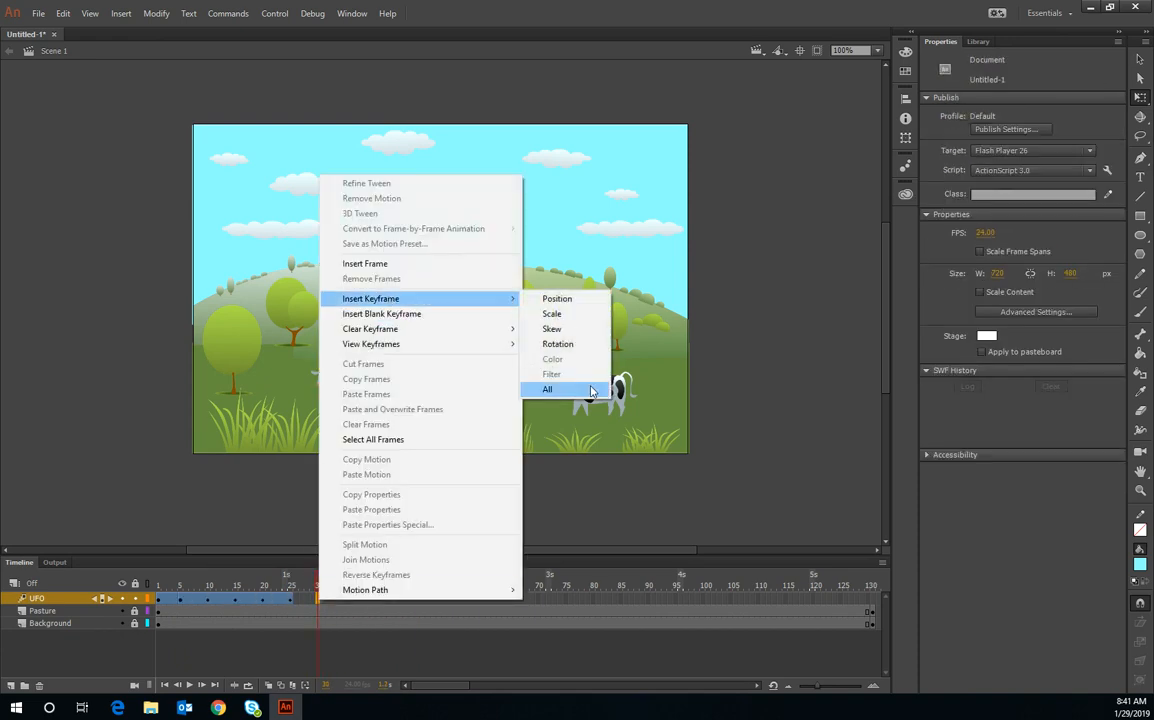
left_click(590, 390)
left_click_drag(652, 240, 793, 196)
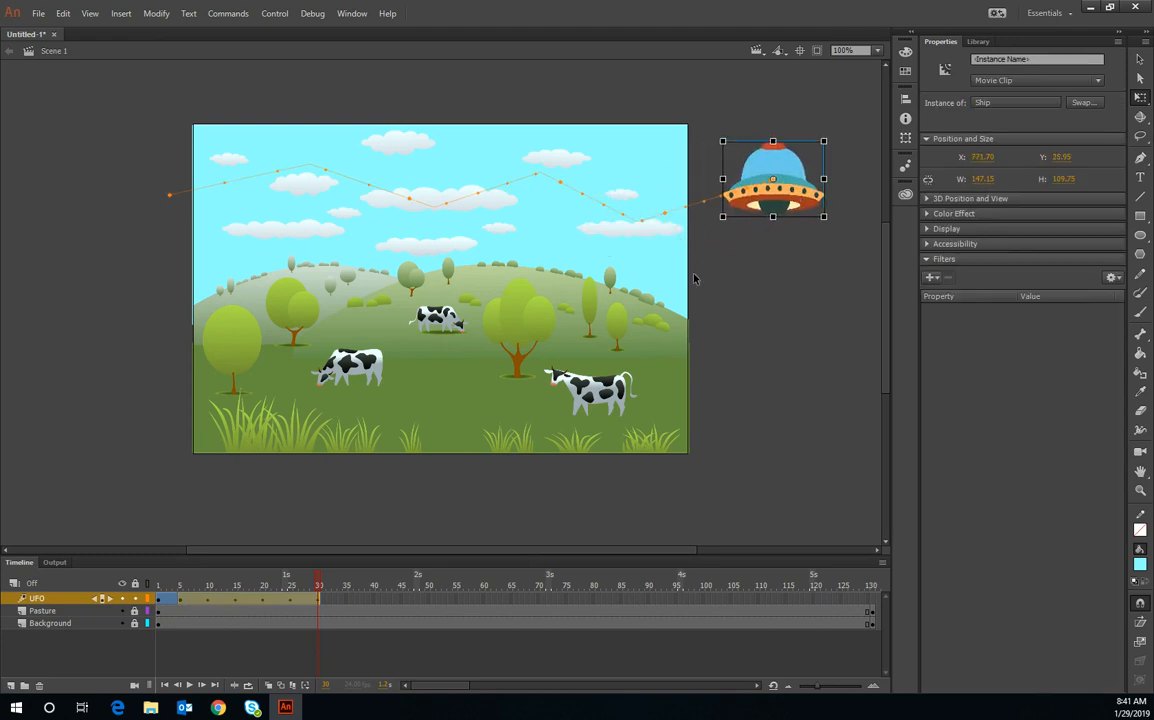
left_click_drag(824, 141, 806, 156)
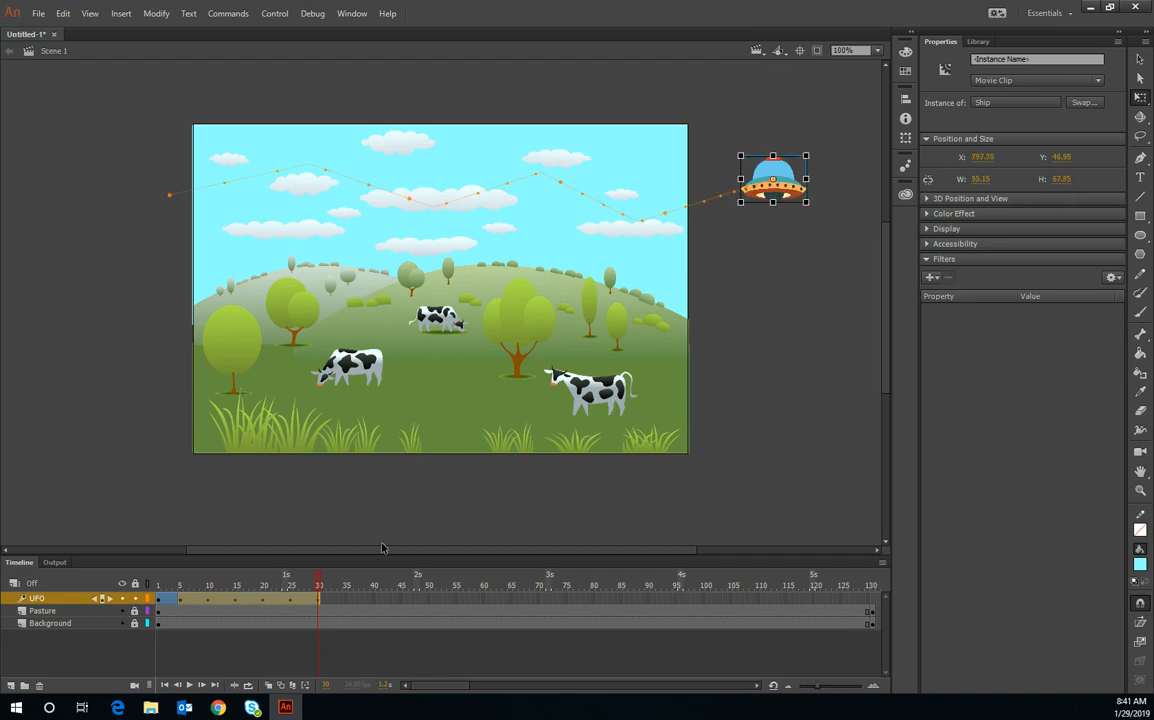
Insert an all-properties keyframe at frame 45 and lower the Ship outside the stage to about X 859, Y 214
mouse_move(318, 587)
left_mouse_down()
mouse_move(158, 595)
mouse_move(322, 590)
left_mouse_up()
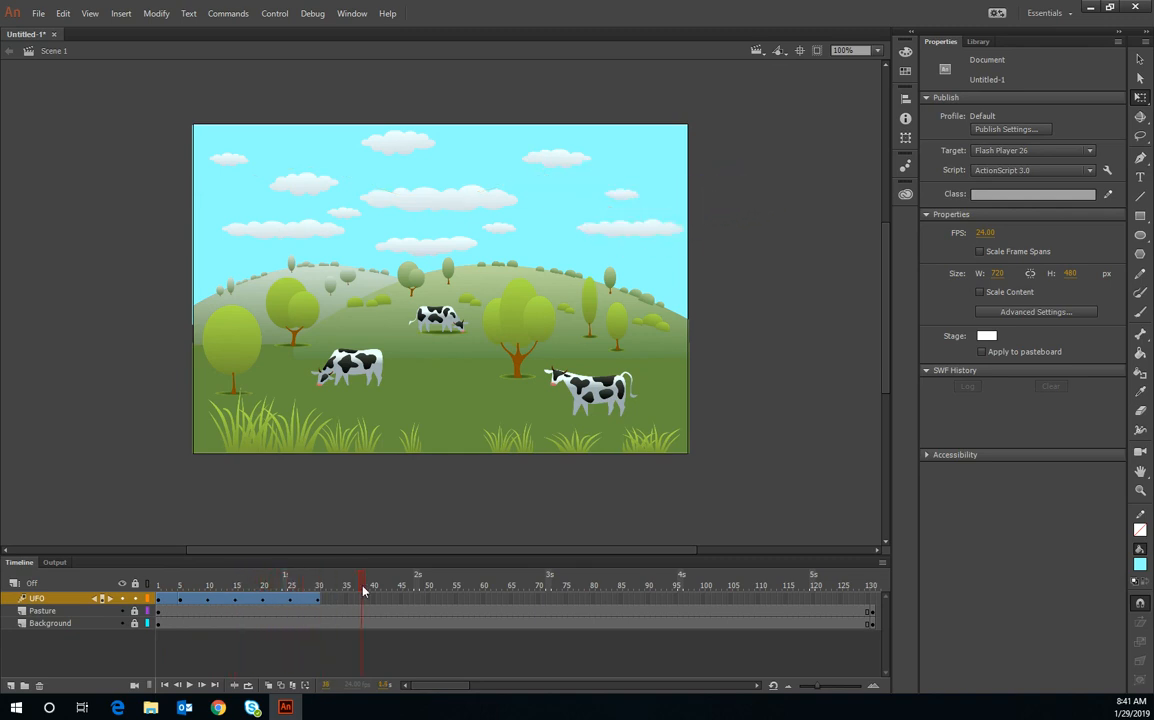
left_click(401, 597)
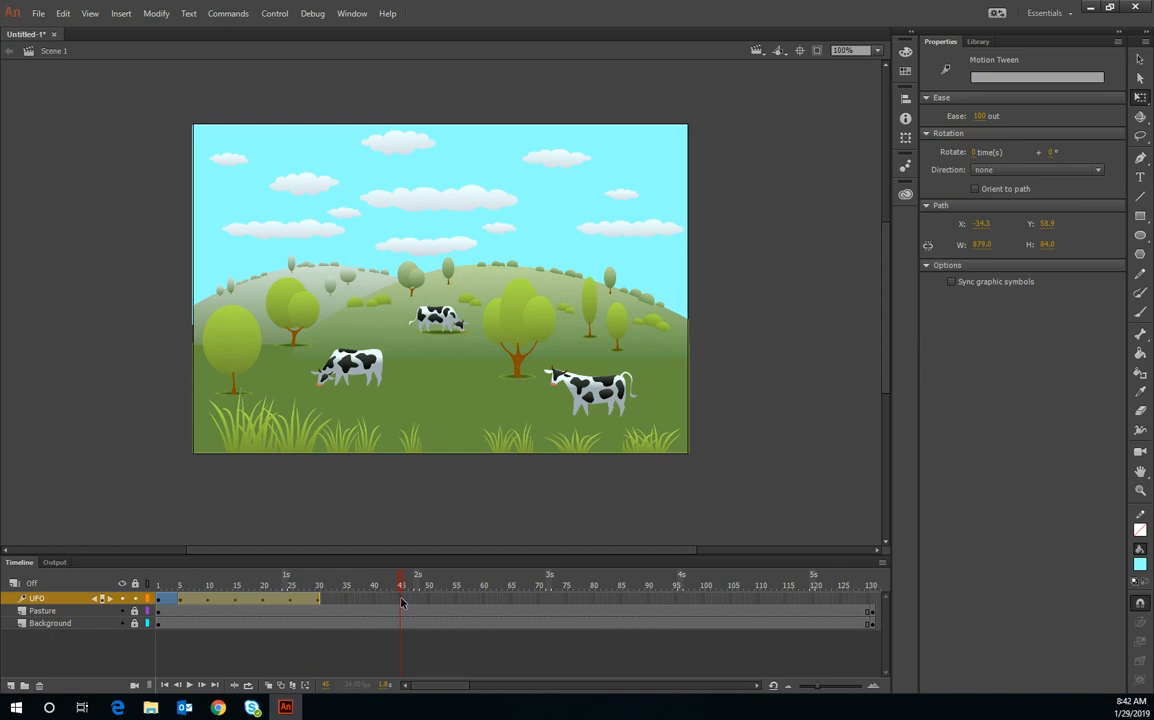
right_click(401, 597)
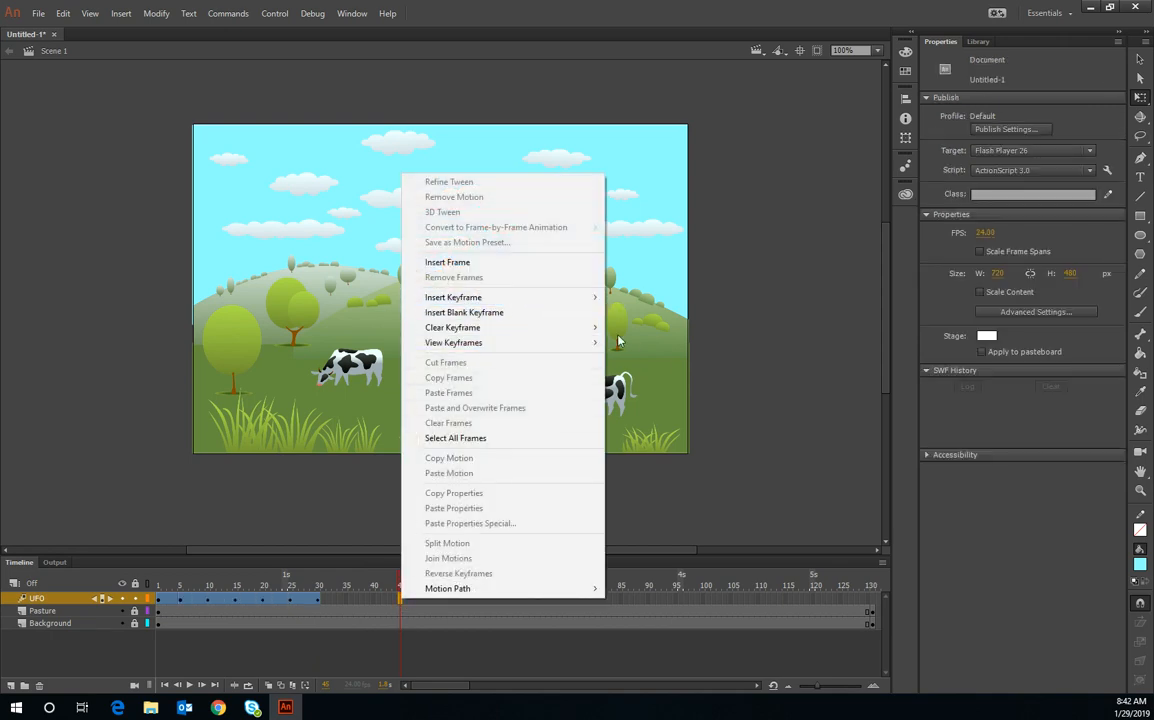
mouse_move(587, 297)
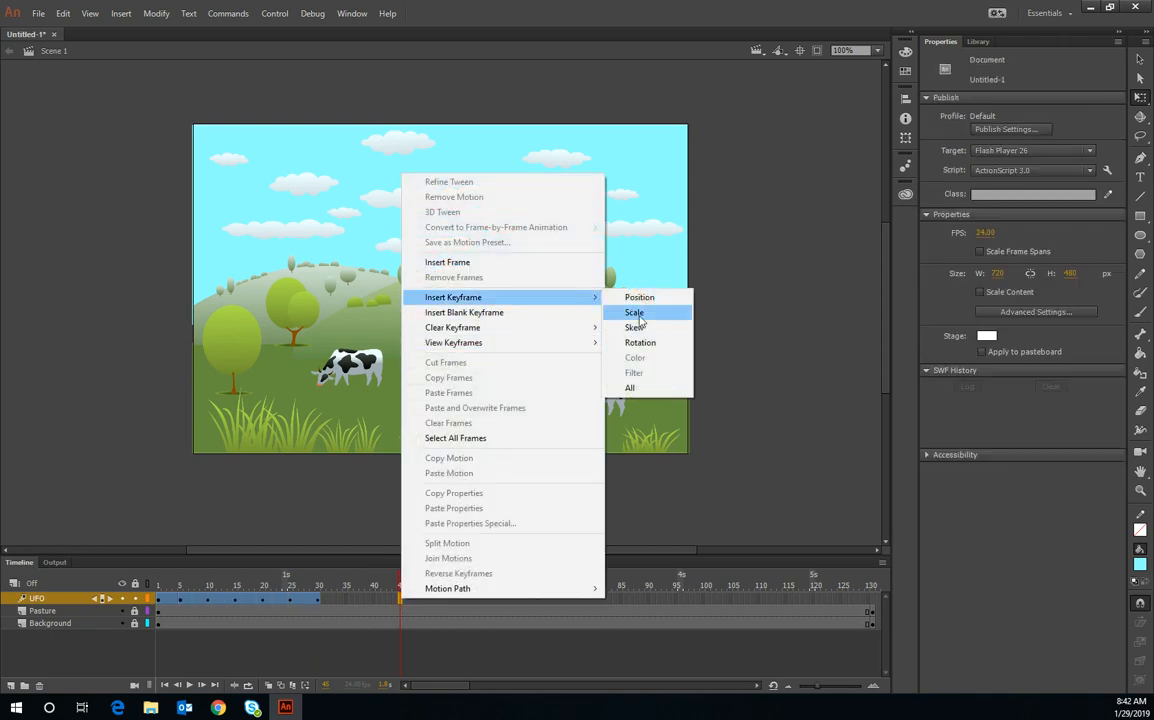
left_click(665, 389)
left_click_drag(793, 176, 835, 297)
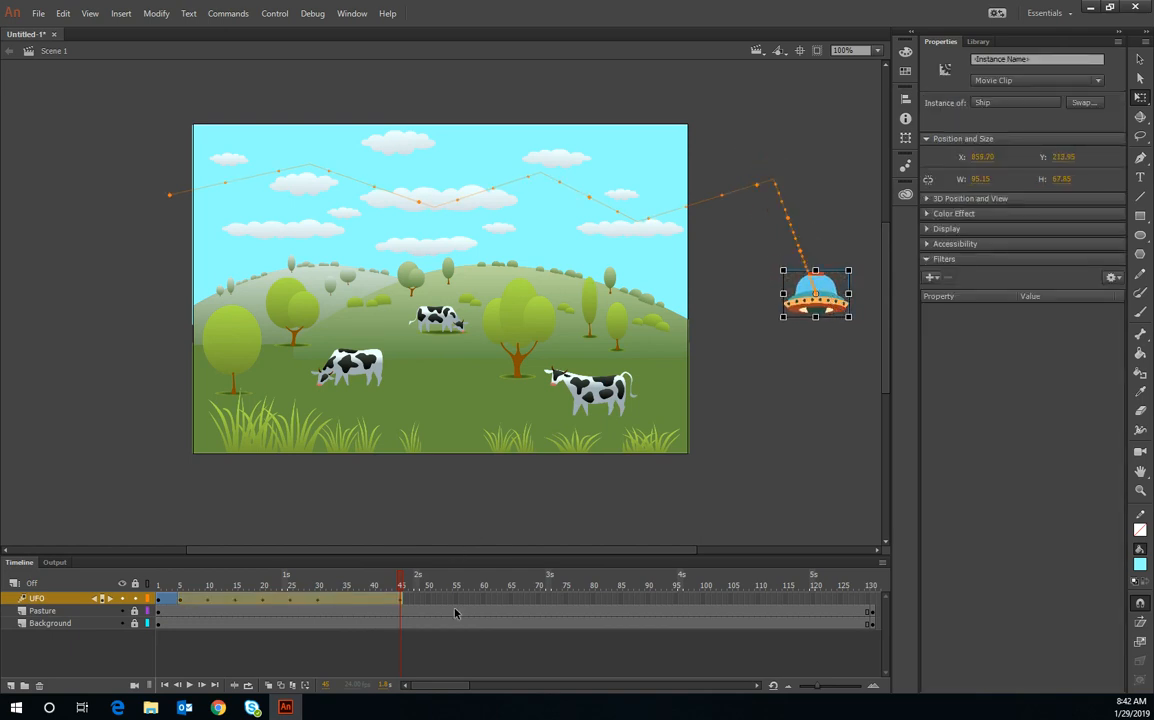
Insert an all-properties keyframe at frame 60, moving the Ship to about X 271, Y 114 and enlarging it to about 179 by 112 px
left_click(485, 600)
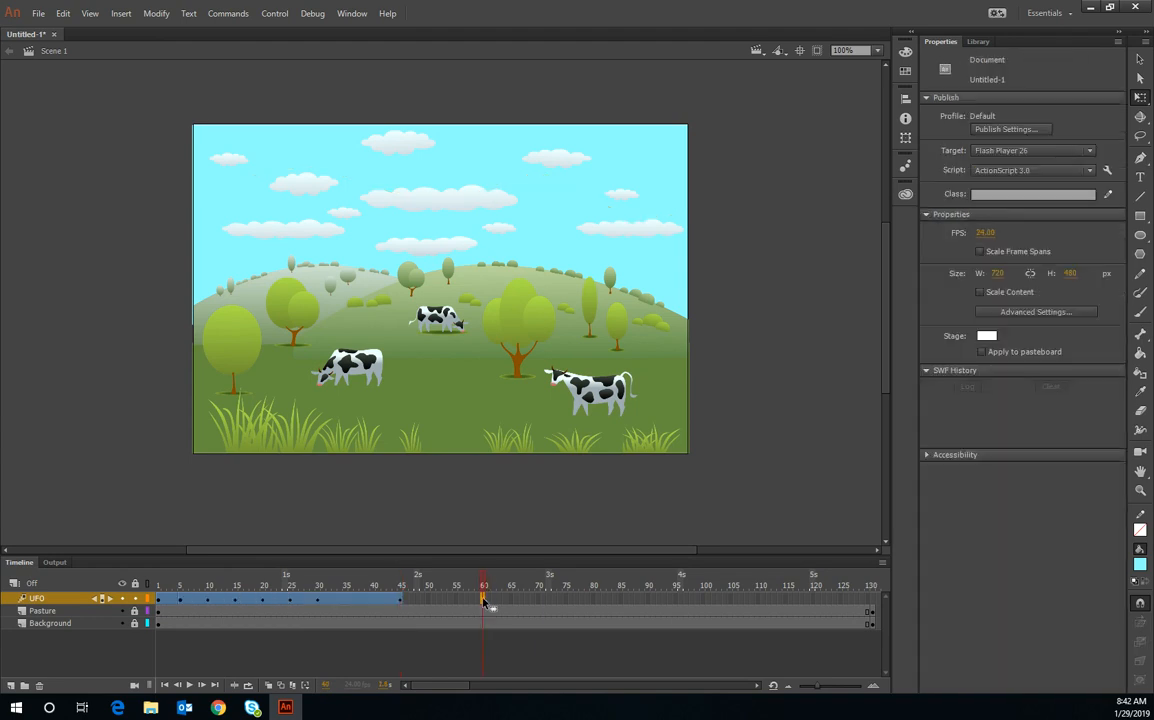
right_click(486, 602)
mouse_move(595, 300)
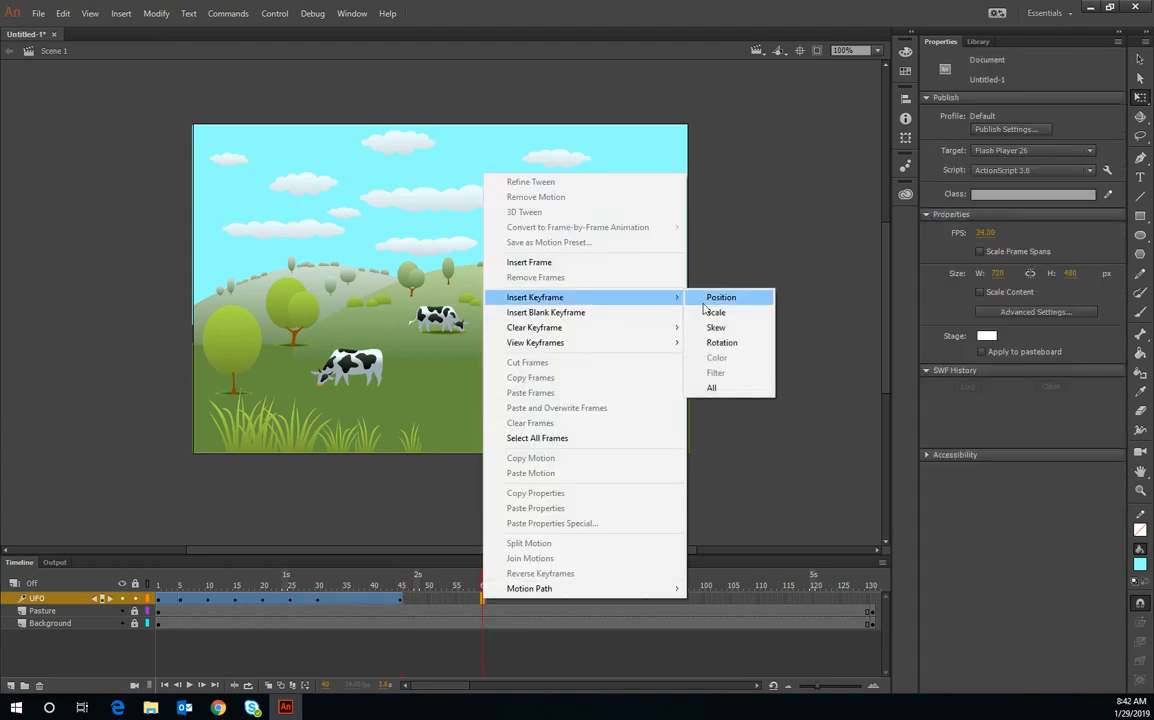
left_click(731, 389)
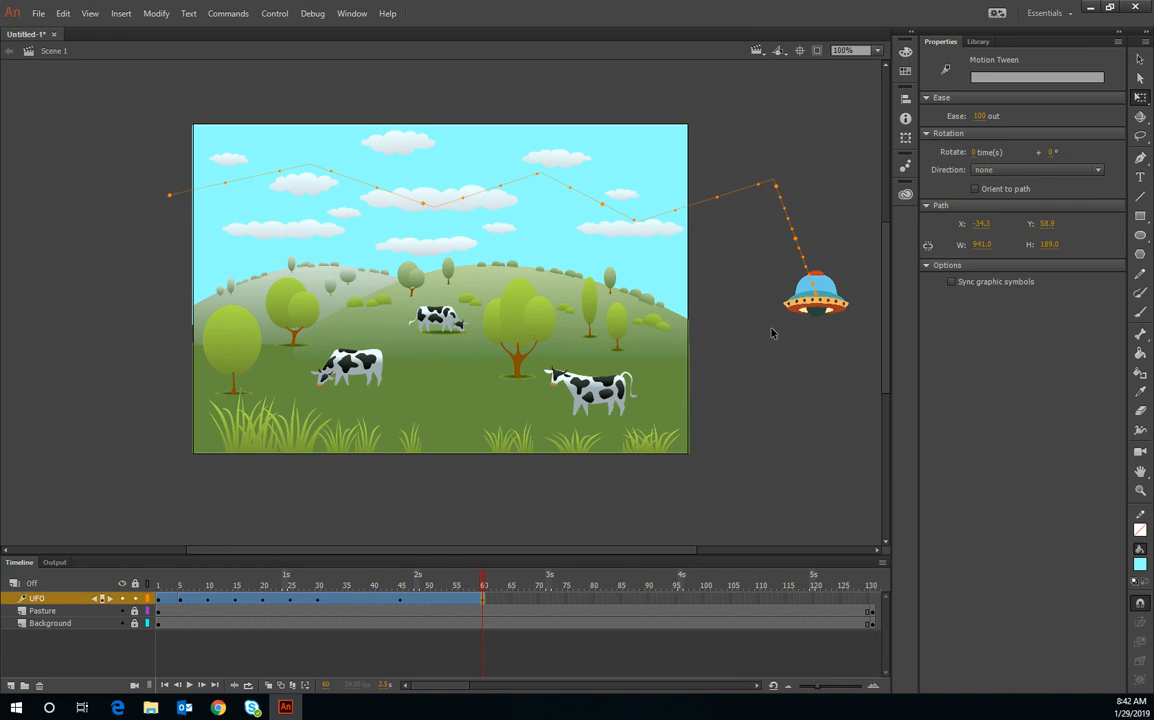
left_click_drag(826, 300, 479, 232)
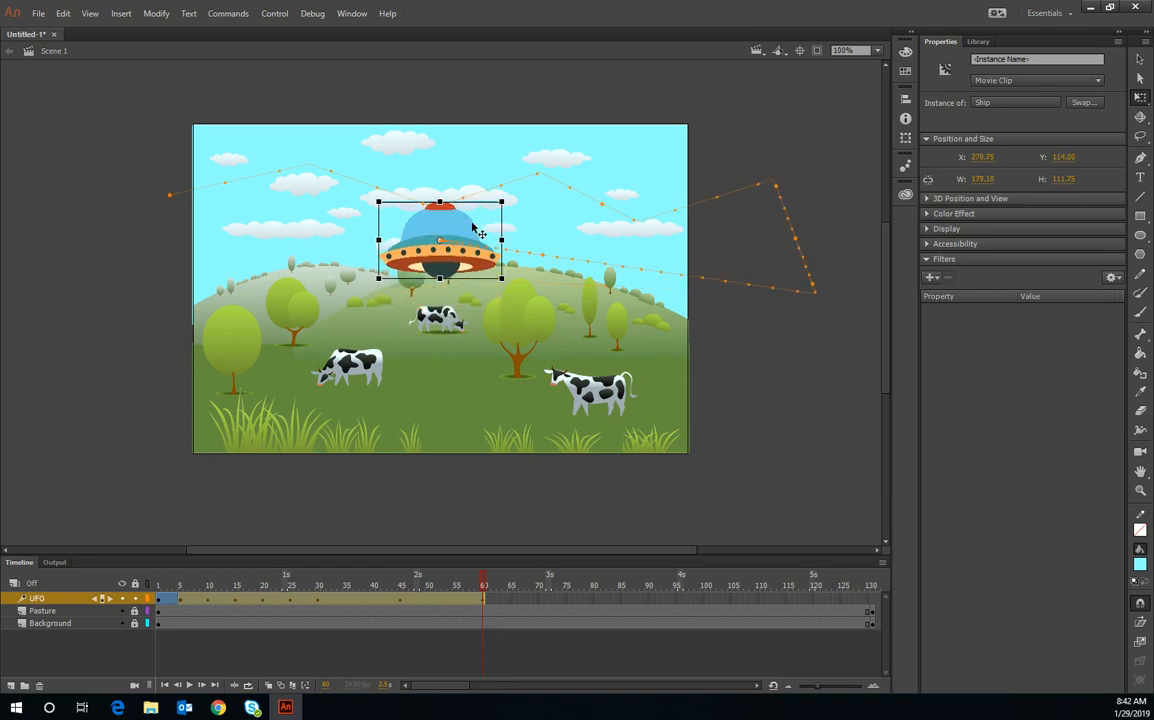
Insert an all-properties keyframe at frame 85, moving the Ship off the stage to about X -208, Y 141, and play the animation from frame 1
left_click_drag(483, 583, 622, 585)
right_click(619, 601)
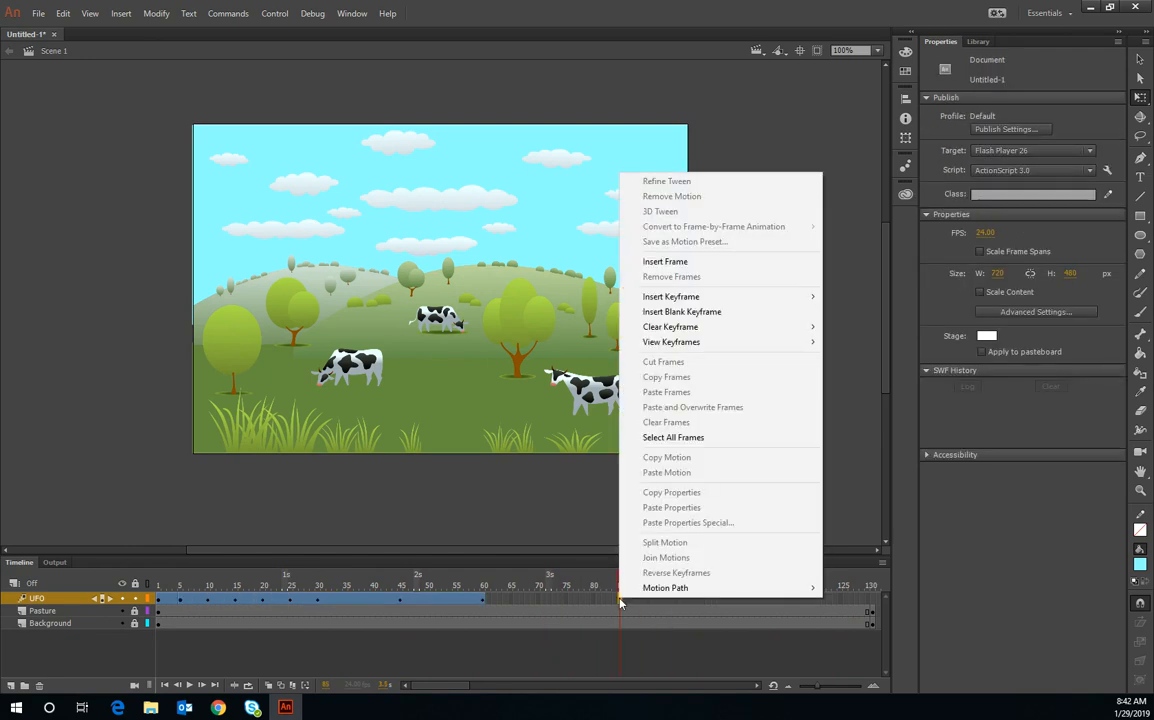
mouse_move(762, 297)
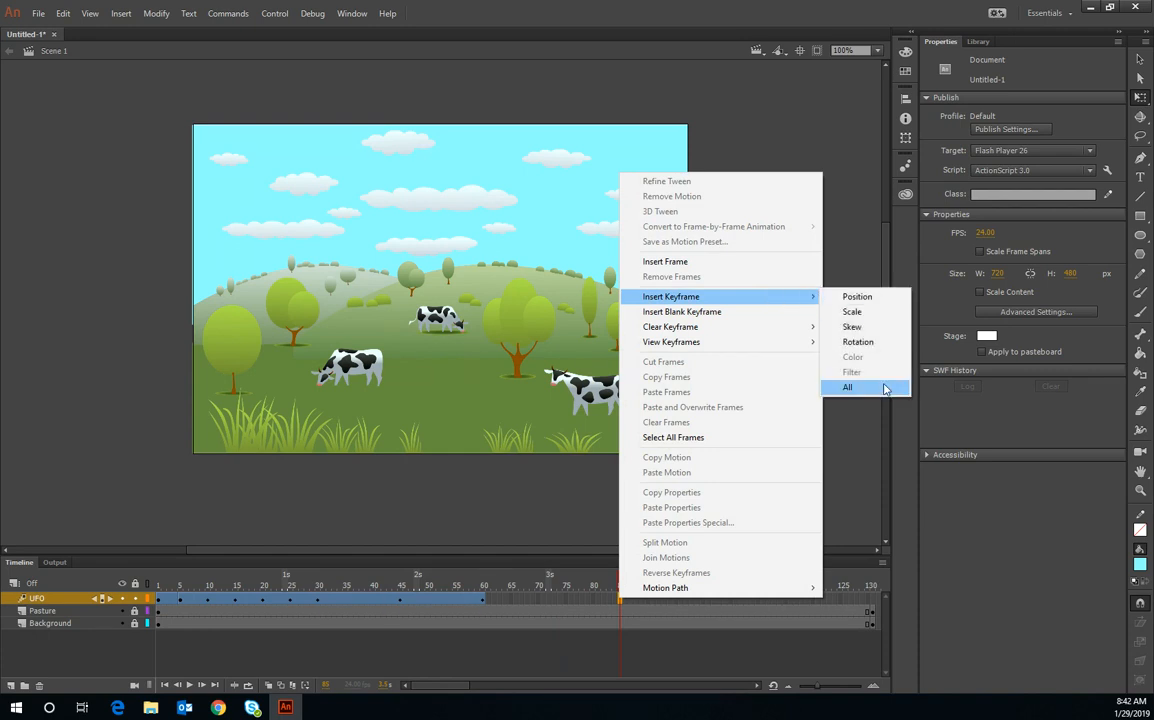
left_click(883, 387)
left_click_drag(455, 245, 150, 262)
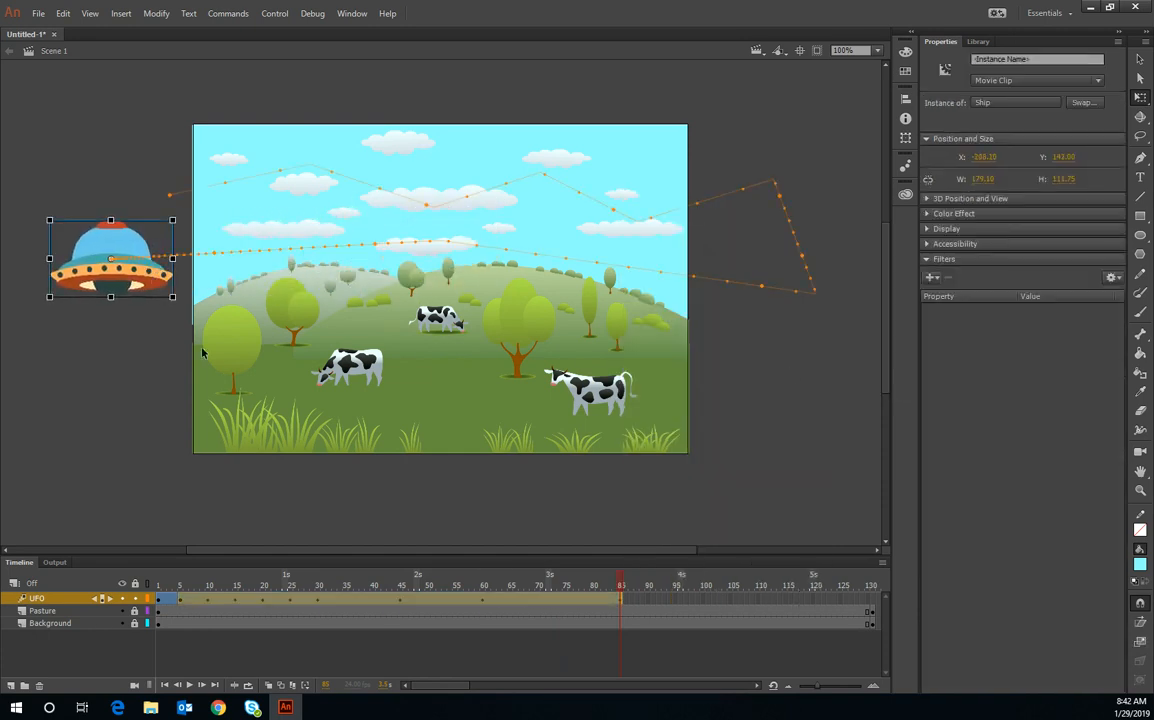
left_click_drag(622, 587, 57, 556)
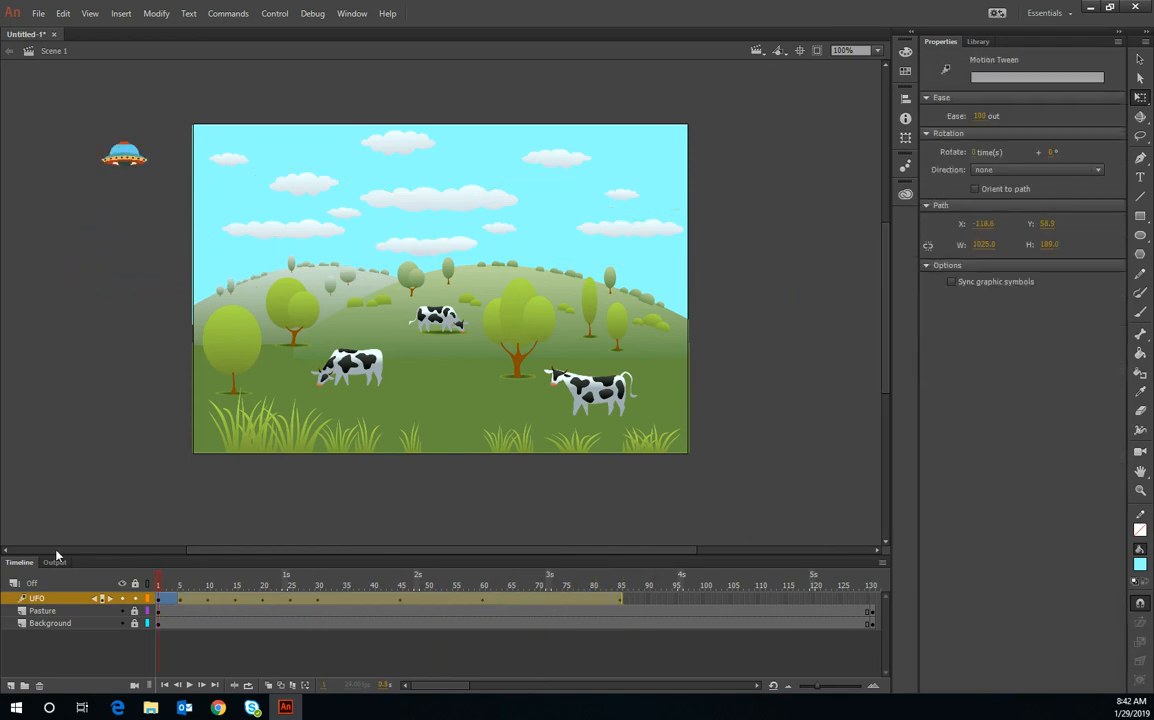
left_click(189, 685)
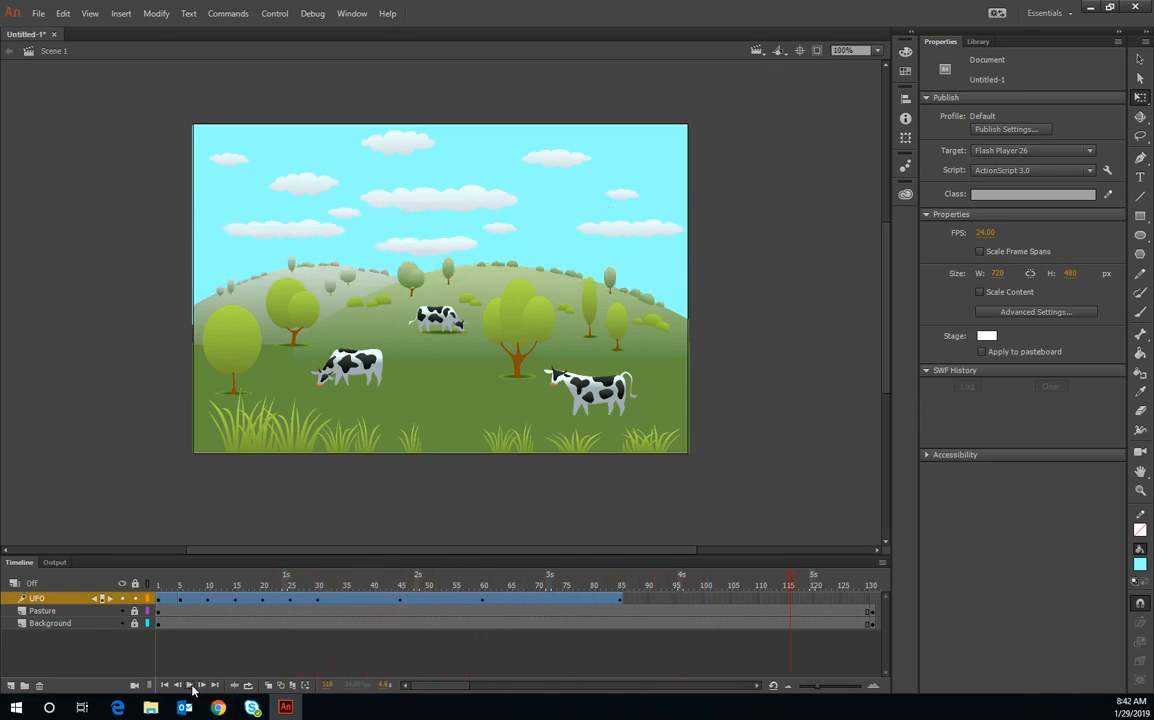
Lengthen the UFO tween by inserting two extra frames at frame 8 and three extra frames at frame 15
left_click(197, 600)
right_click(197, 602)
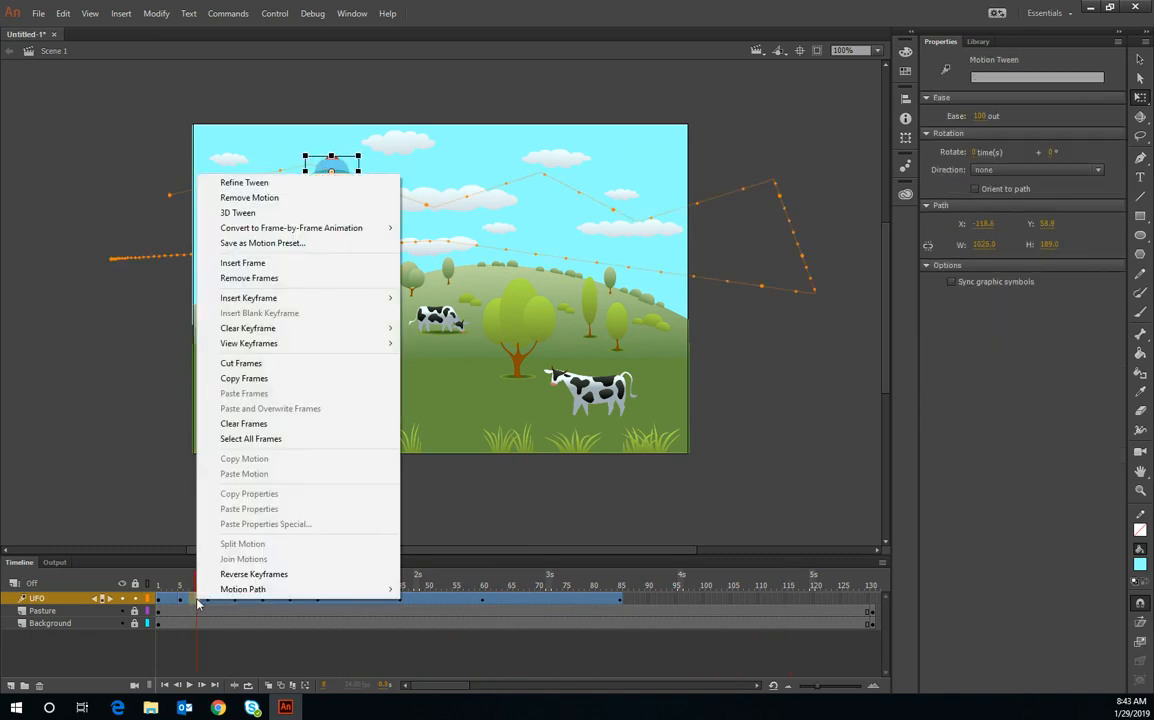
left_click(262, 264)
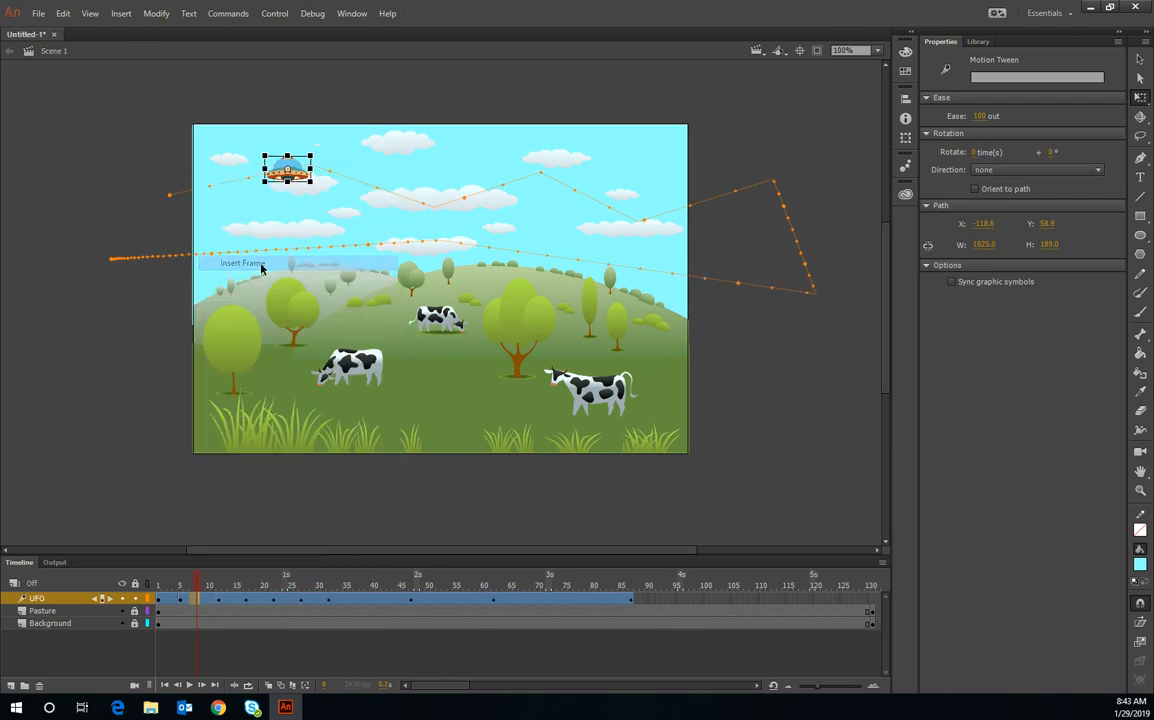
left_click(230, 600)
left_click(237, 600)
right_click(237, 600)
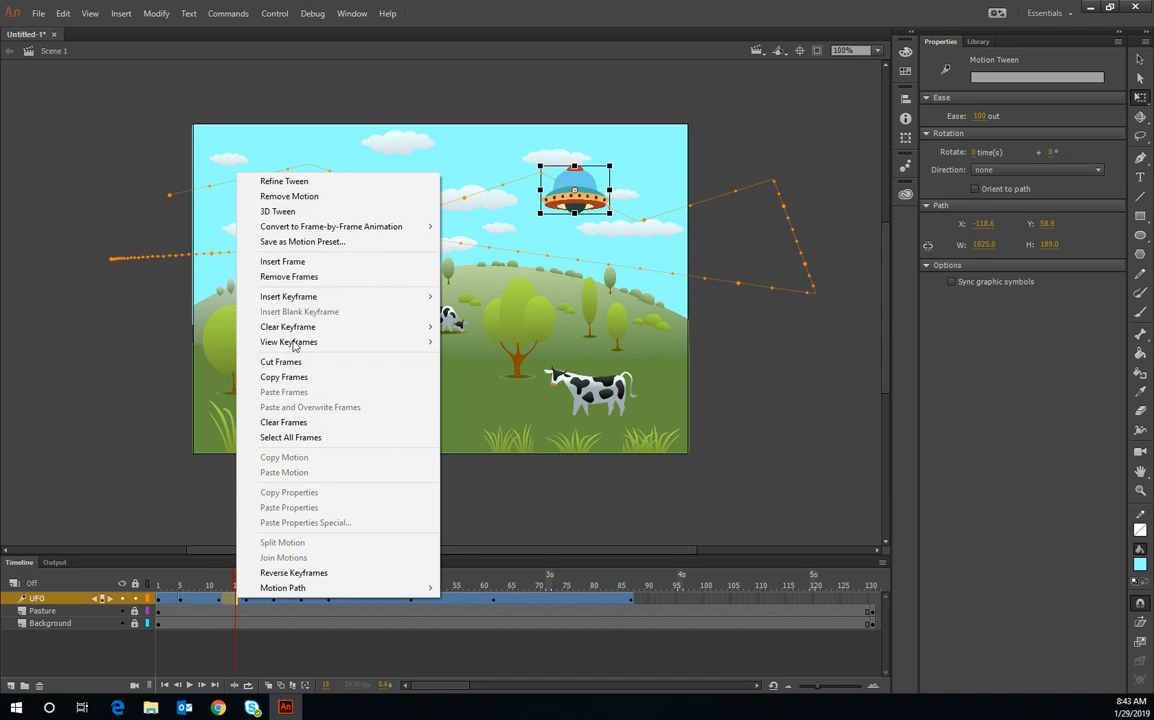
left_click(290, 261)
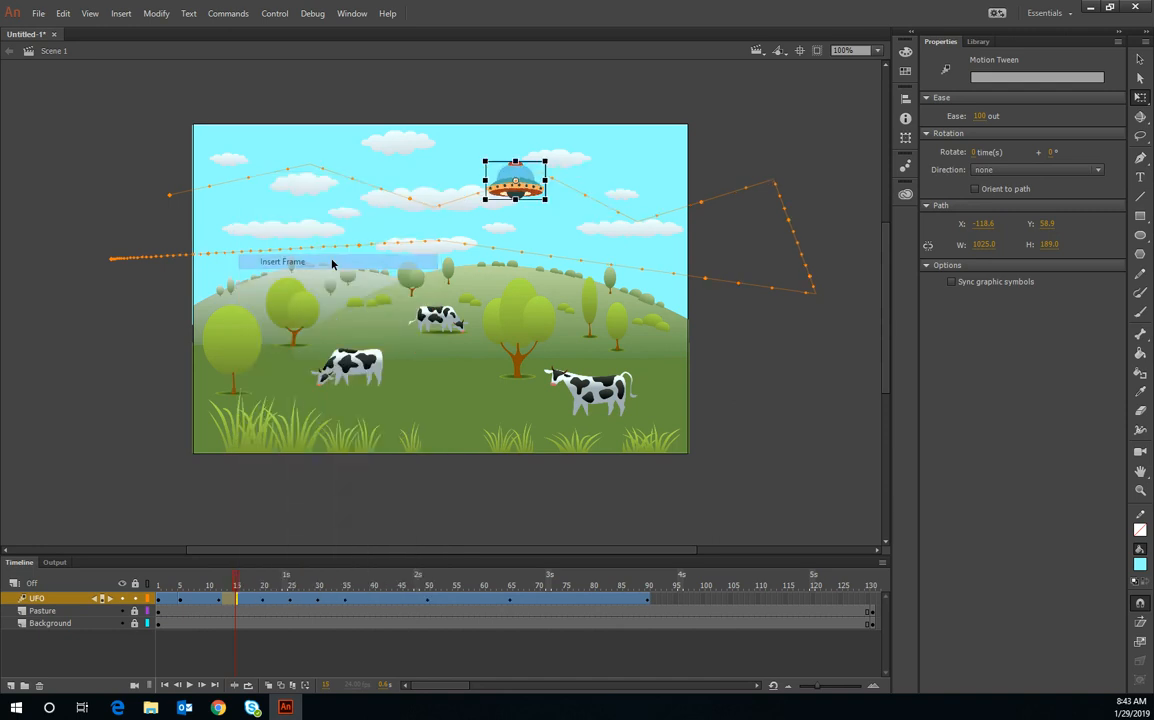
Insert two extra frames at frame 23 of the UFO tween
left_click(246, 600)
left_click(278, 600)
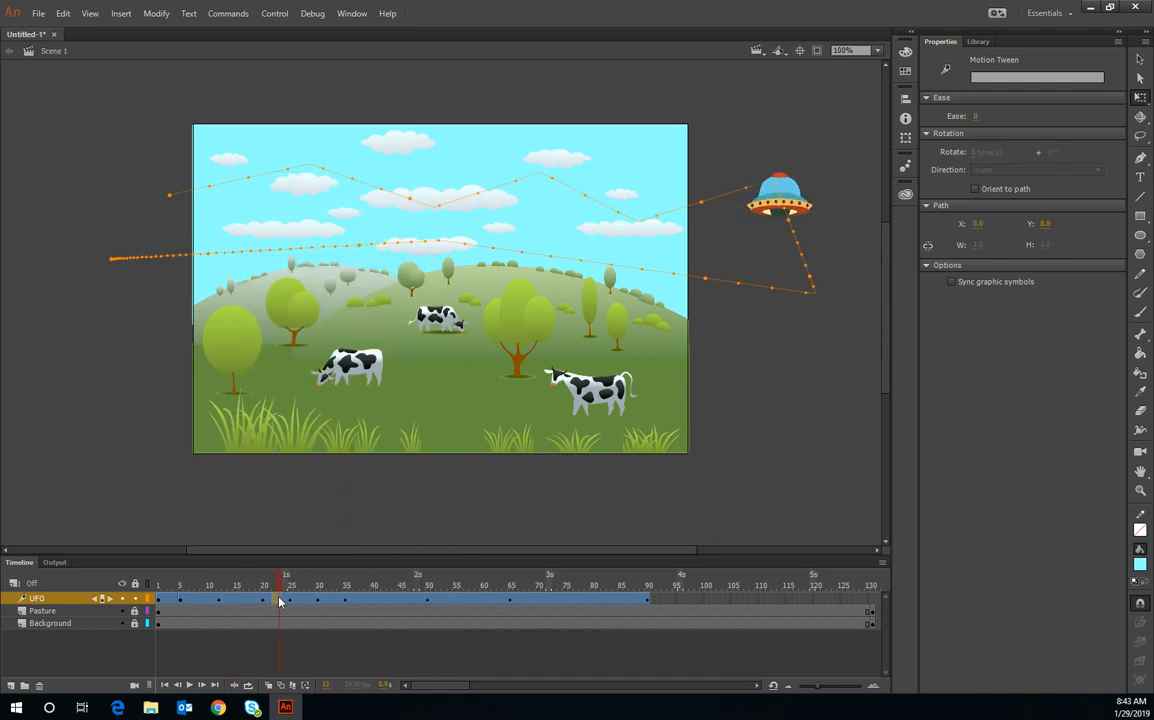
right_click(279, 600)
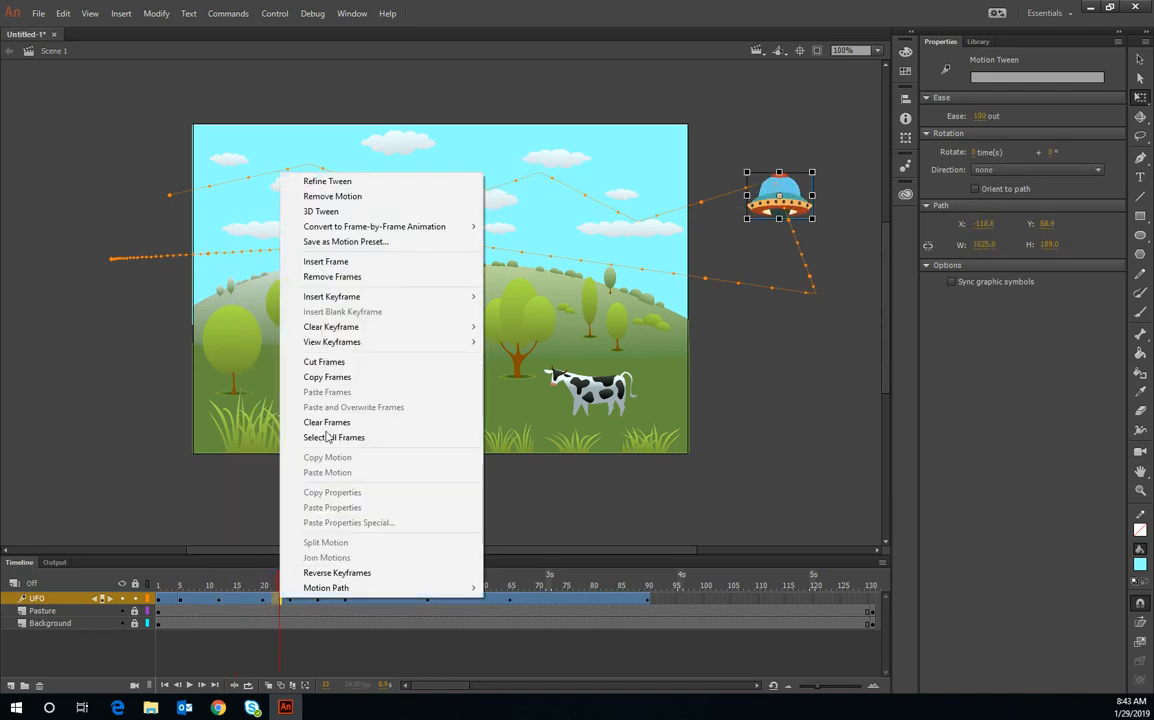
left_click(350, 262)
Try to insert extra frames at frame 30 with the whole UFO tween selected
right_click(319, 602)
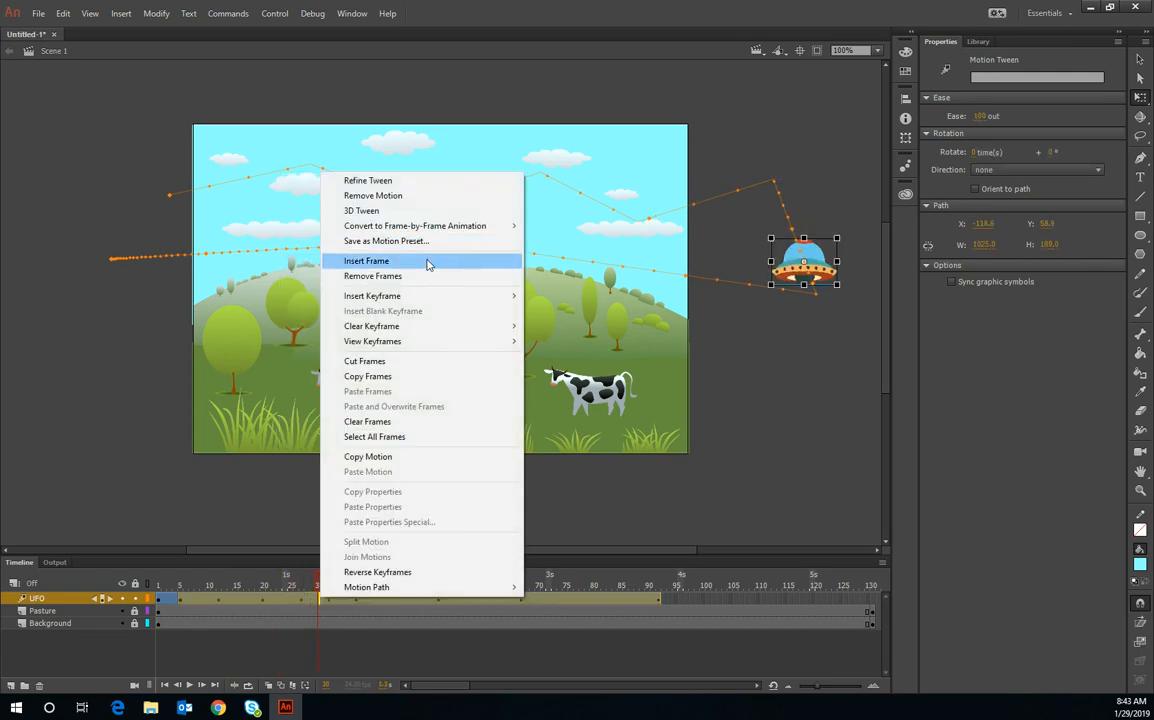
left_click(427, 263)
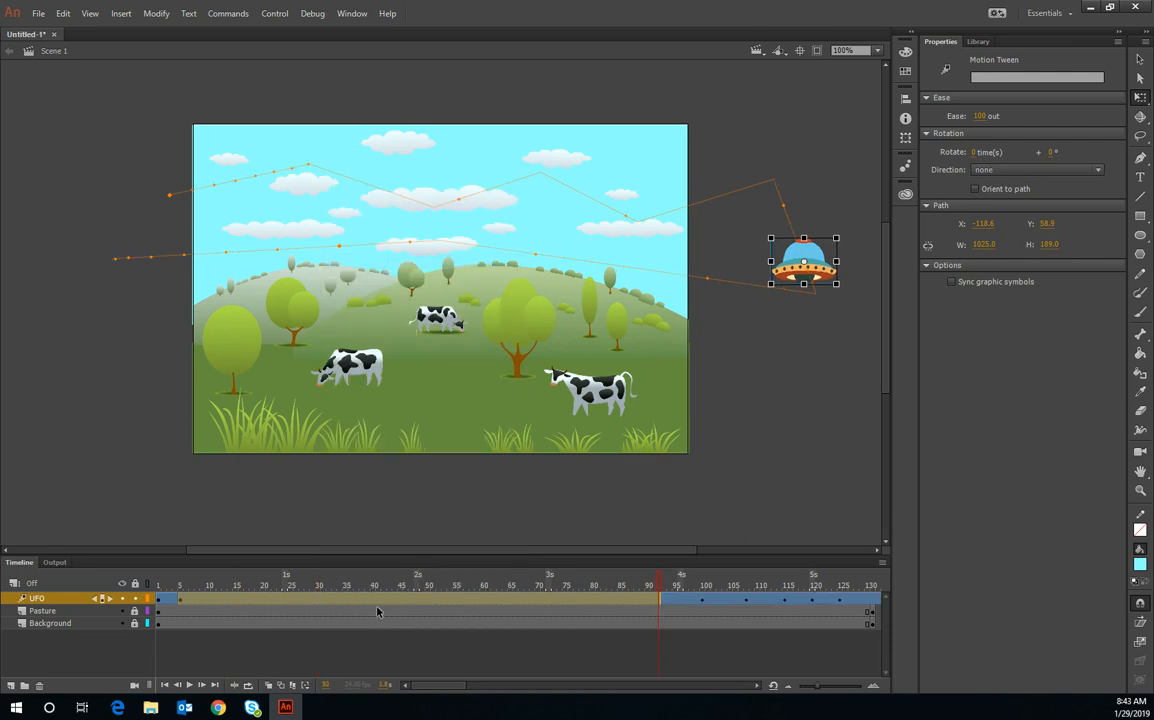
key("ctrl+z")
Select only the two frames ending at frame 30 of the UFO tween and insert two extra frames there
left_click(314, 602)
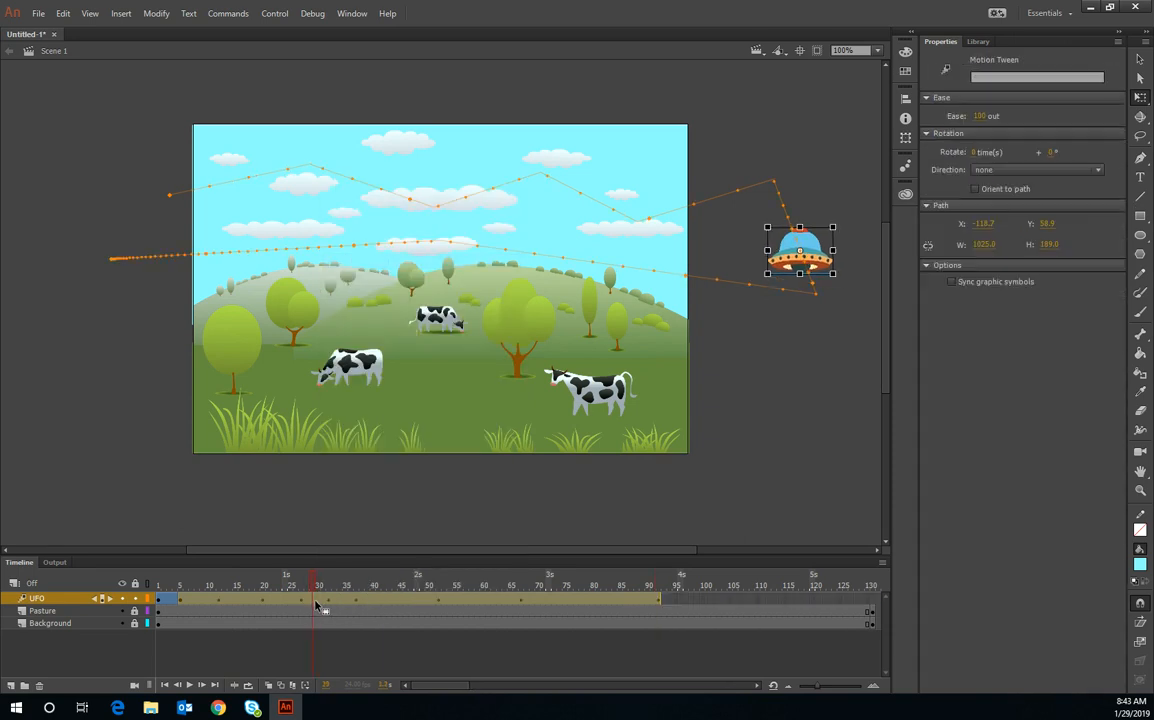
left_click(374, 598)
left_click(323, 623)
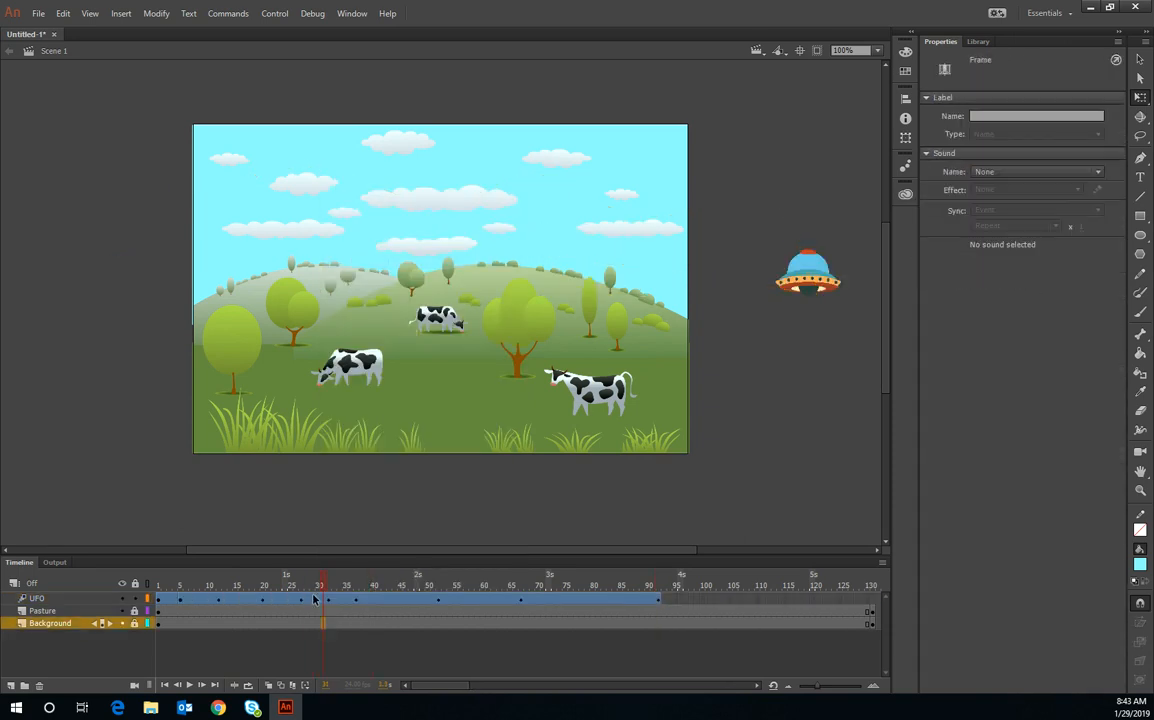
left_click(318, 601)
right_click(320, 601)
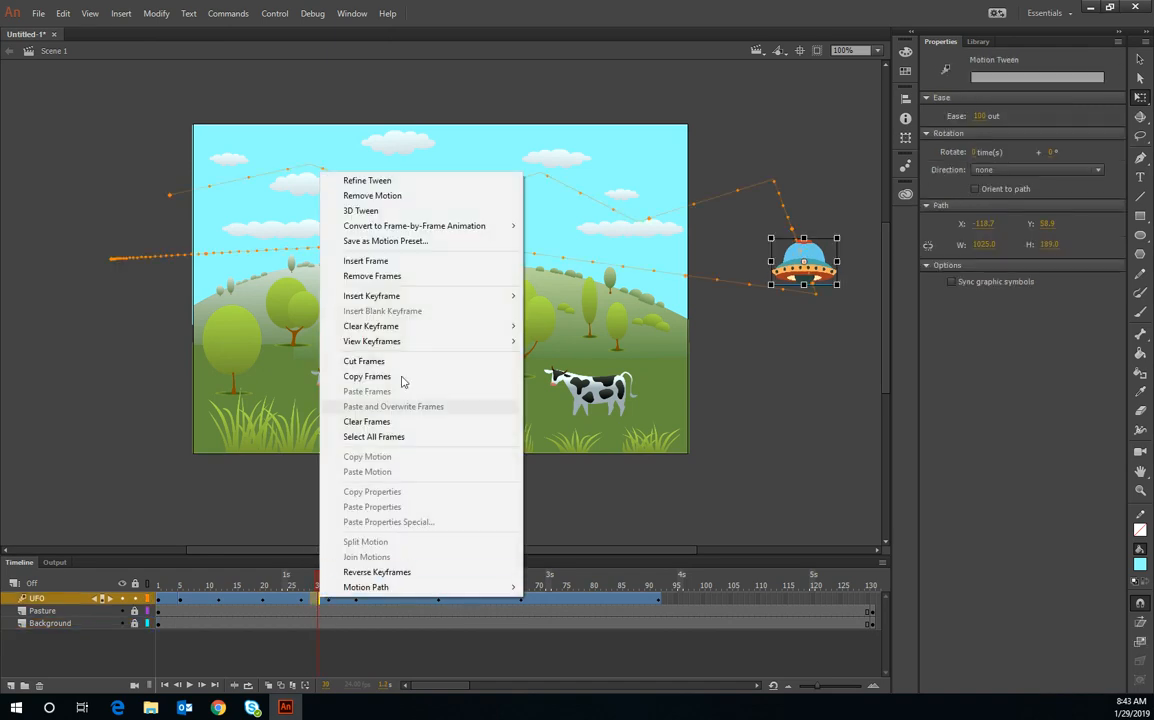
left_click(409, 263)
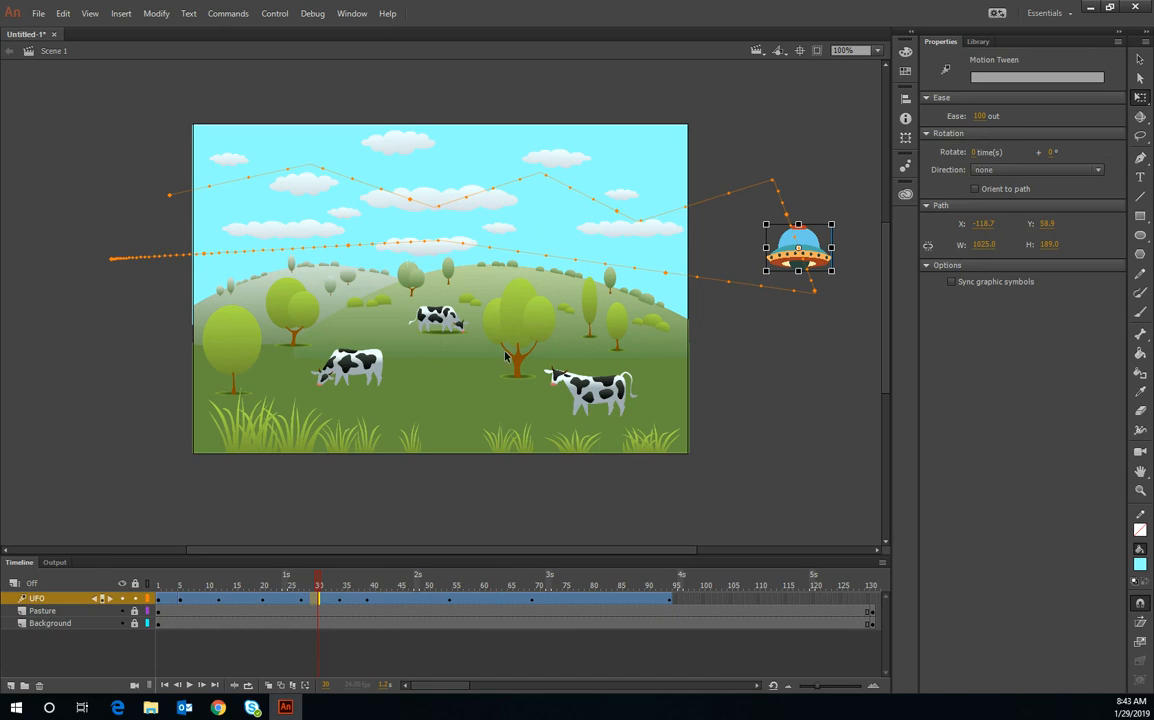
Try to insert all-properties keyframes on frames 36 to 38 of the UFO tween
left_click_drag(348, 600, 358, 601)
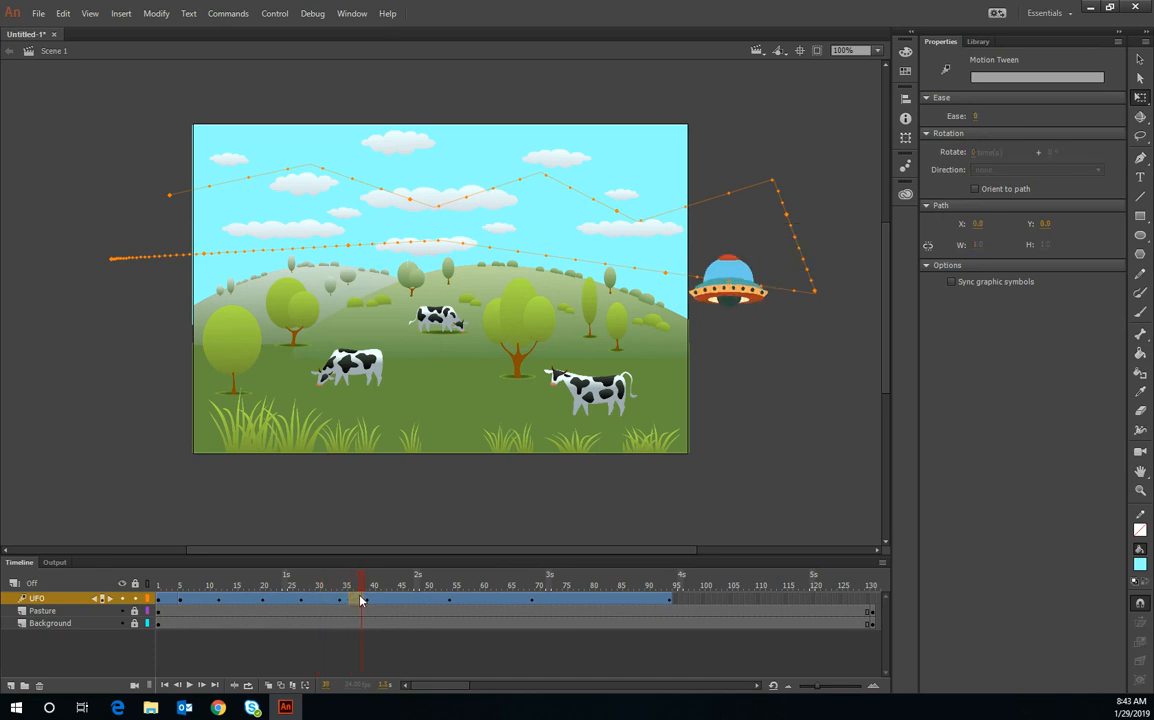
left_click(361, 600)
right_click(361, 600)
mouse_move(462, 297)
left_click(590, 384)
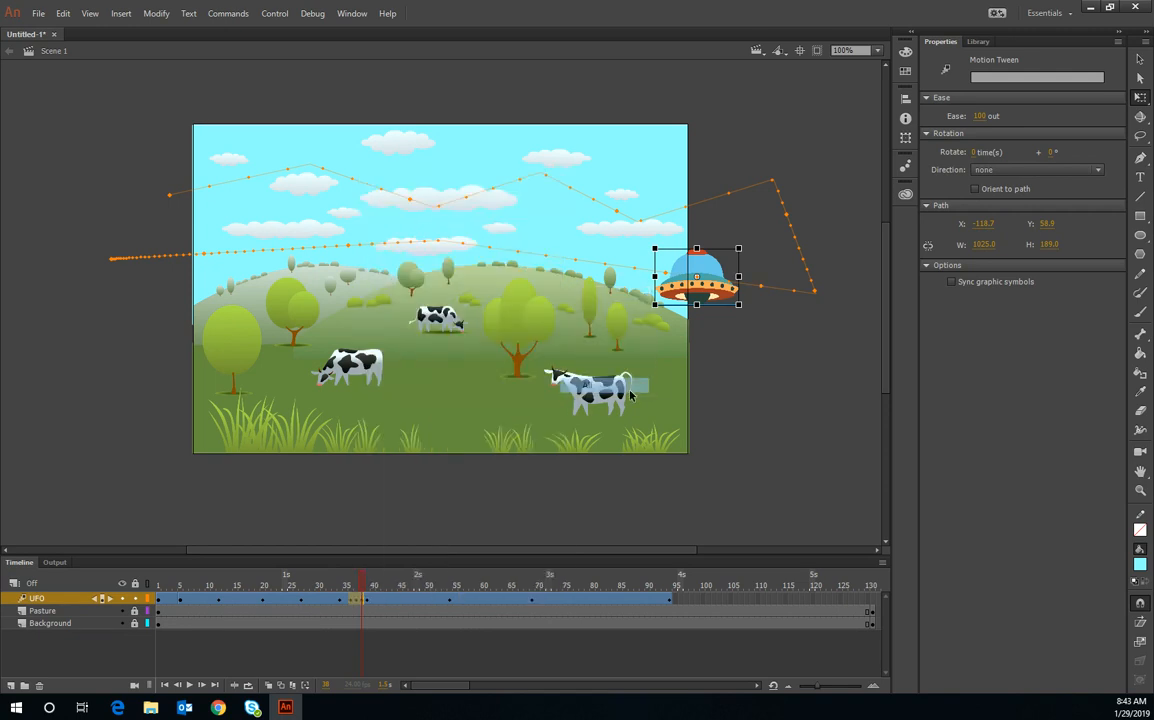
key("ctrl+z")
Try to insert all-properties keyframes on the selected UFO frames ending at frame 37
left_click(357, 602)
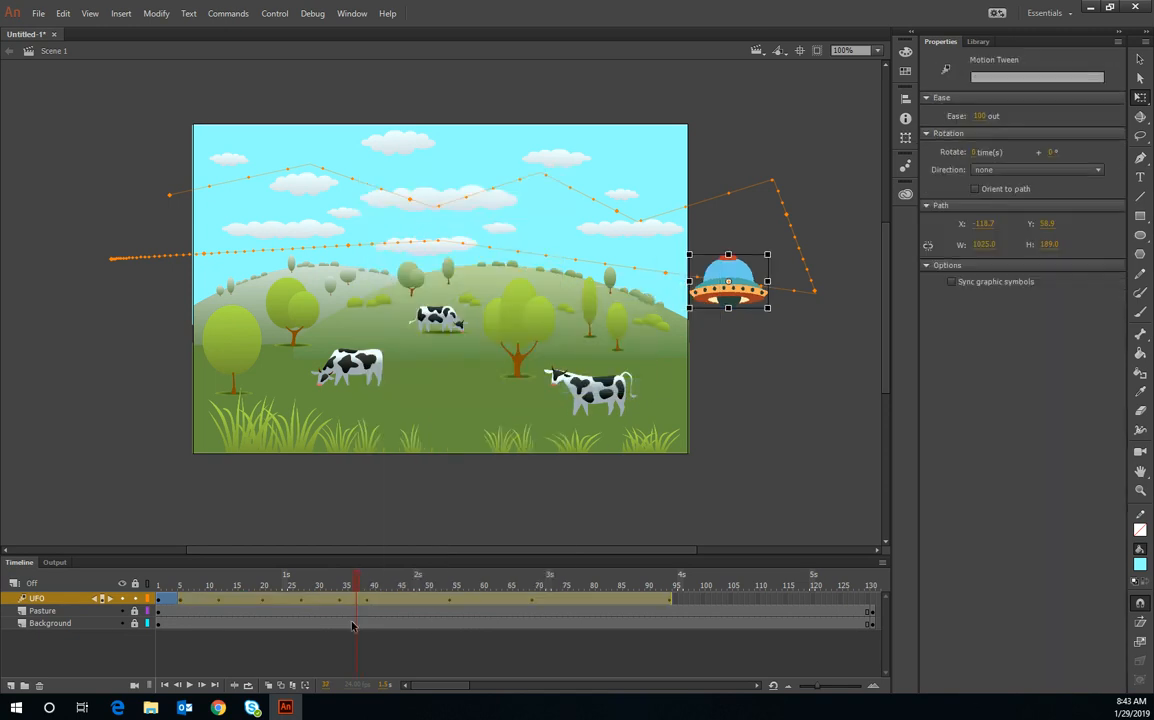
left_click(352, 623)
left_click(357, 600)
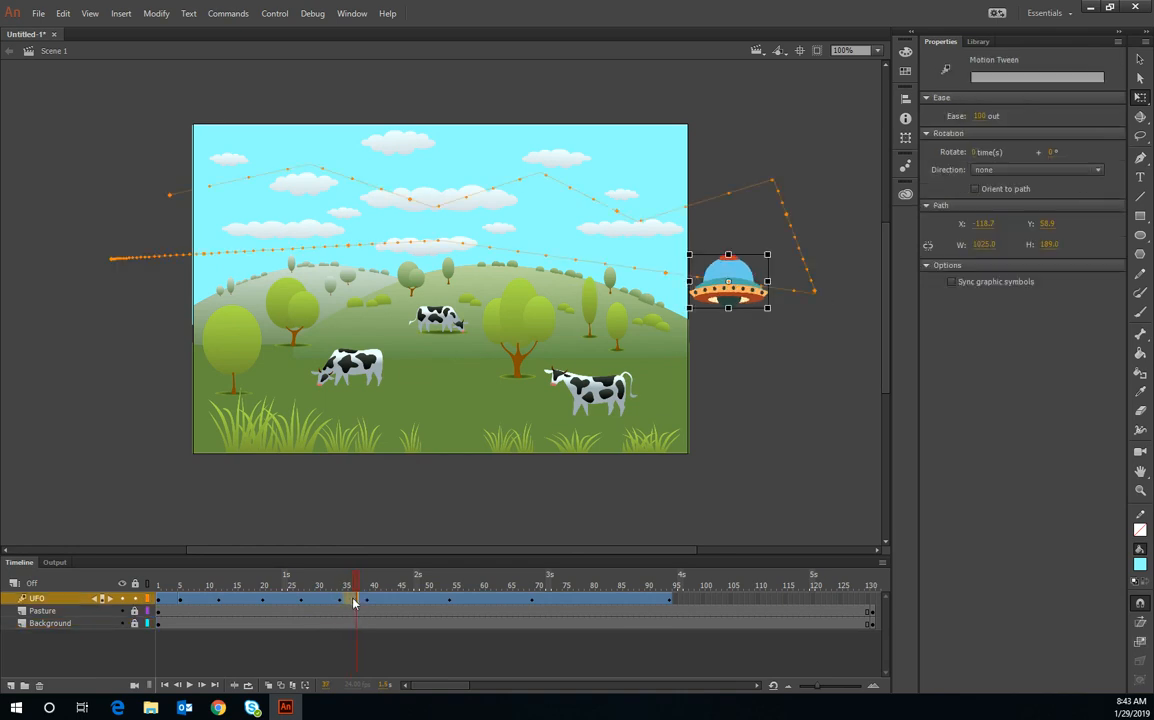
right_click(357, 600)
mouse_move(443, 300)
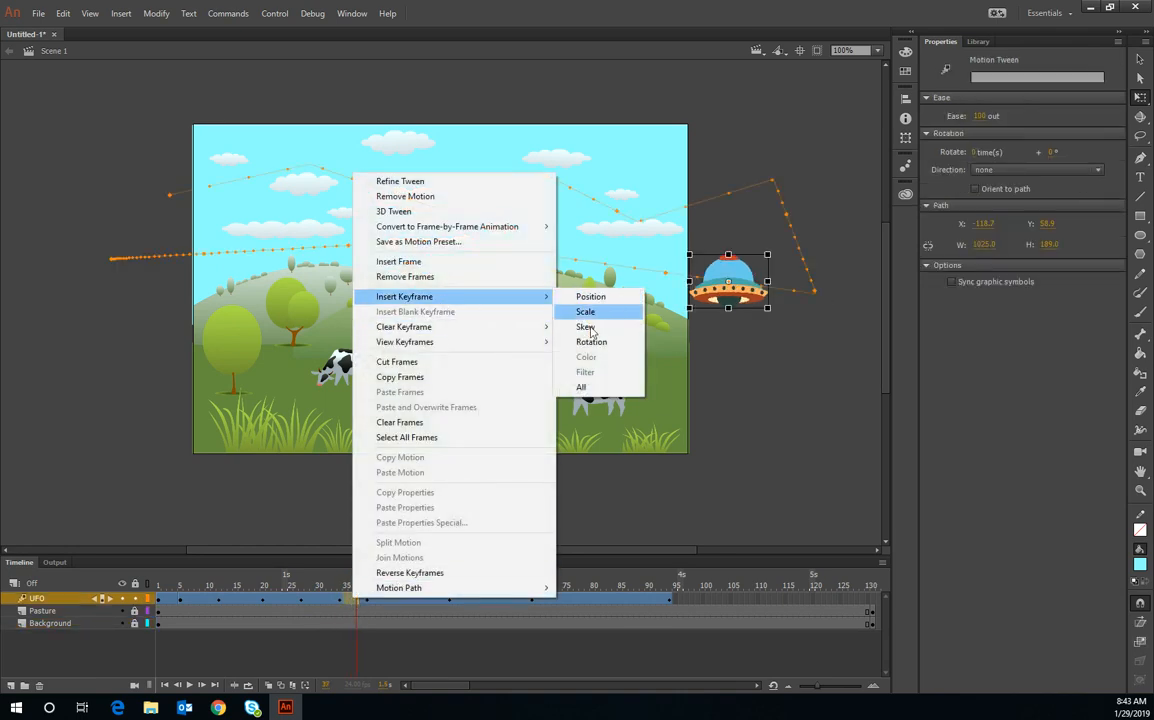
left_click(592, 387)
key("ctrl+z")
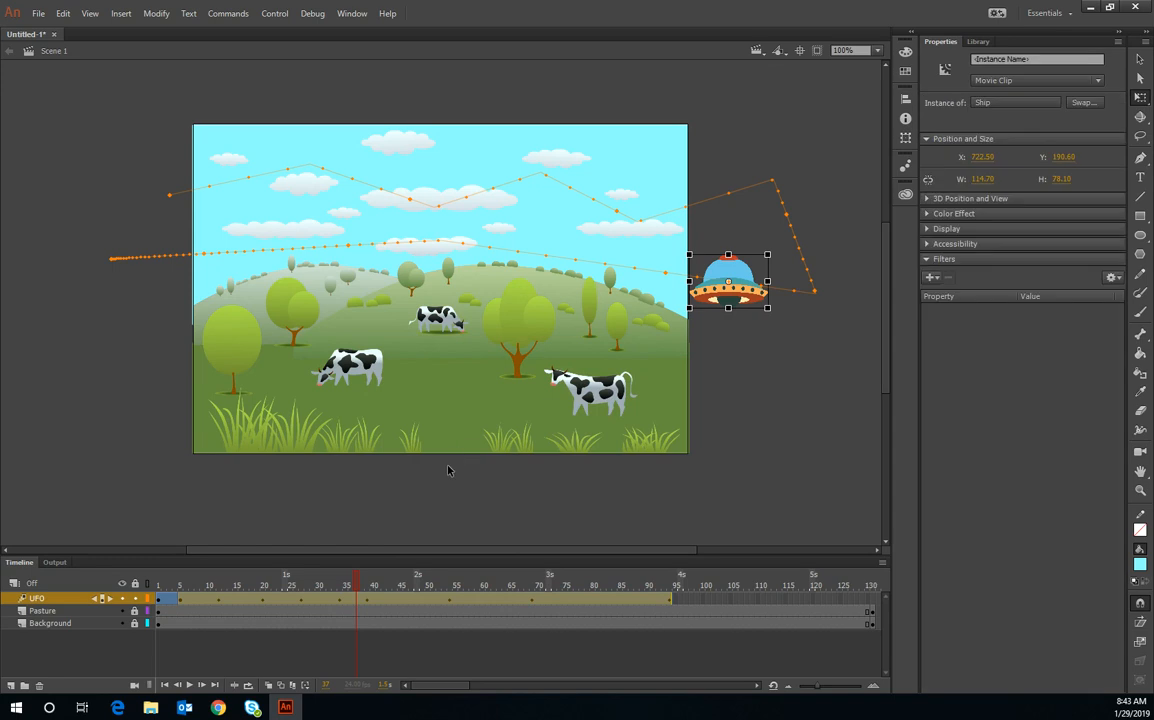
Insert two extra frames at frames 36 to 37 of the UFO tween, and repeat the insertion once more
left_click(355, 622)
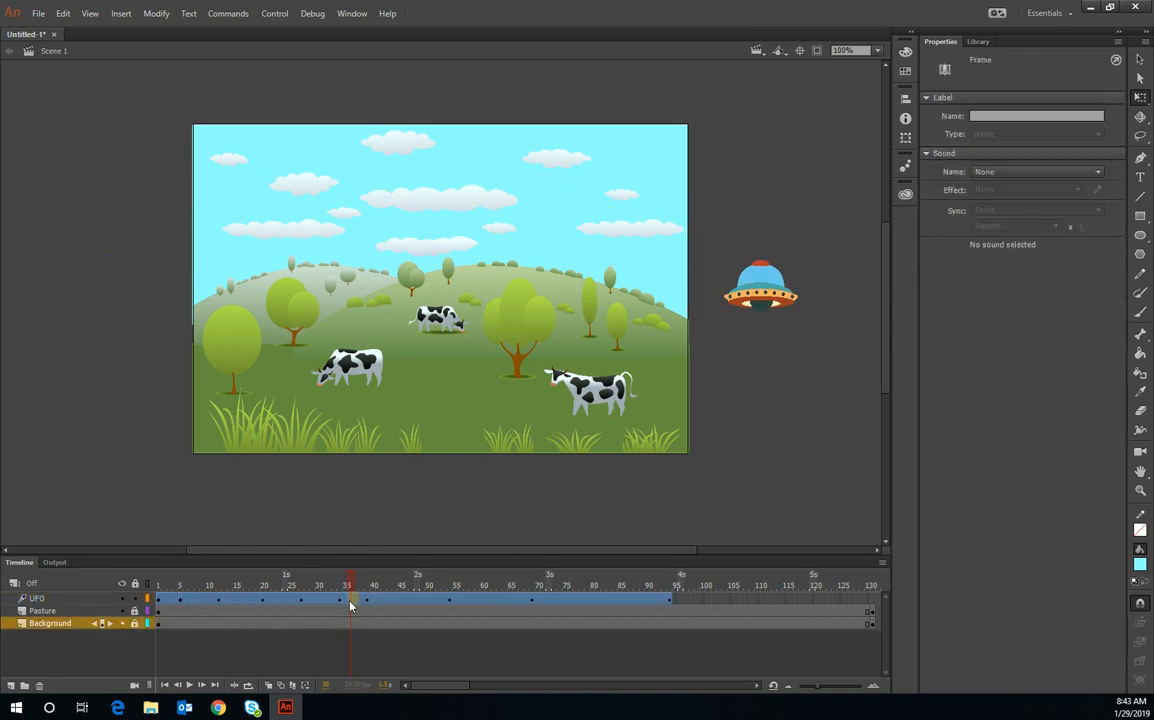
right_click(351, 598)
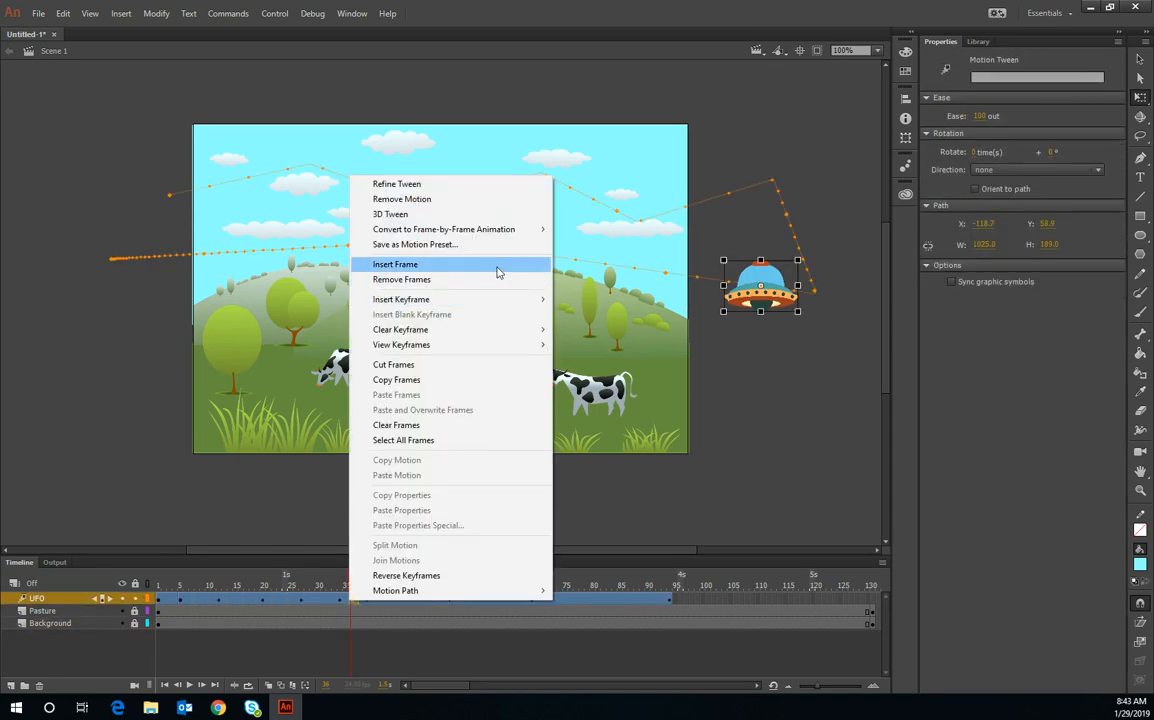
left_click(497, 271)
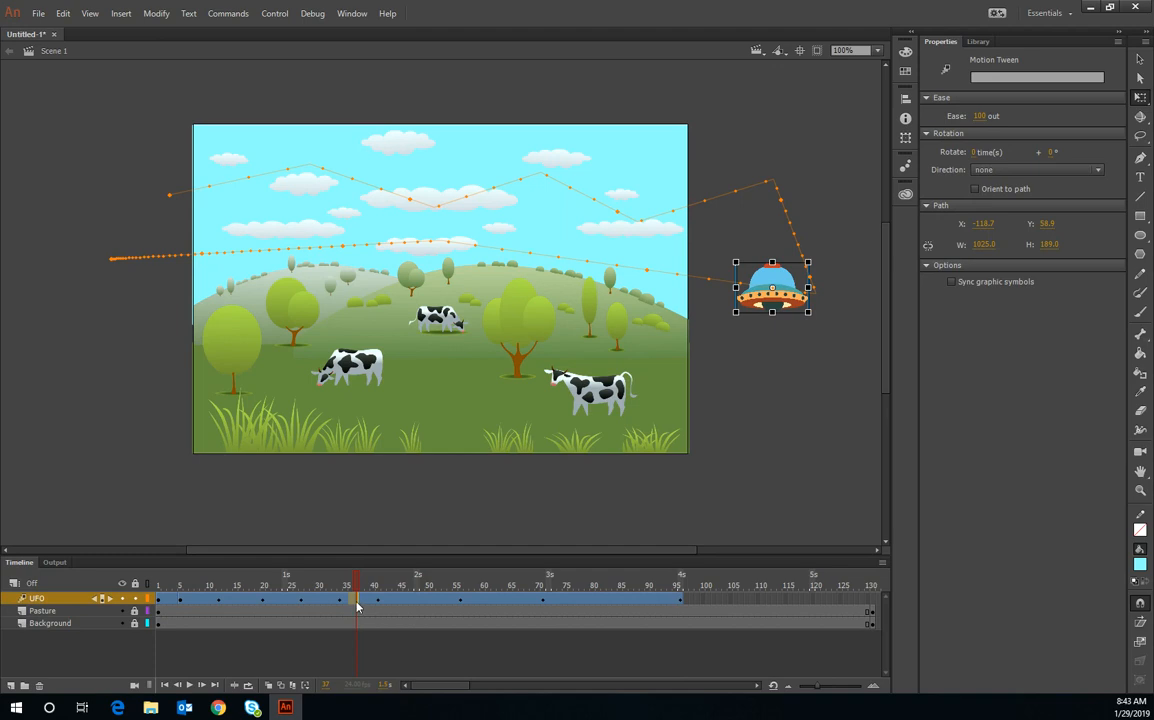
right_click(356, 603)
left_click(484, 261)
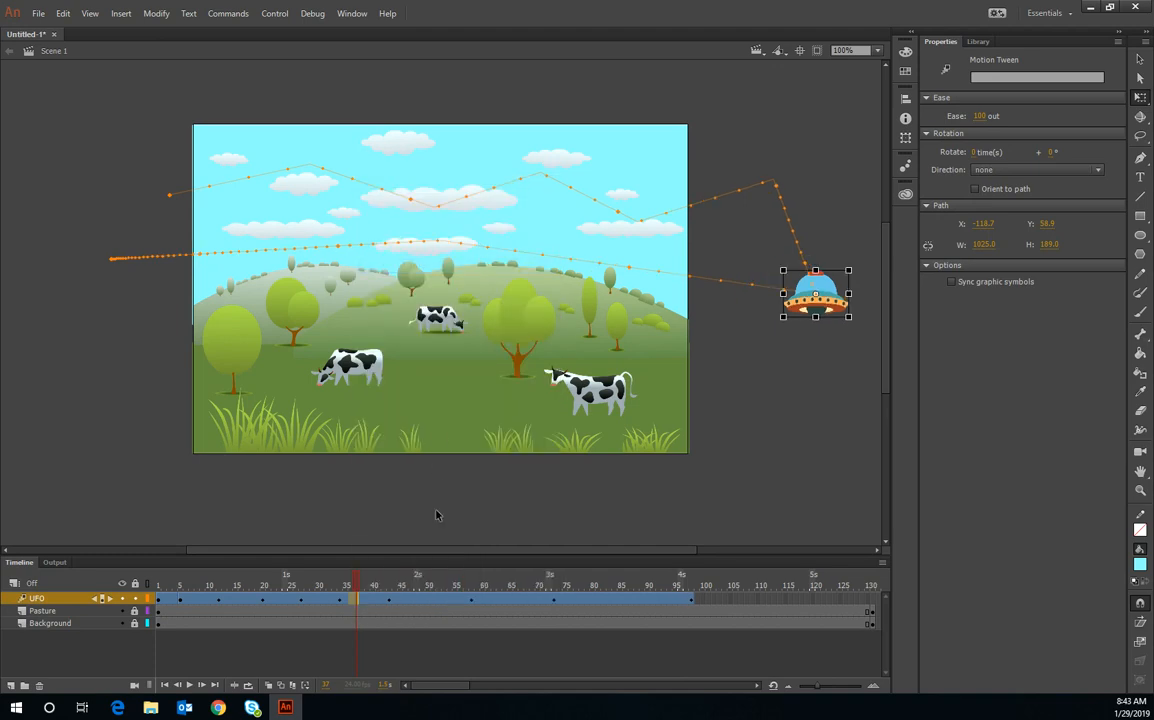
left_click(418, 624)
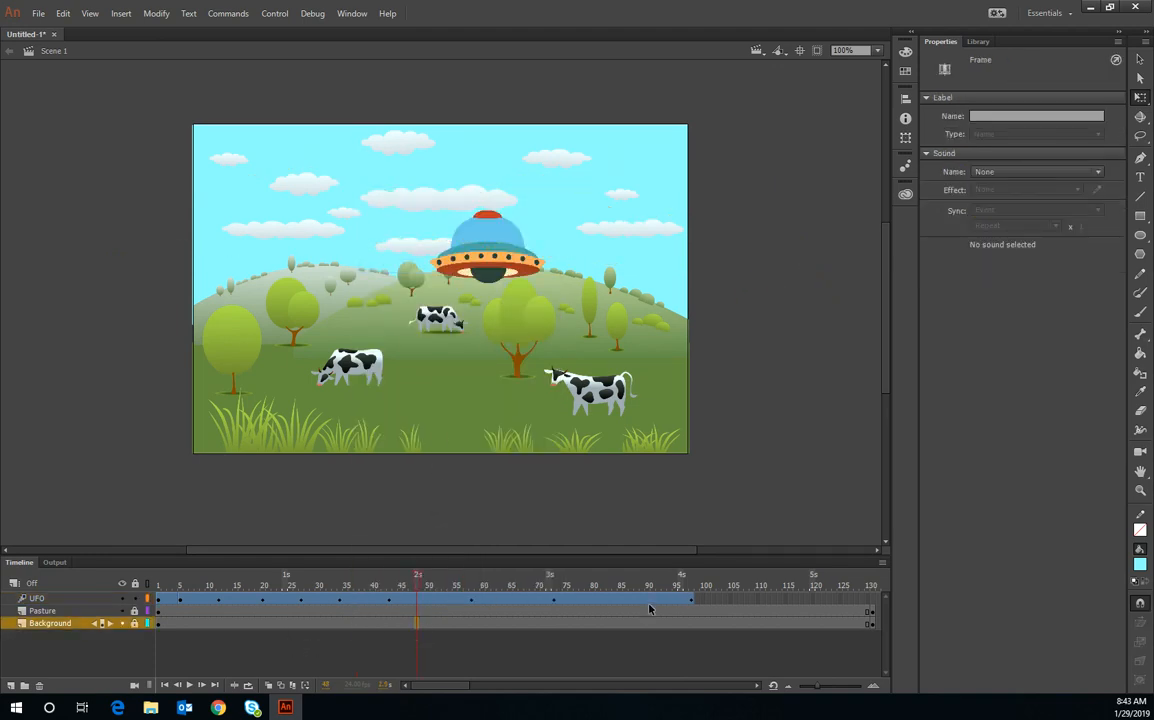
Insert three extra frames at frames 7 to 9 of the UFO tween and three more at frames 17 to 19
left_click(198, 604)
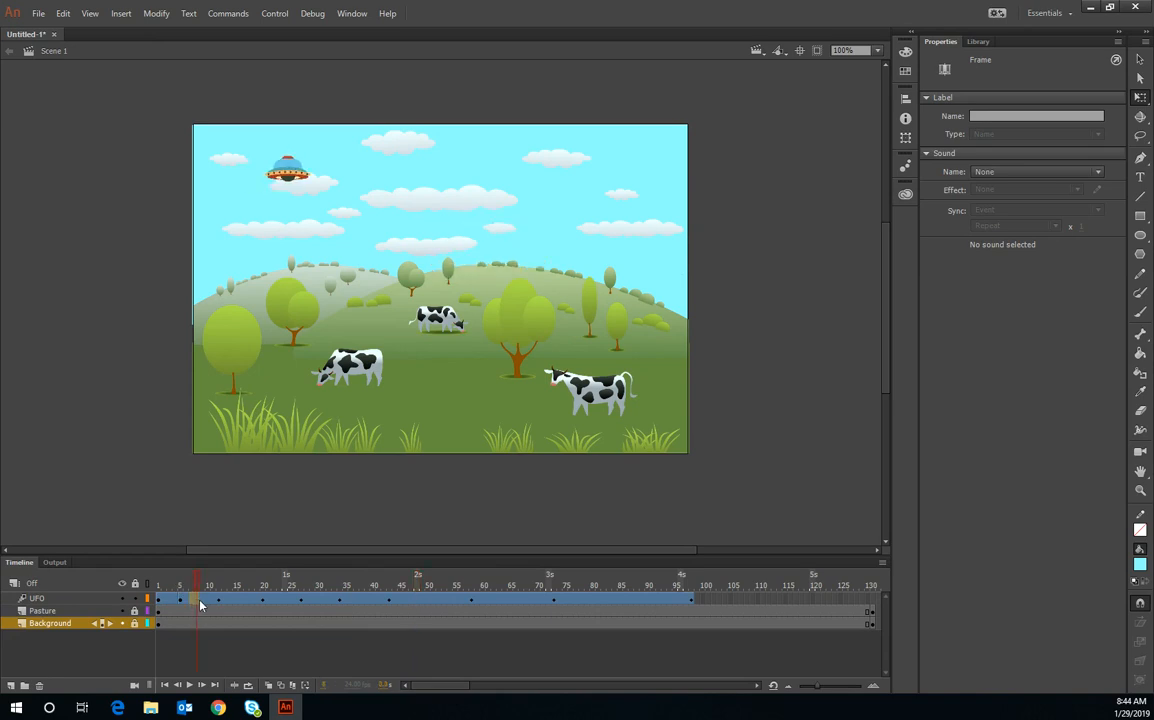
right_click(202, 601)
left_click(320, 268)
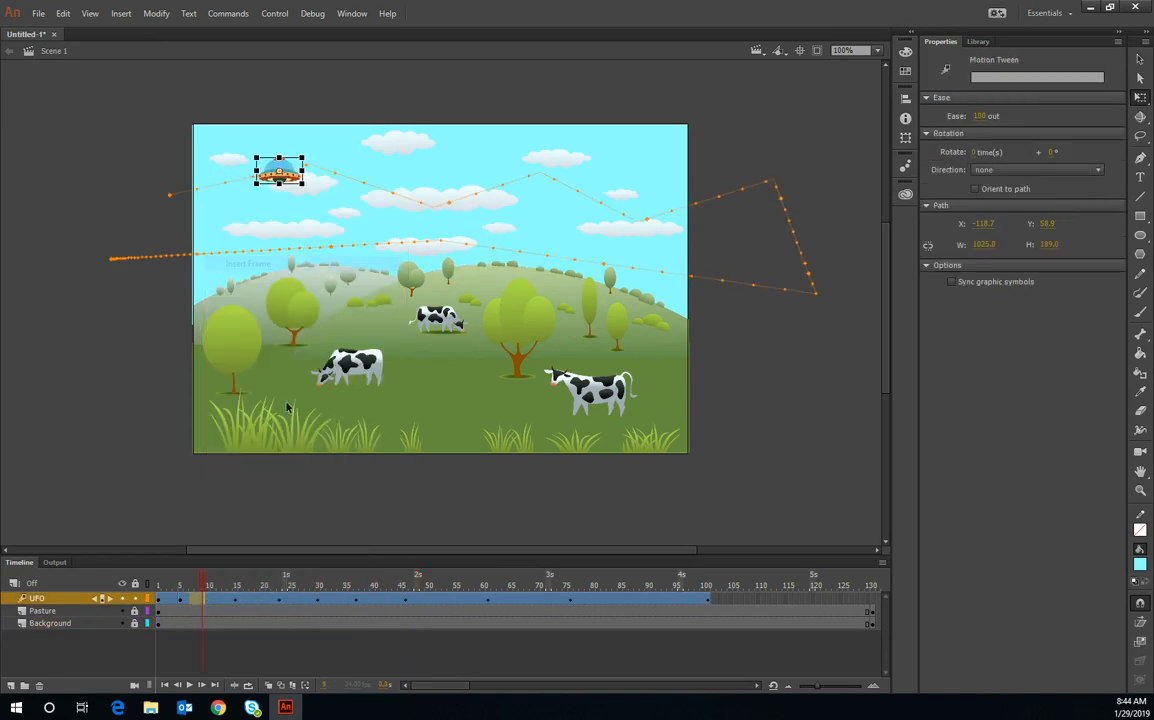
left_click(257, 603)
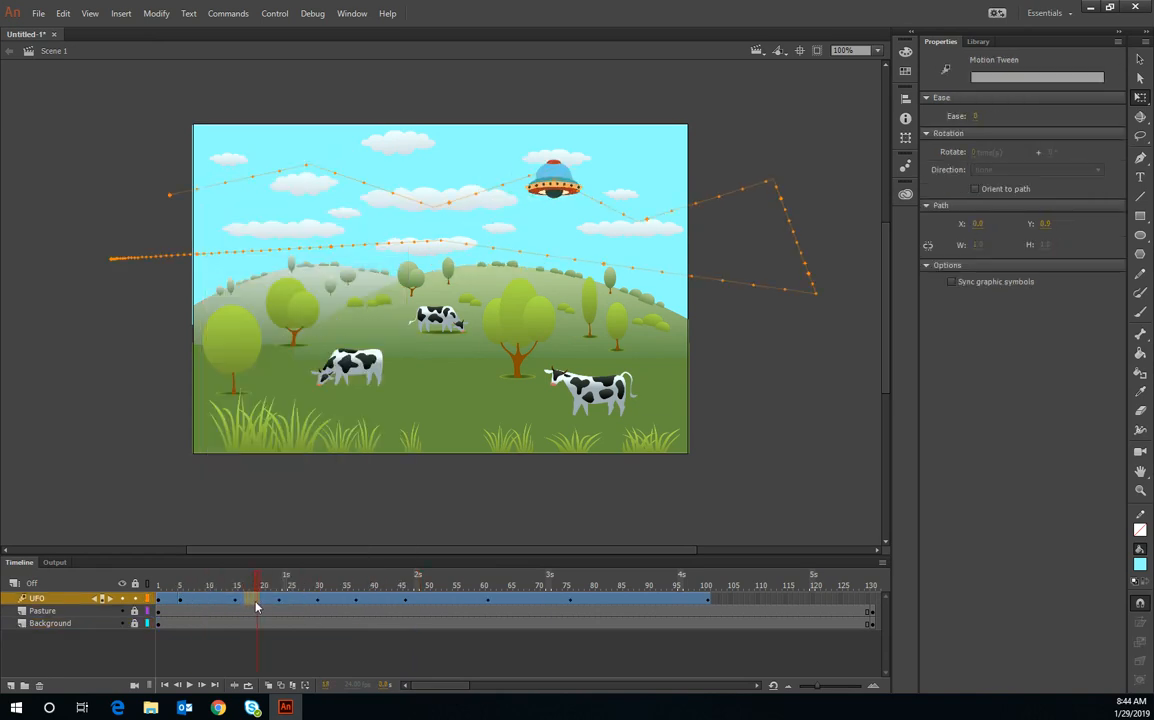
right_click(257, 603)
left_click(315, 280)
Insert three extra frames at frames 28 to 30 of the UFO tween and three more at frames 38 to 40
left_click_drag(290, 600, 318, 600)
right_click(318, 601)
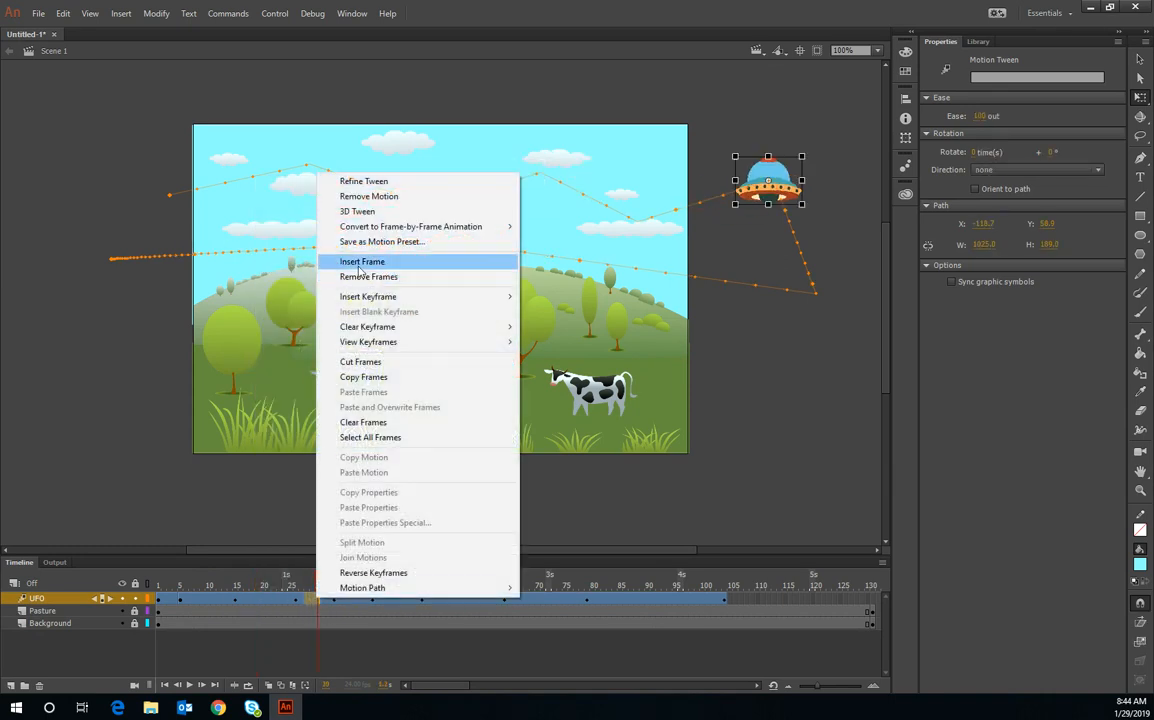
left_click(325, 255)
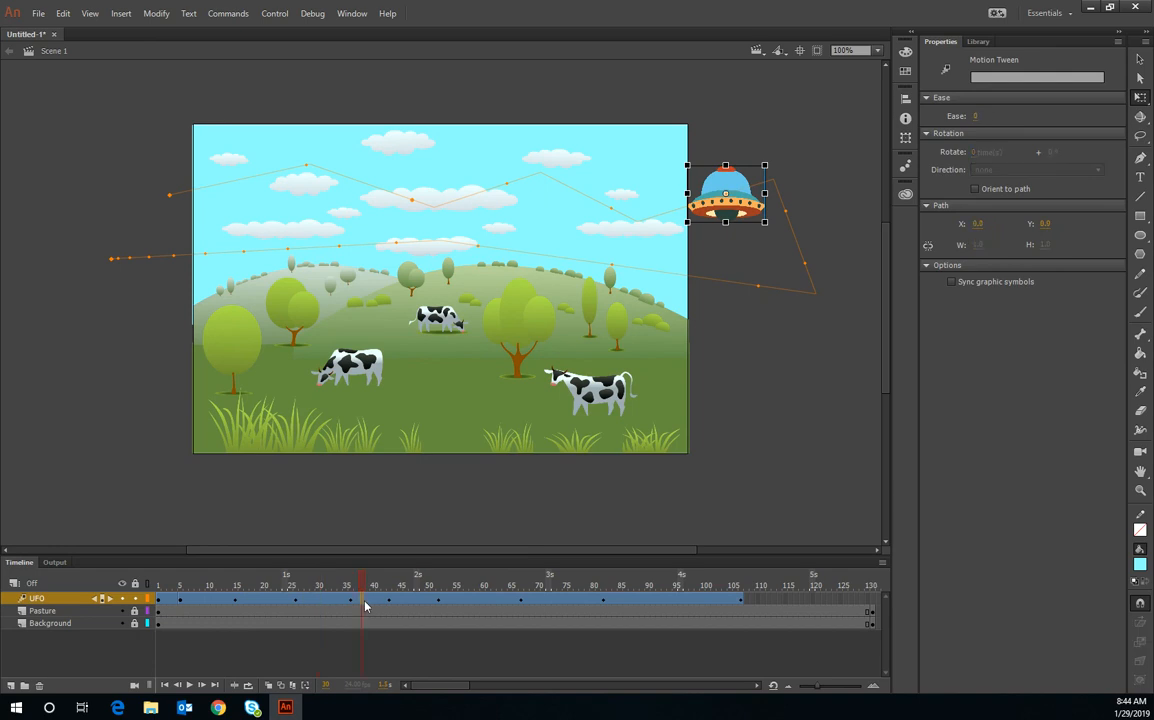
left_click(373, 600)
right_click(373, 600)
left_click(427, 264)
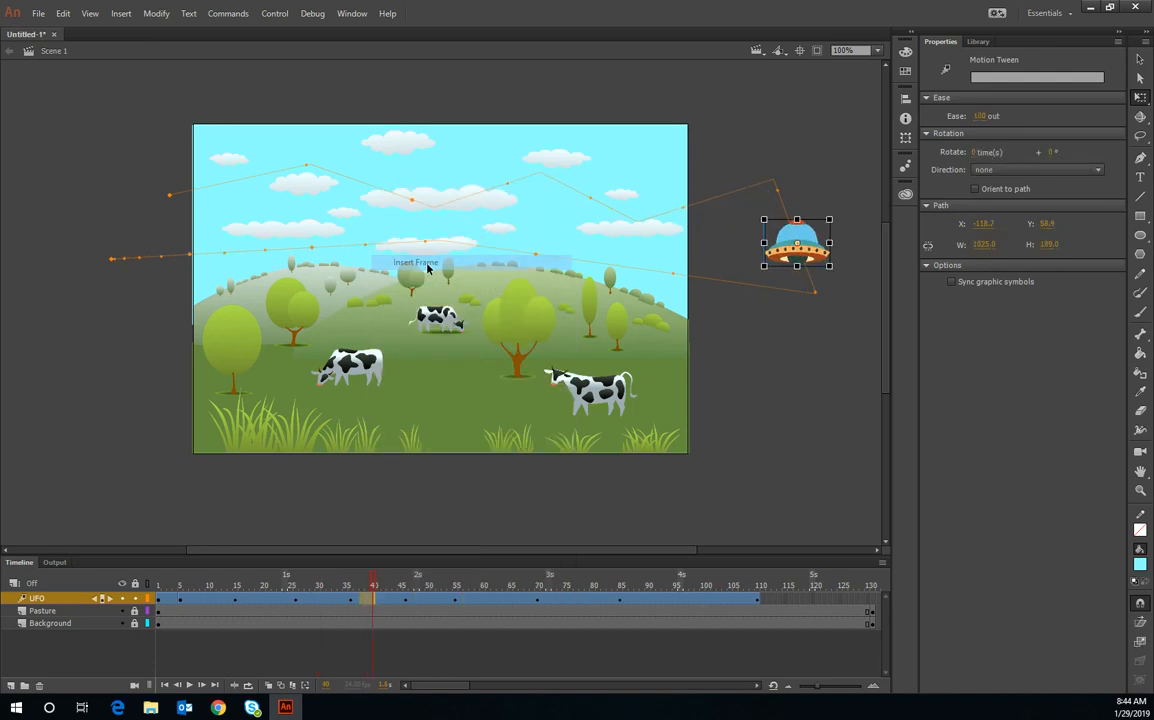
Play the animation from frame 1 to review the Ship's flight timing
left_click(165, 585)
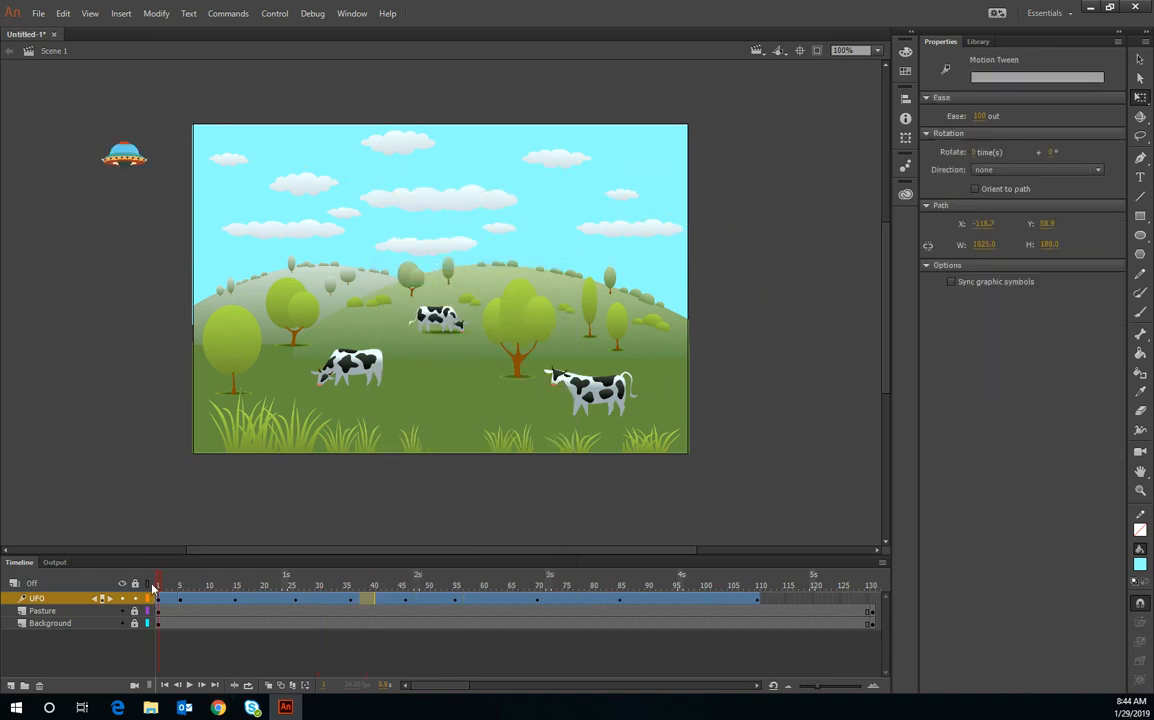
left_click(188, 685)
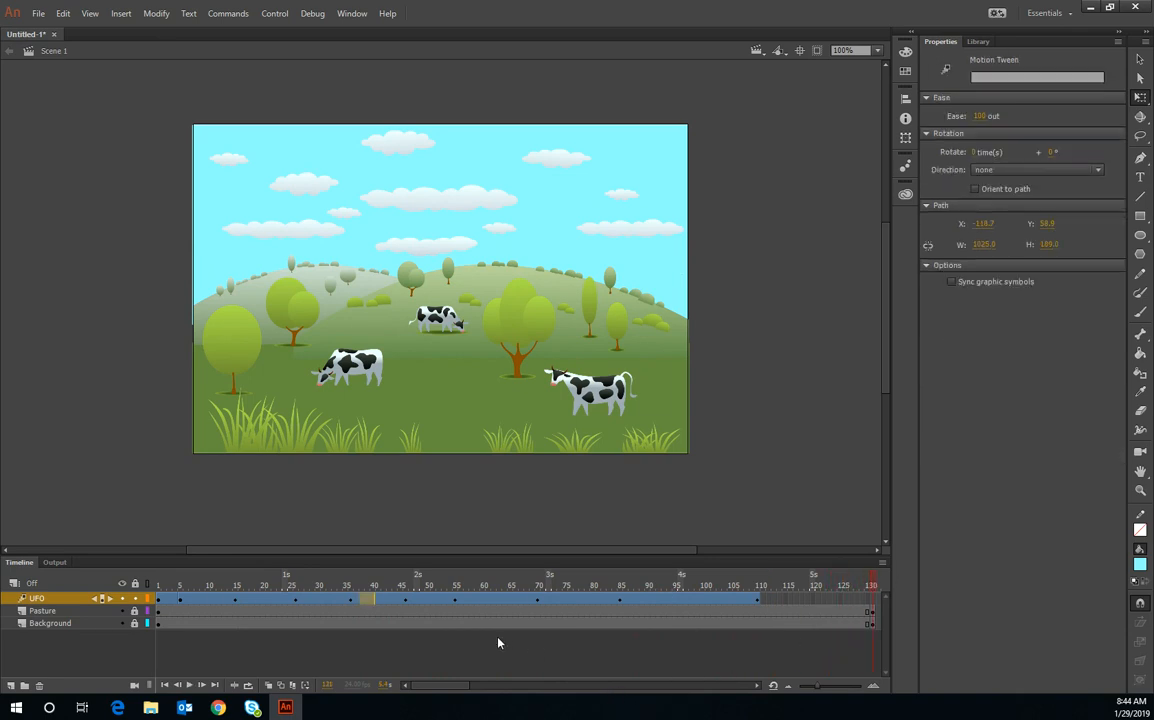
Scale the Ship down at frame 85 of the UFO tween to about 162 by 103 px
left_click_drag(728, 590, 620, 586)
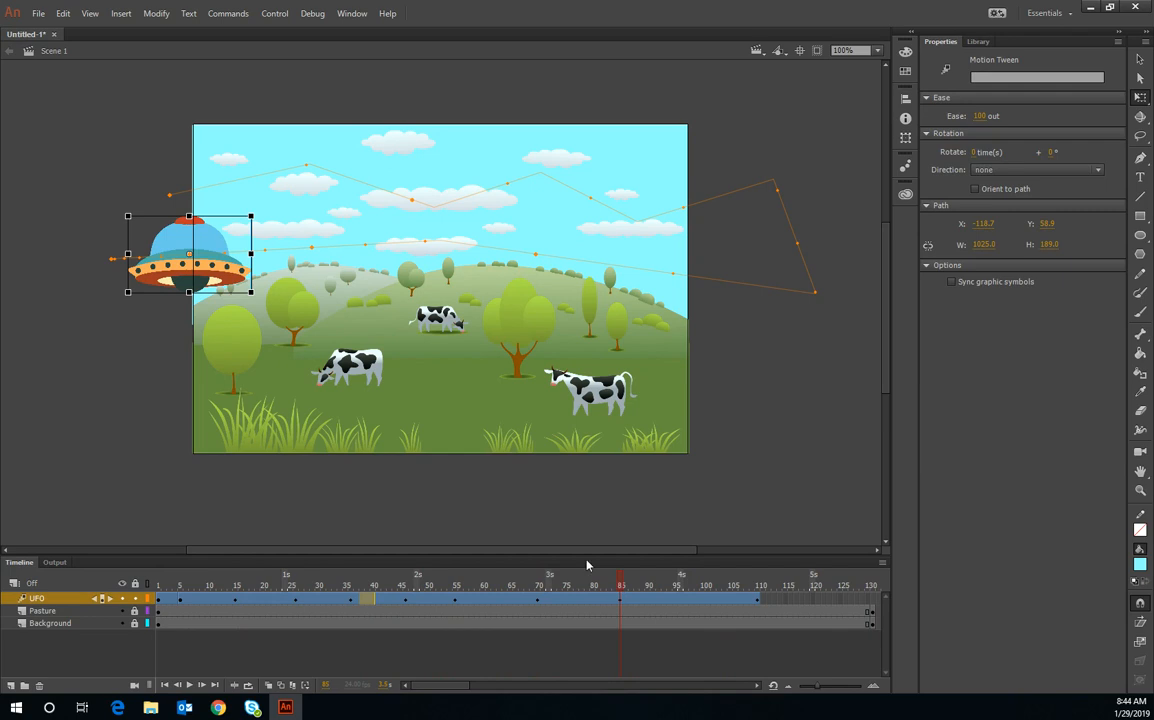
left_click_drag(250, 214, 217, 234)
left_click(655, 585)
left_click_drag(655, 585, 620, 588)
left_click(622, 602)
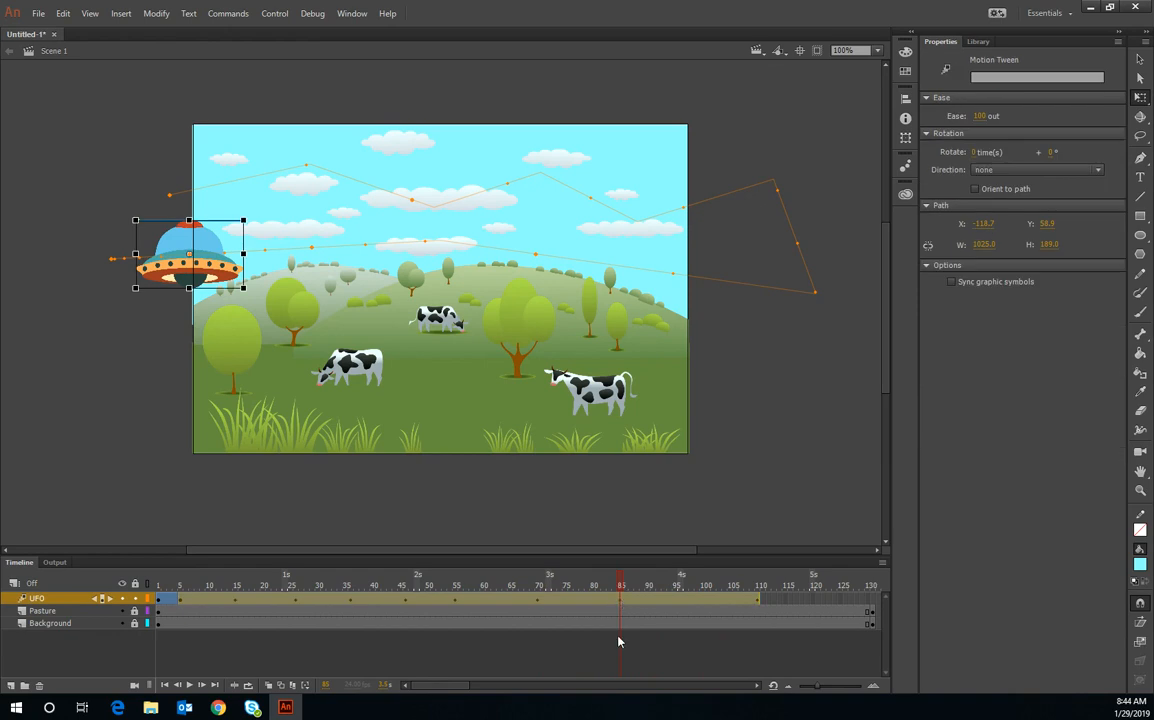
left_click(619, 642)
left_click(620, 600)
left_click(228, 235)
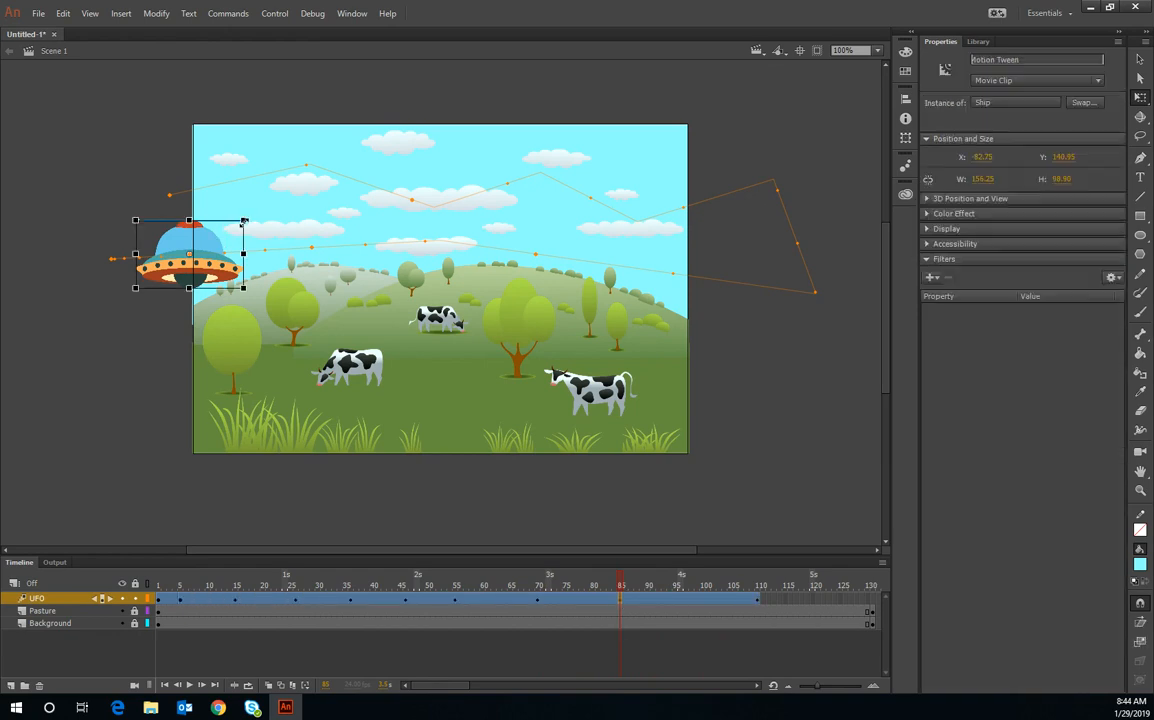
left_click_drag(230, 232, 245, 219)
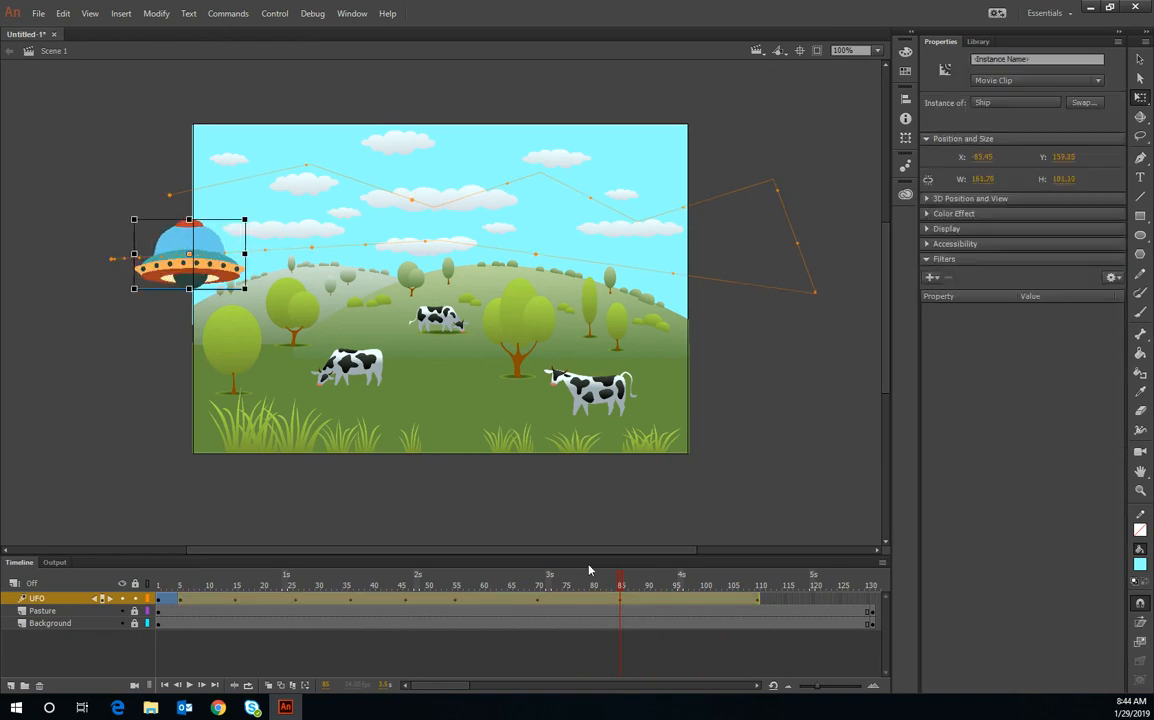
mouse_move(245, 290)
left_mouse_down()
mouse_move(222, 281)
mouse_move(234, 290)
left_mouse_up()
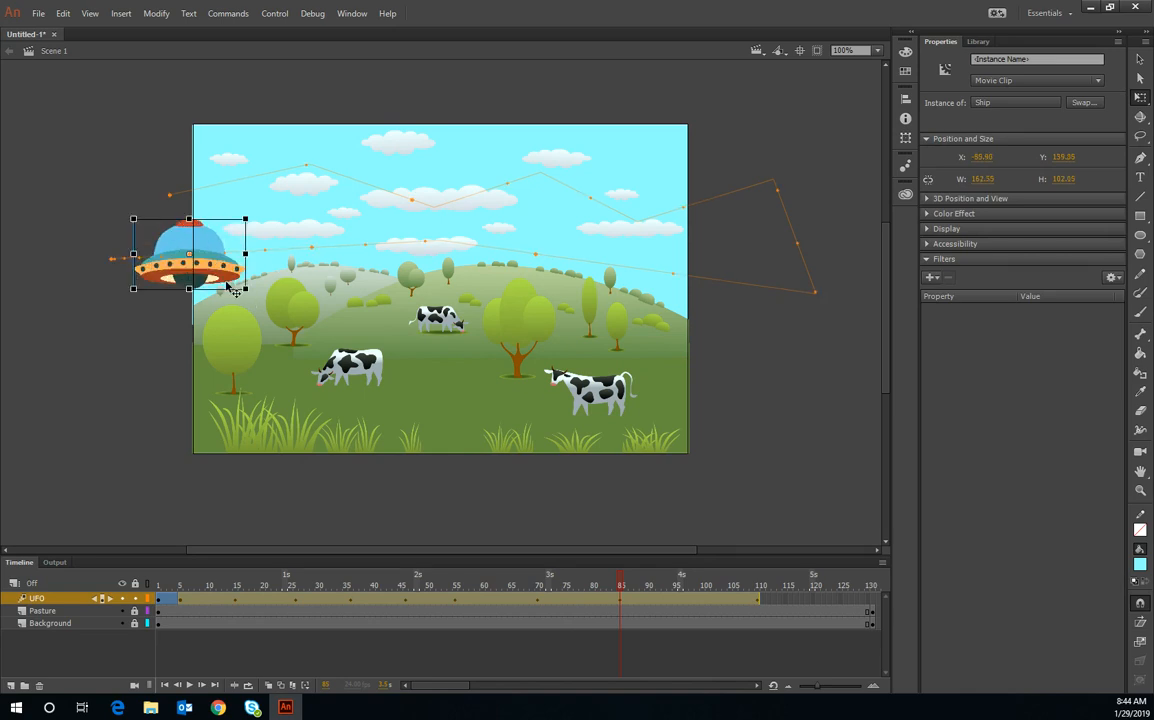
Scrub the timeline from frame 110 back to frame 1 to check the Ship's movement and size
left_click(759, 600)
left_click_drag(760, 583, 98, 557)
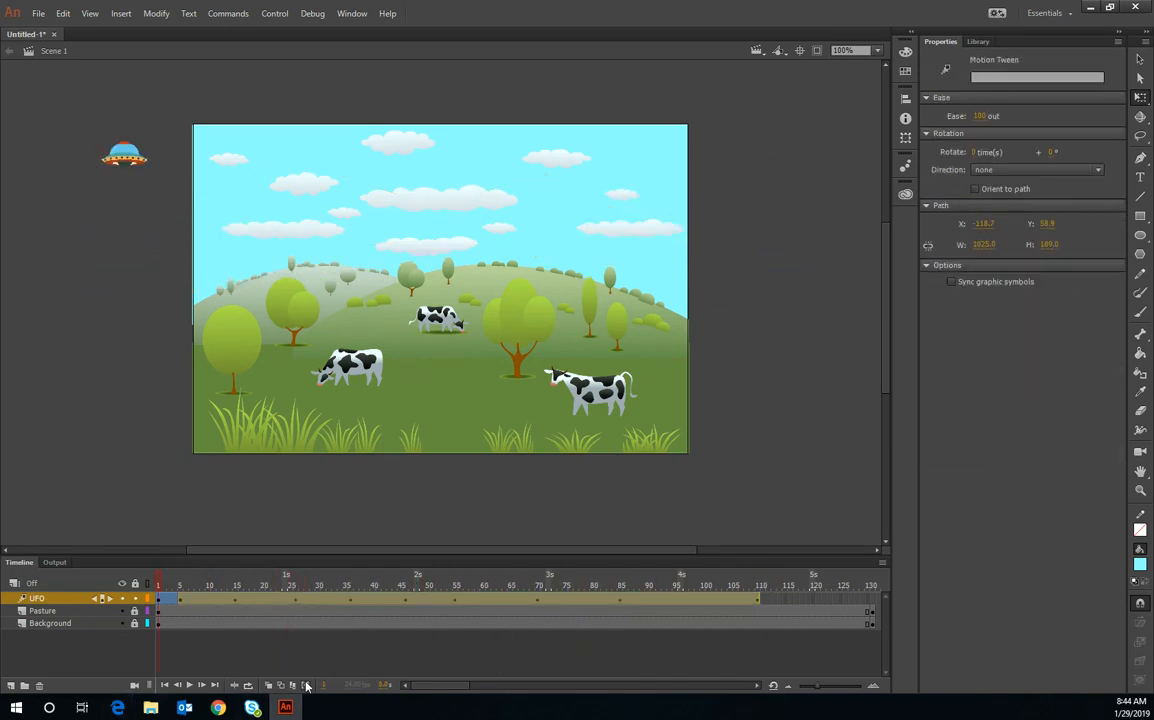